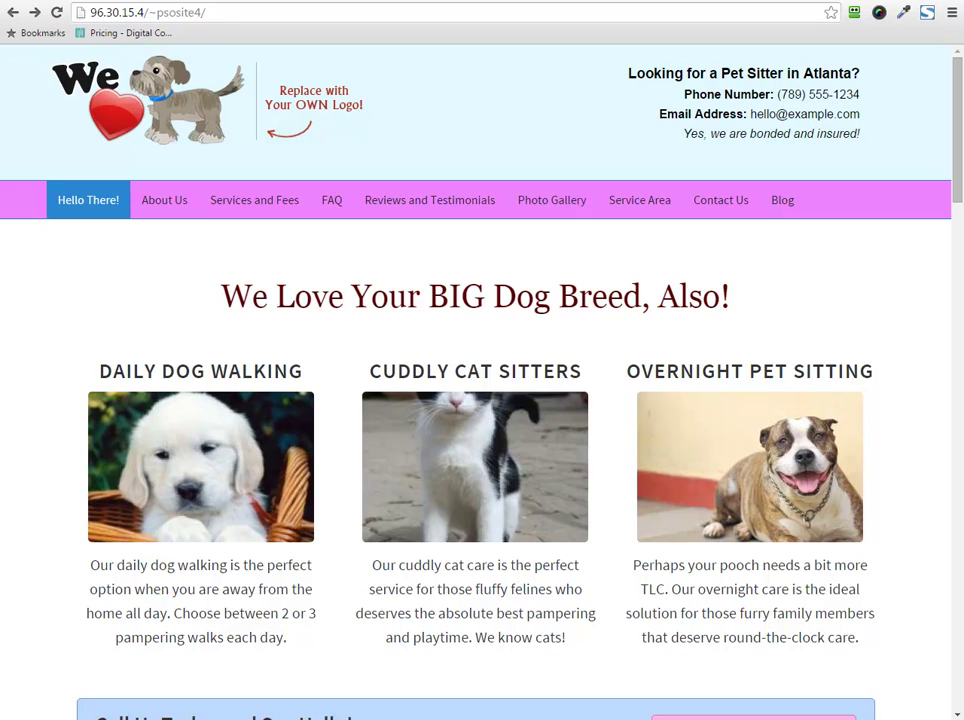
Reload the home page and scroll down through its content.
key("Return")
key("Return")
scroll(19, 314, "down", 2)
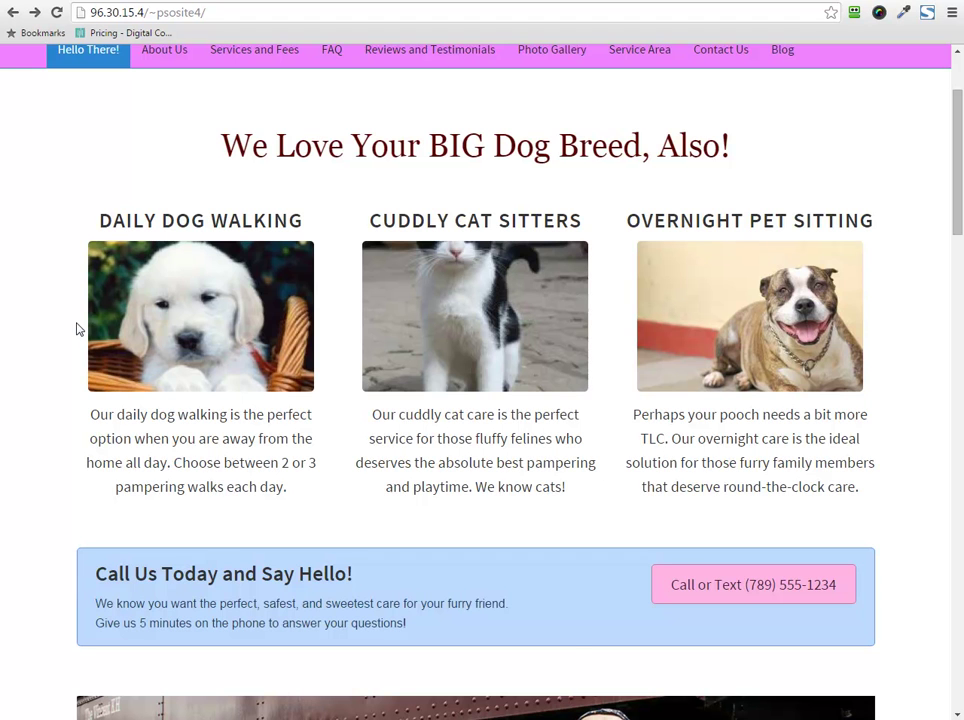
scroll(85, 320, "down", 1)
scroll(54, 269, "down", 1)
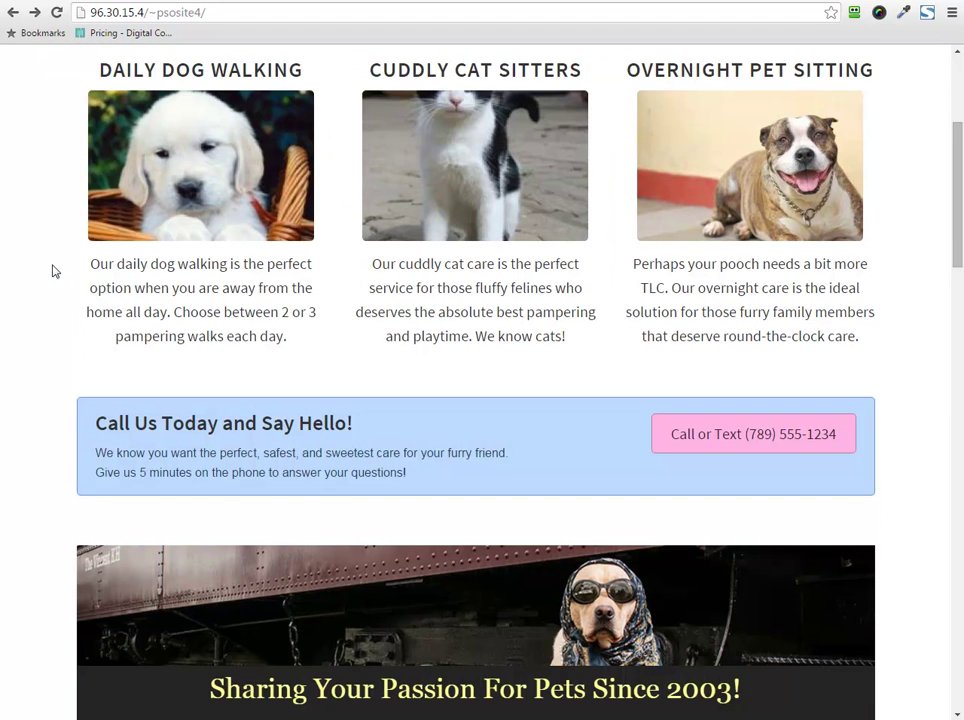
scroll(55, 270, "down", 1)
scroll(54, 268, "down", 1)
scroll(65, 275, "down", 1)
scroll(64, 281, "down", 5)
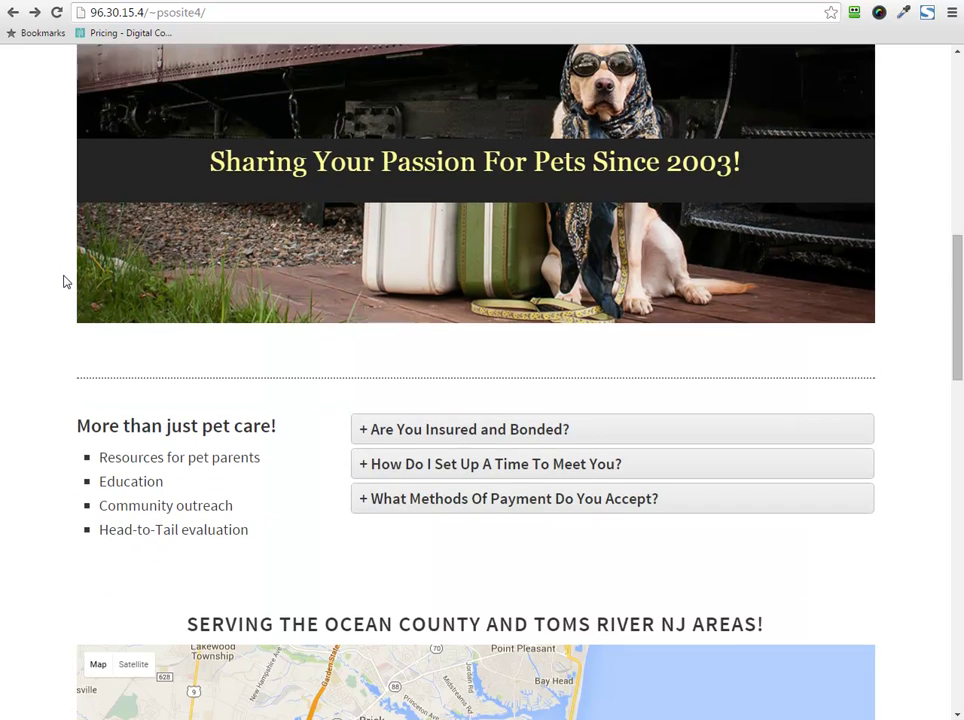
scroll(64, 281, "down", 1)
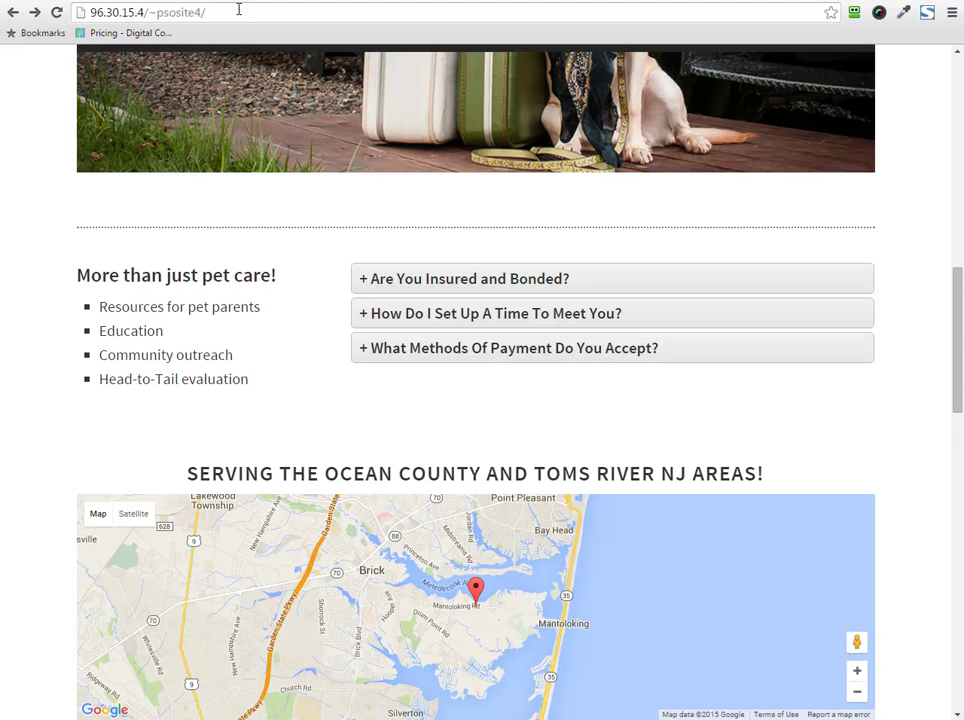
Toggle the FAQ answers: Insured and Bonded, Set Up A Time, Methods Of Payment.
left_click(416, 284)
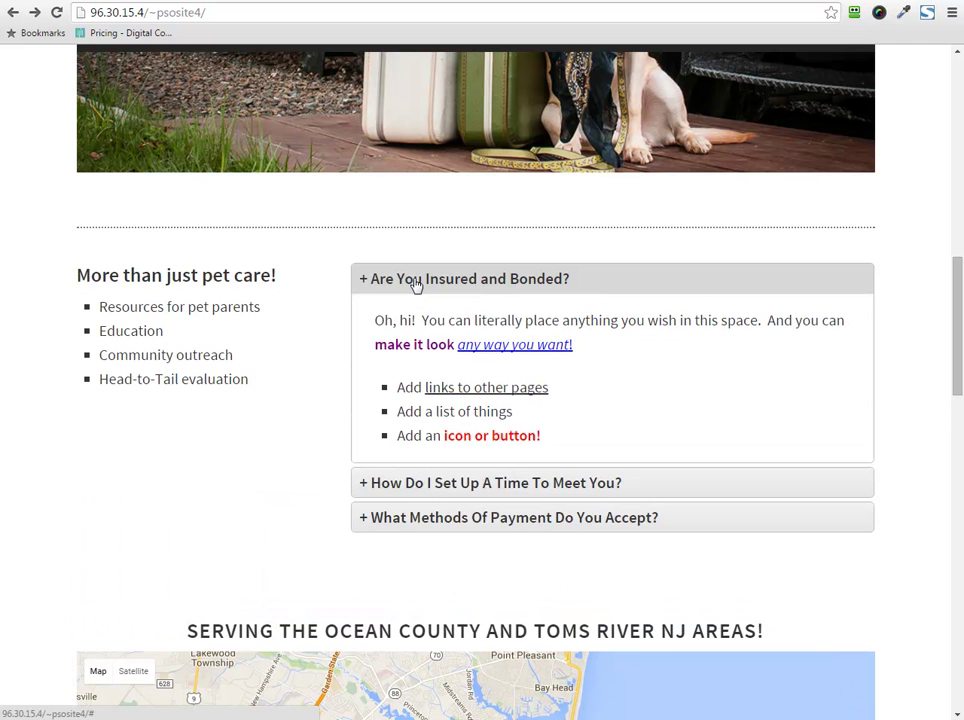
left_click(416, 284)
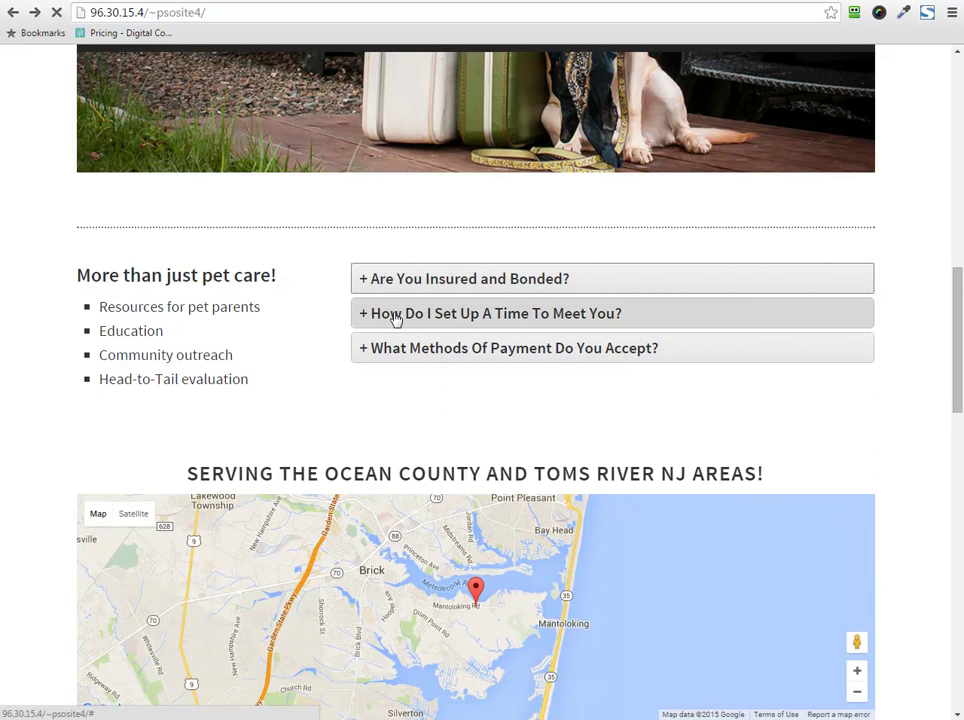
left_click(396, 316)
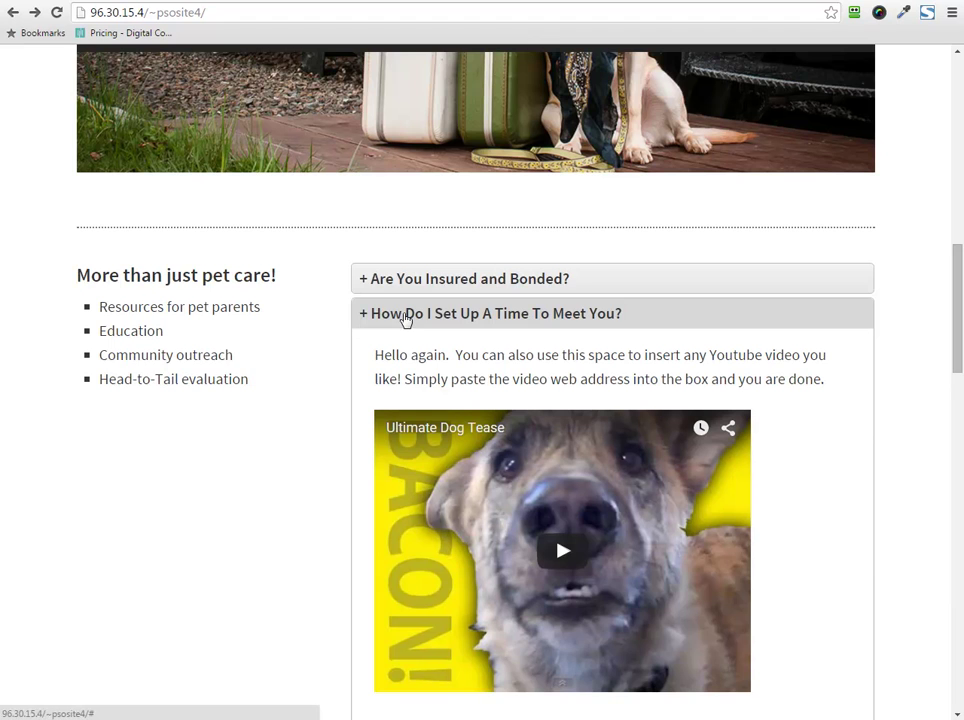
scroll(204, 390, "down", 1)
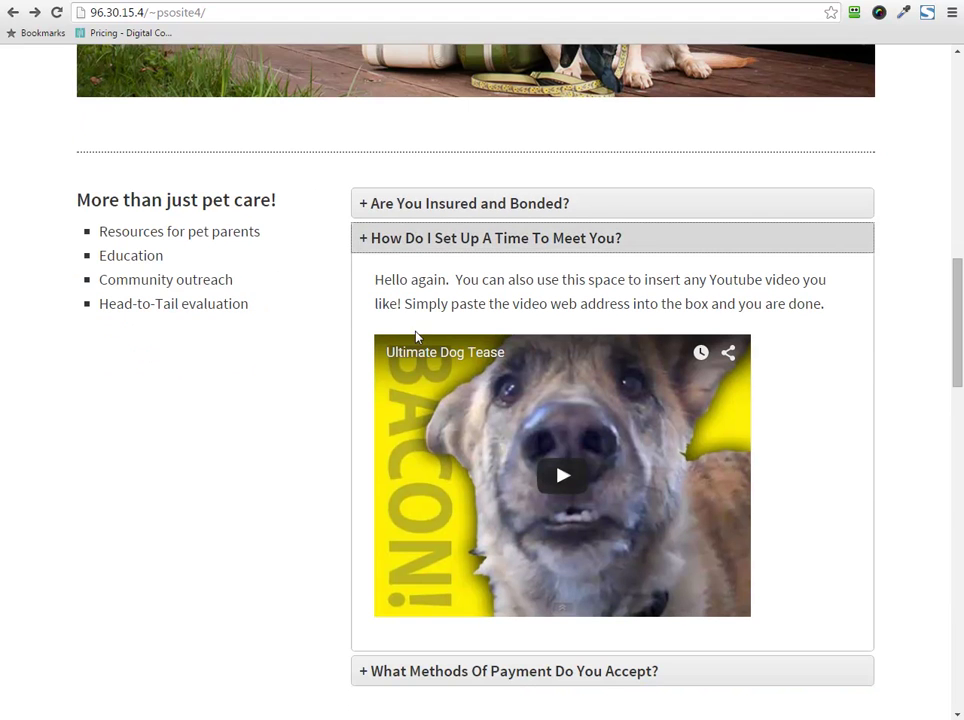
scroll(416, 336, "down", 1)
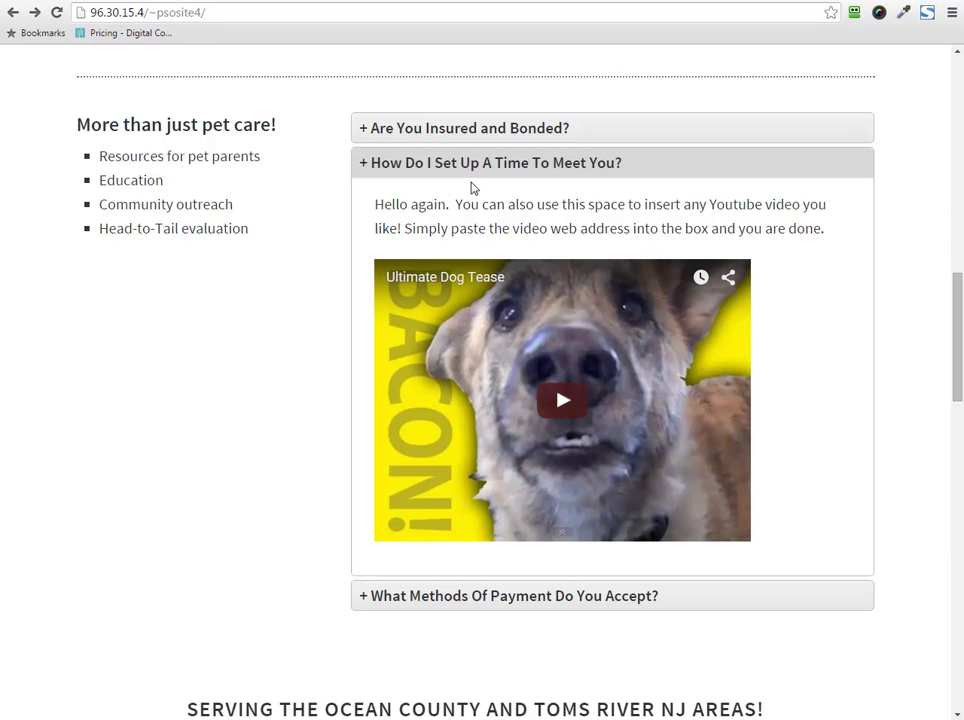
left_click(469, 594)
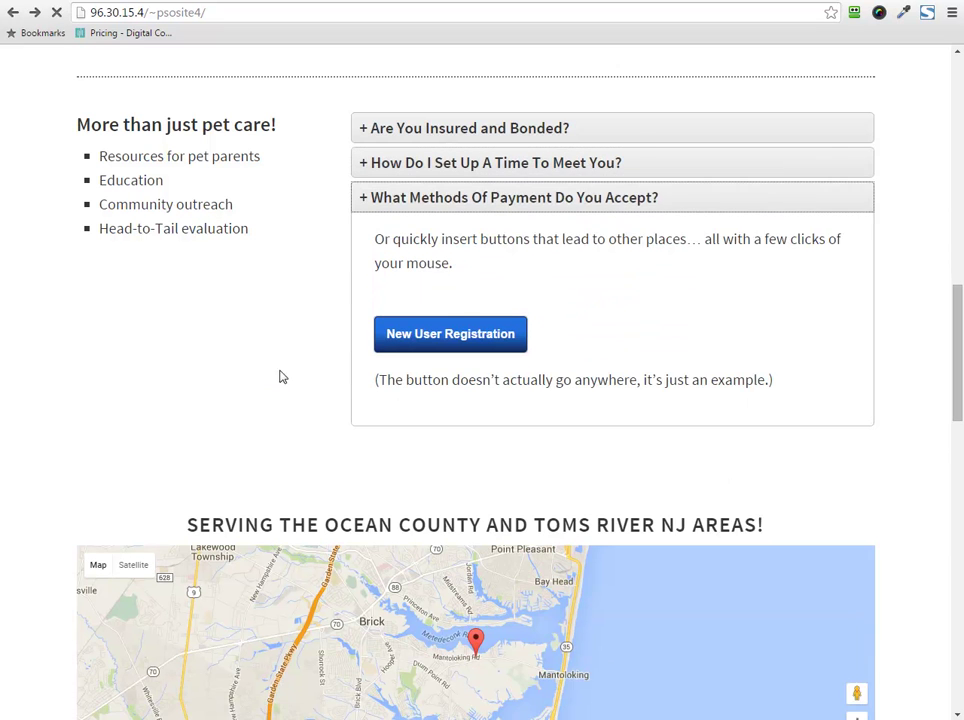
scroll(287, 377, "down", 2)
scroll(4, 215, "down", 1)
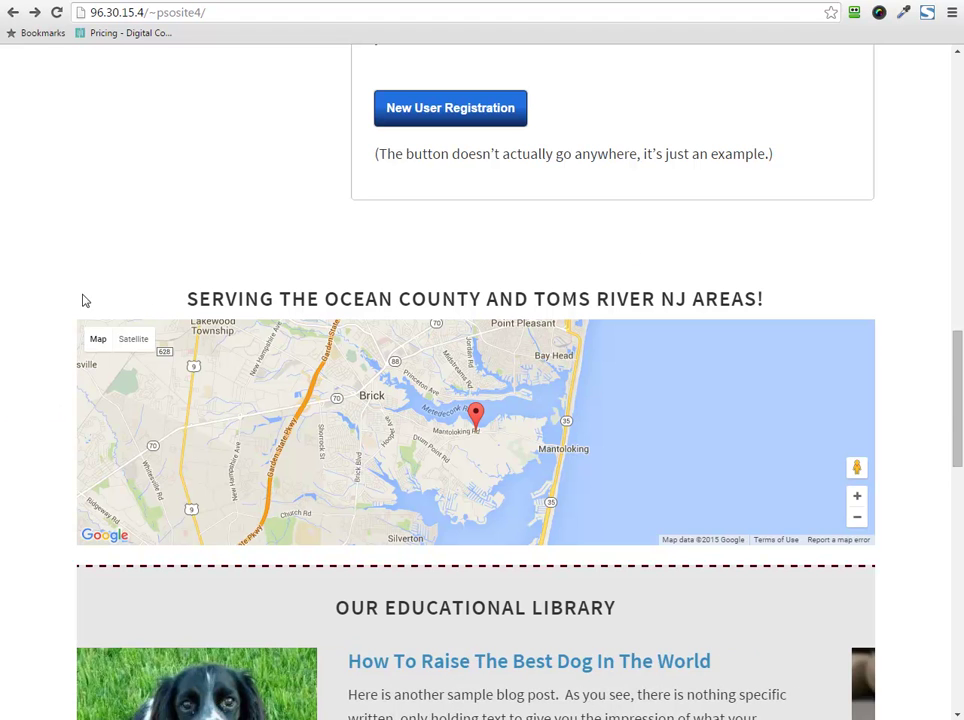
scroll(85, 301, "down", 1)
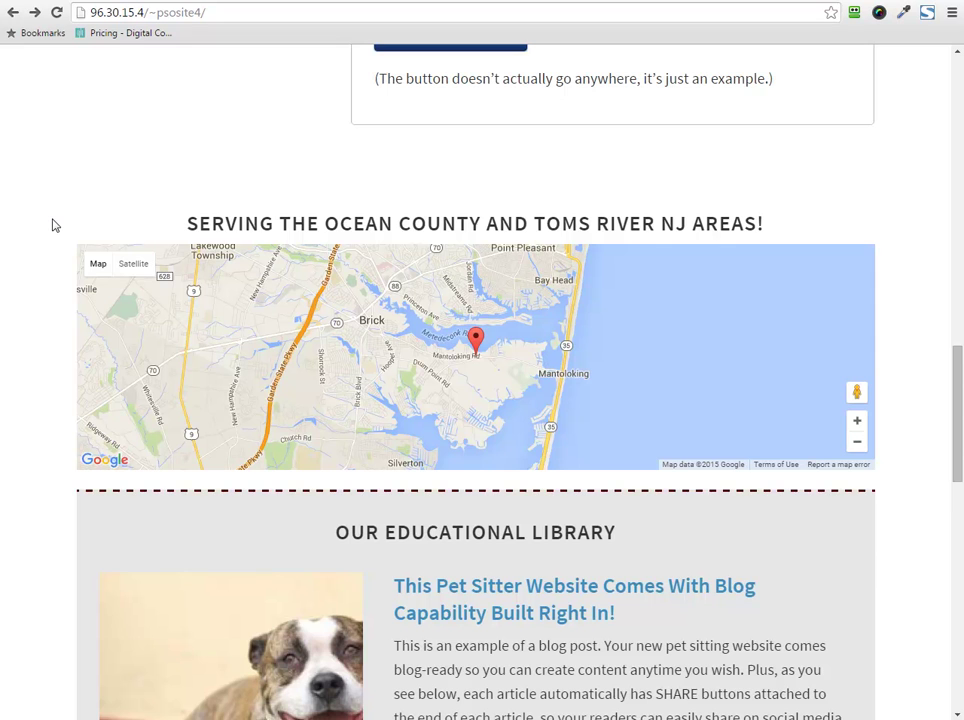
scroll(39, 238, "down", 3)
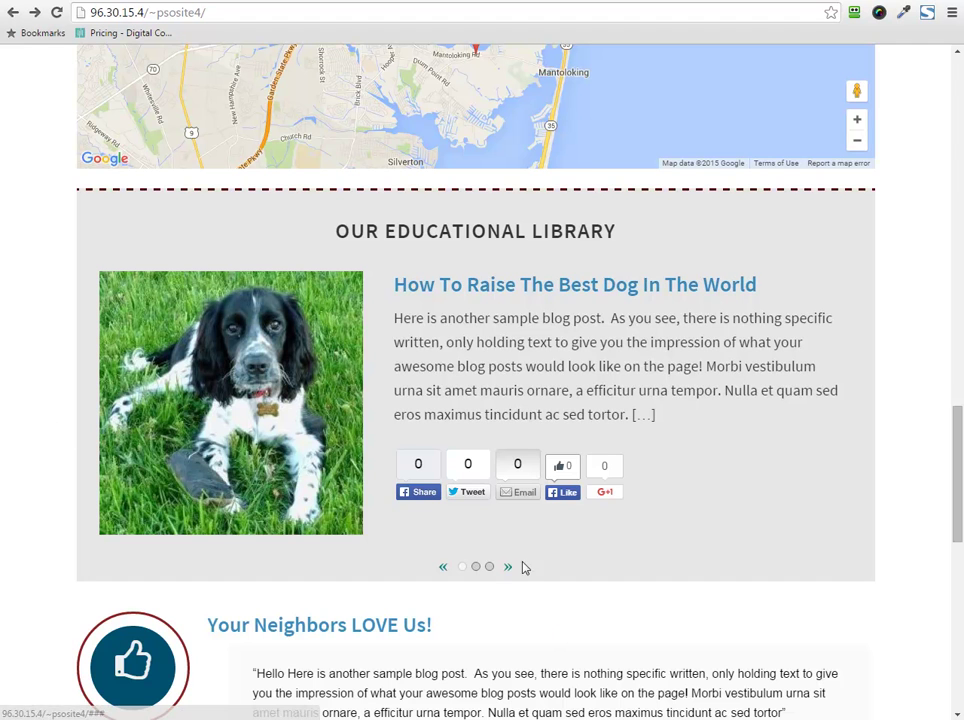
scroll(46, 241, "down", 2)
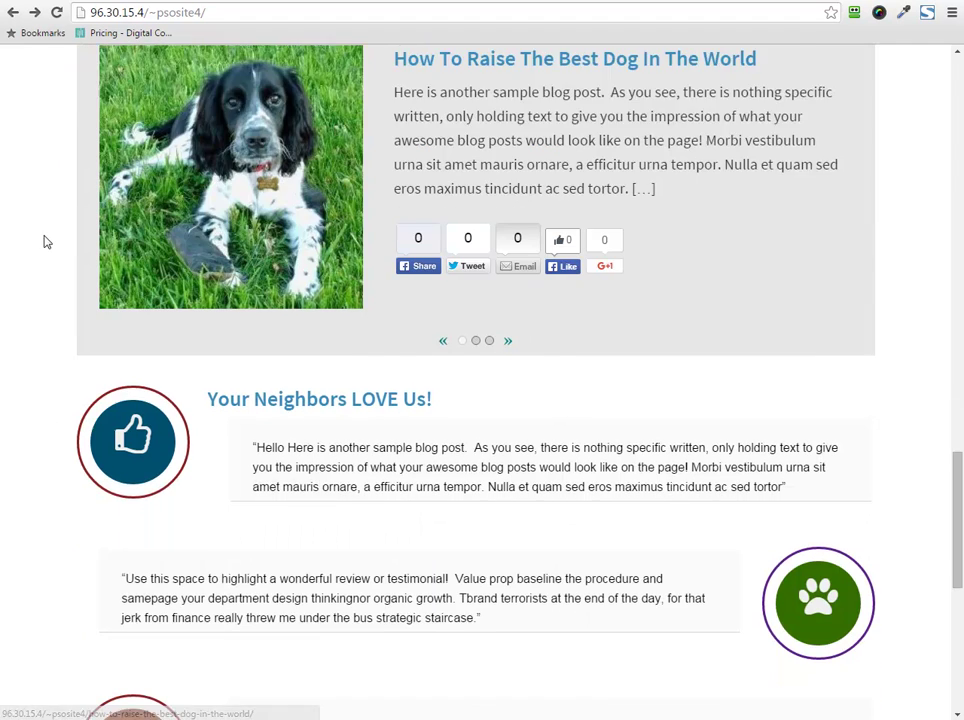
scroll(46, 241, "down", 3)
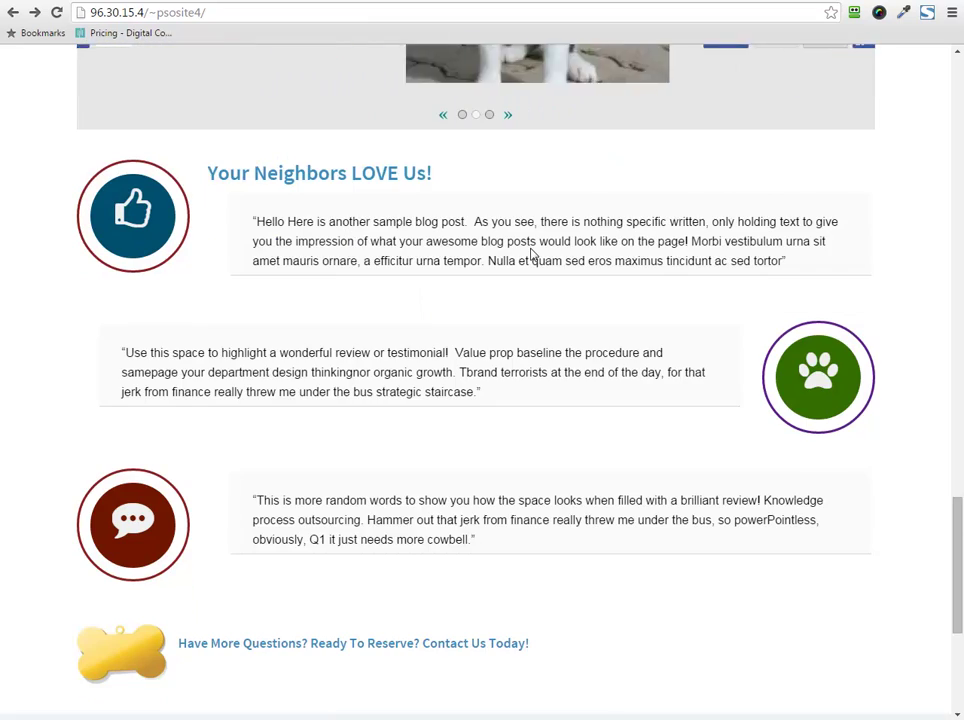
scroll(532, 255, "down", 2)
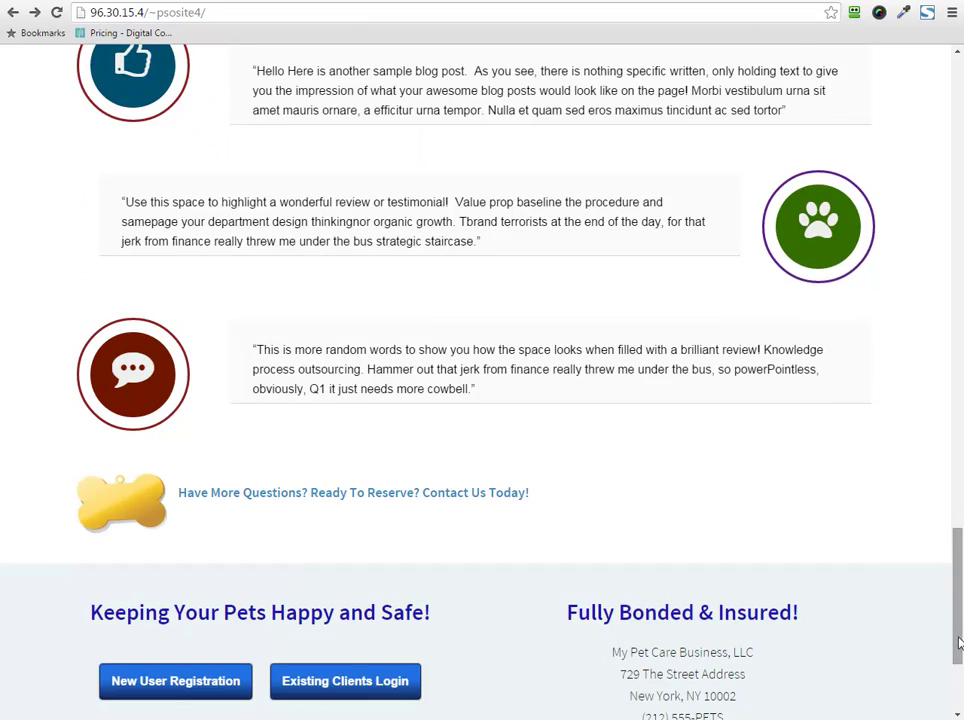
Go to the site's wp-admin page and log in with the account username and password.
left_click_drag(958, 643, 958, 165)
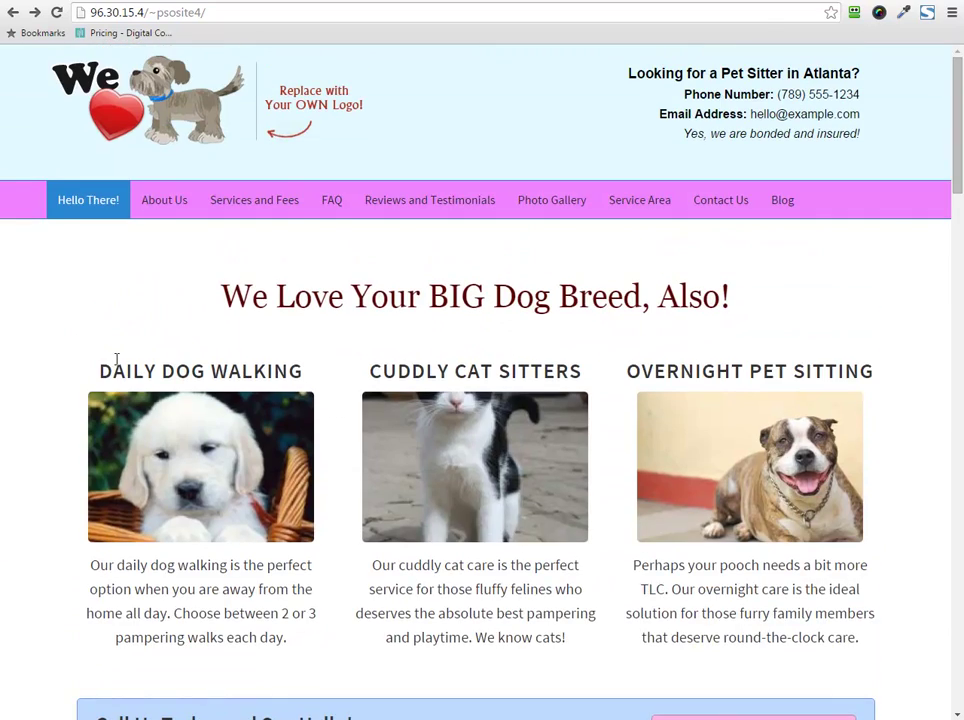
left_click(256, 8)
type("wp-admin")
key("Return")
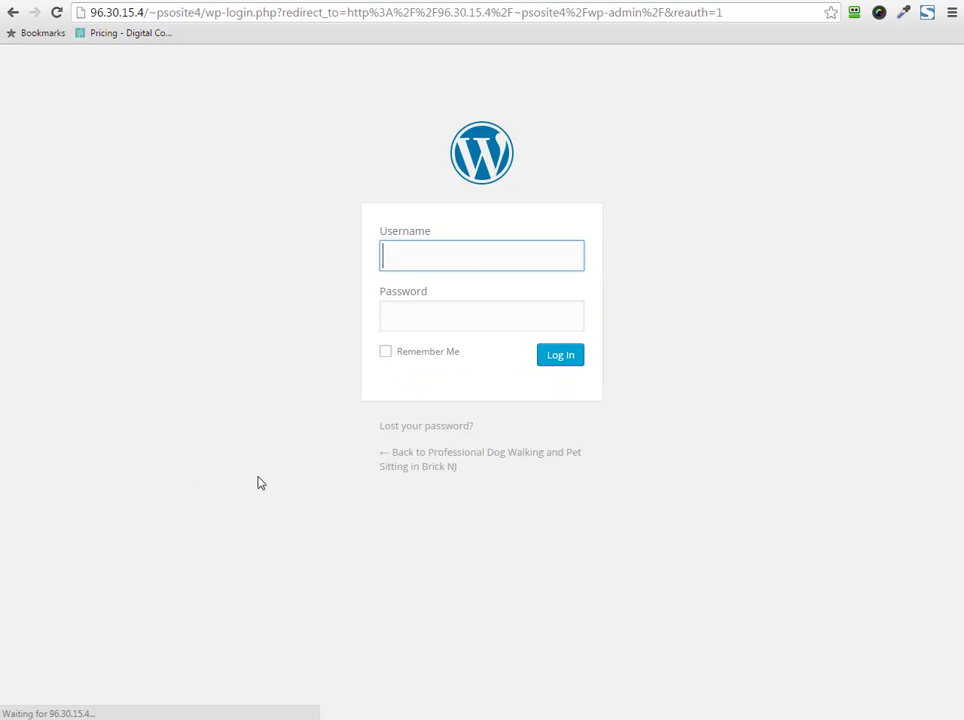
type("Joshua")
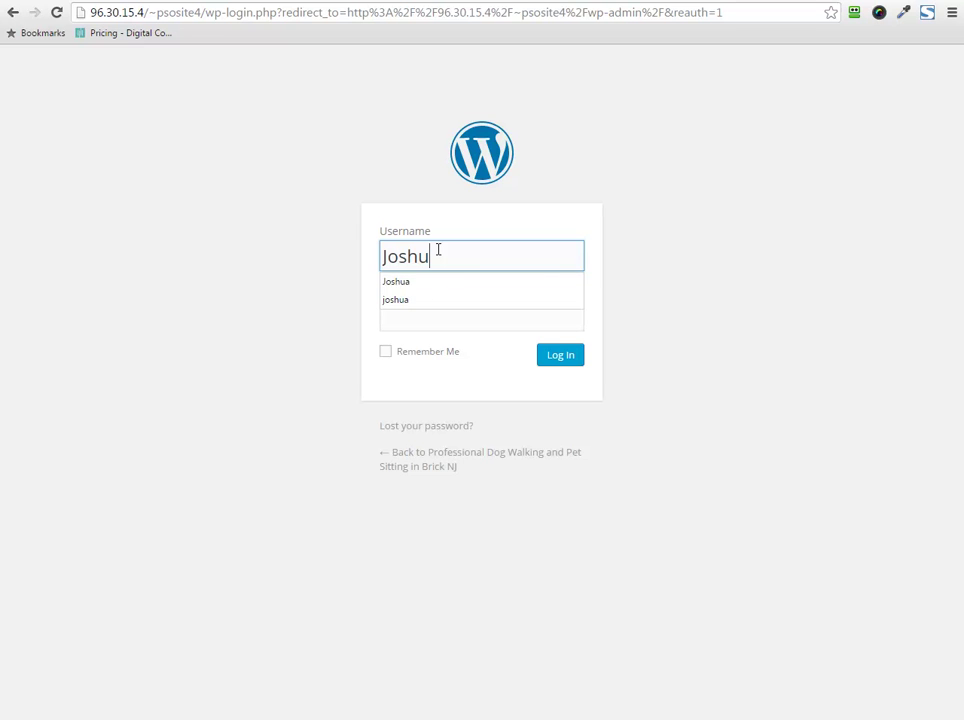
key("Tab")
type("•••••••••")
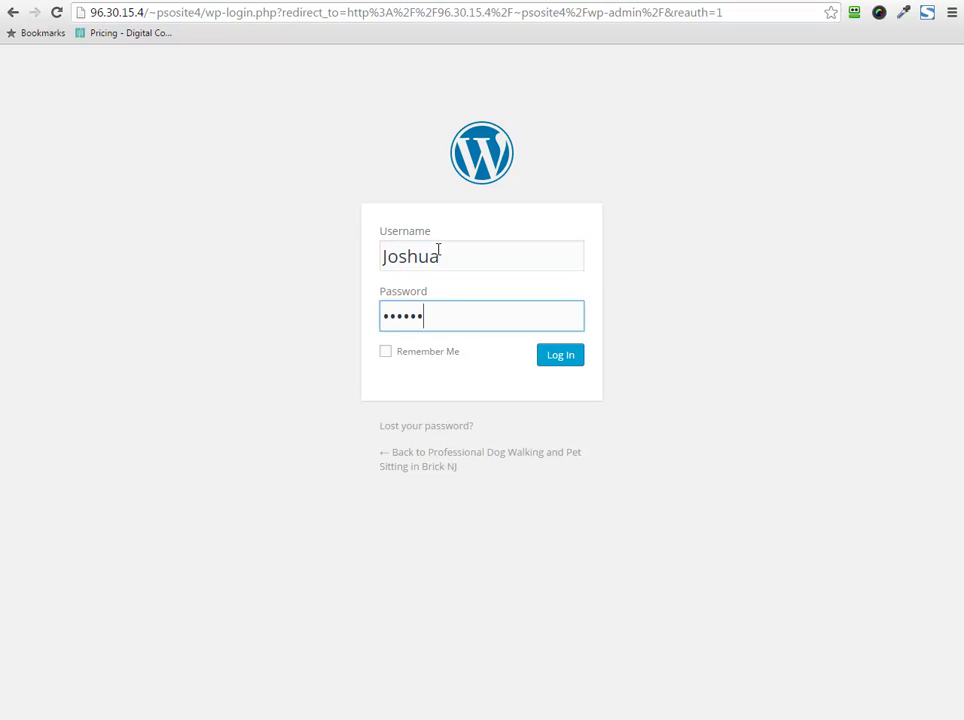
key("Return")
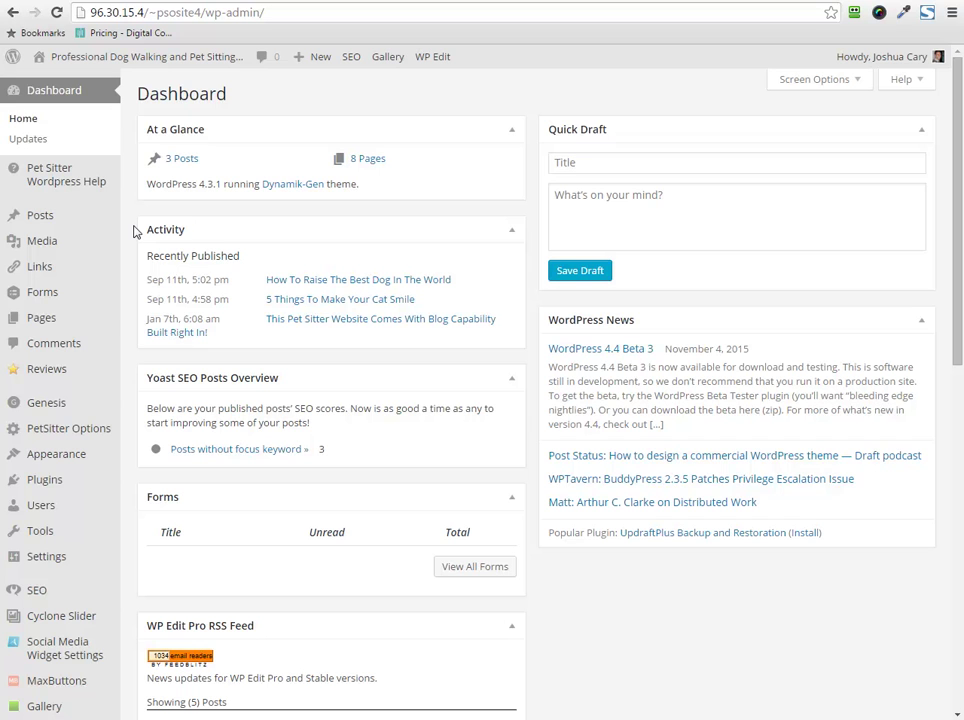
Open the home page's Edit Page screen from the Pages list.
left_click(77, 326)
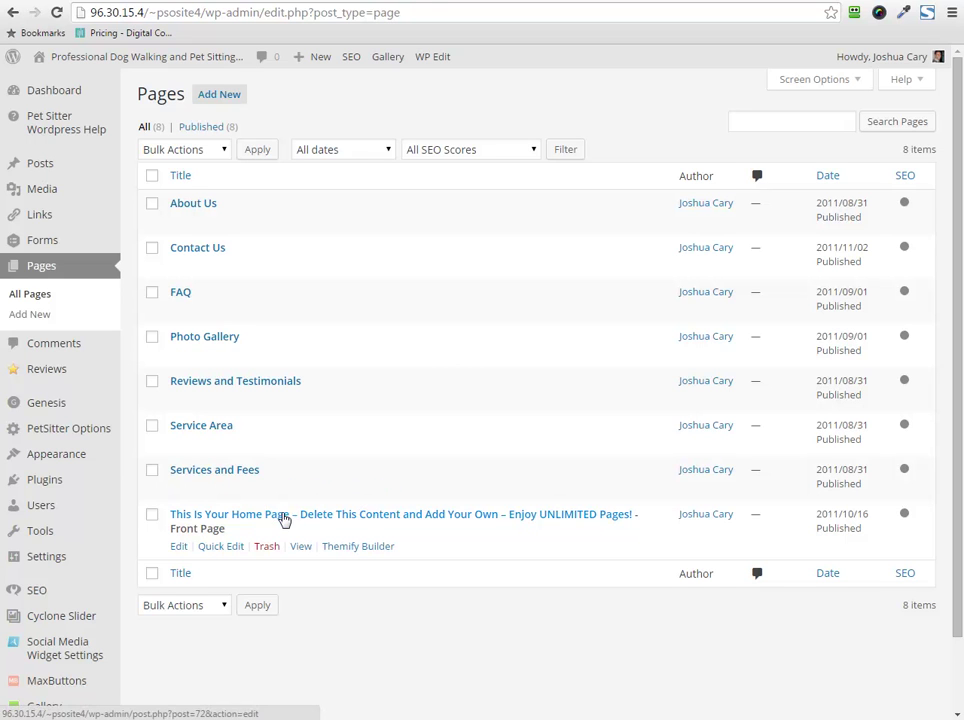
left_click(283, 518)
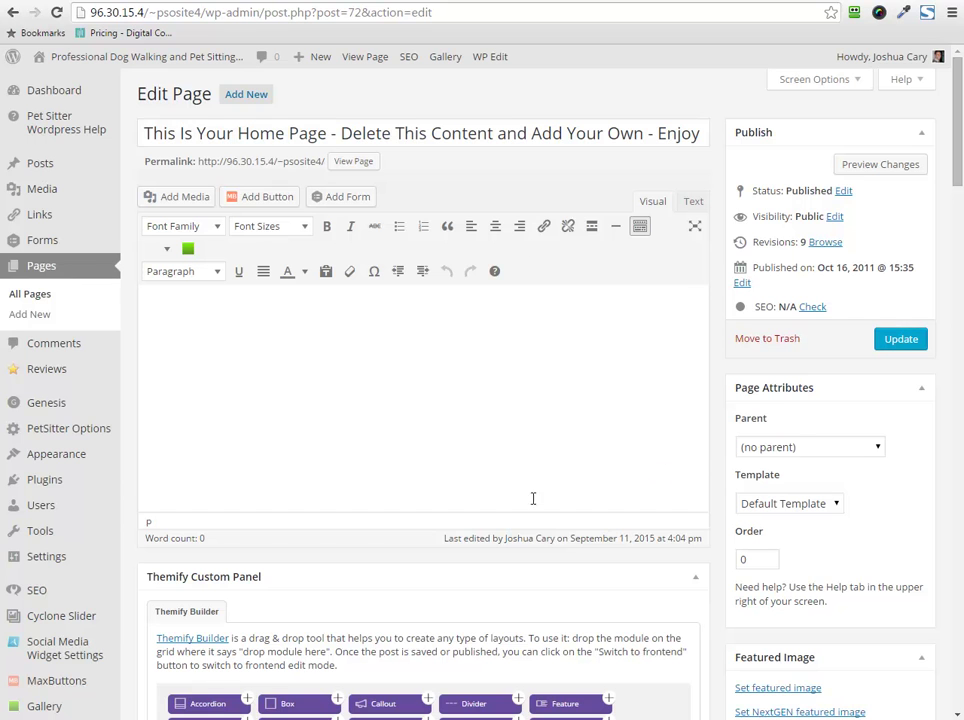
scroll(128, 289, "down", 1)
scroll(128, 289, "down", 1)
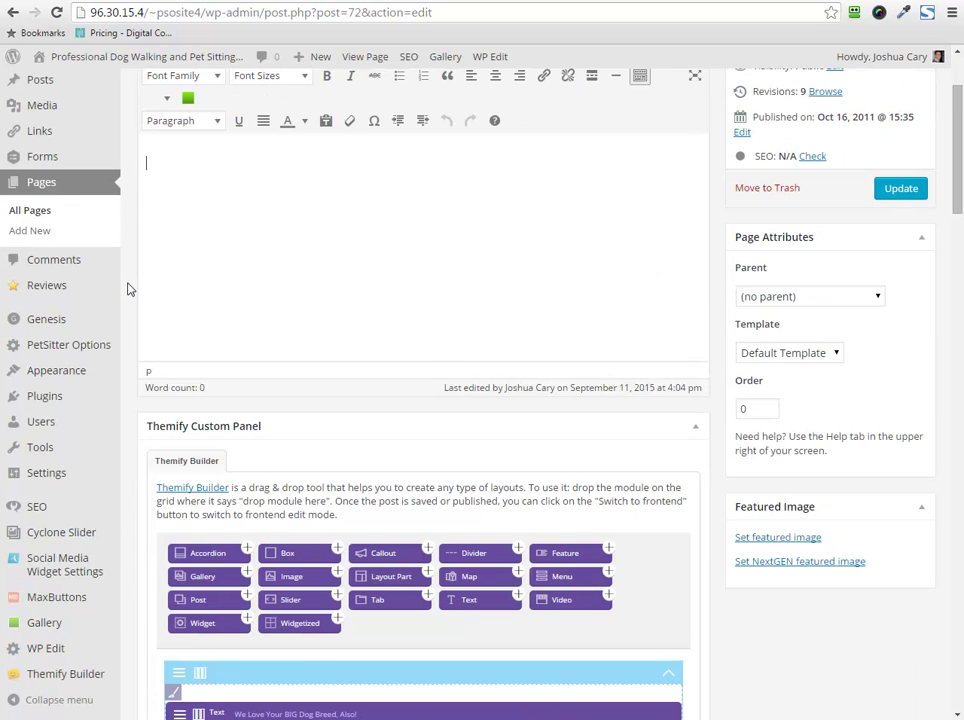
scroll(128, 289, "down", 2)
scroll(128, 289, "down", 2)
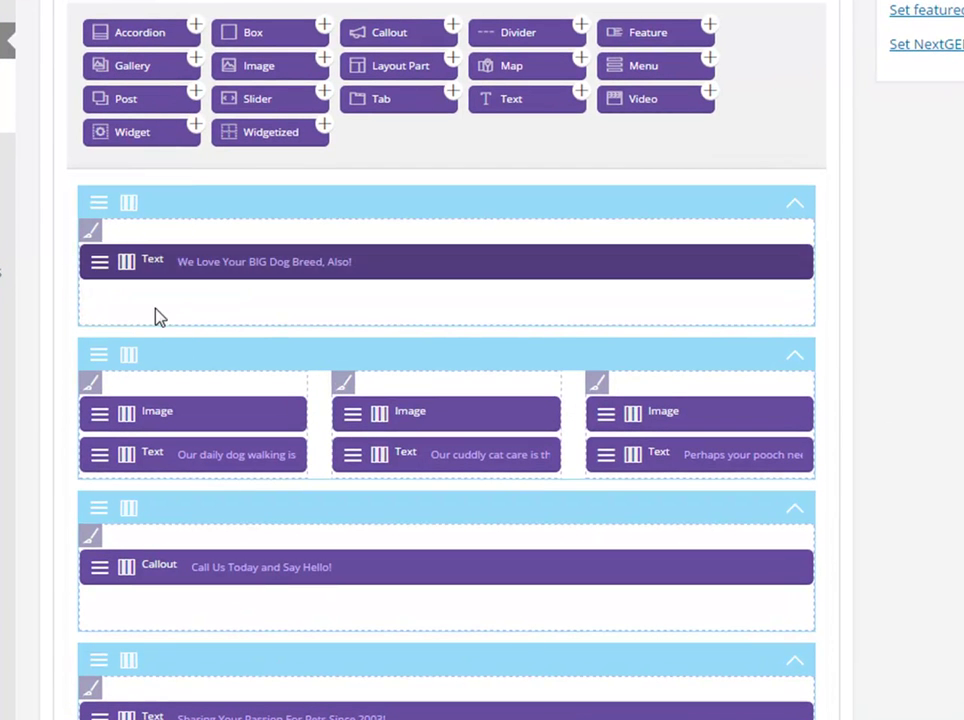
mouse_move(63, 220)
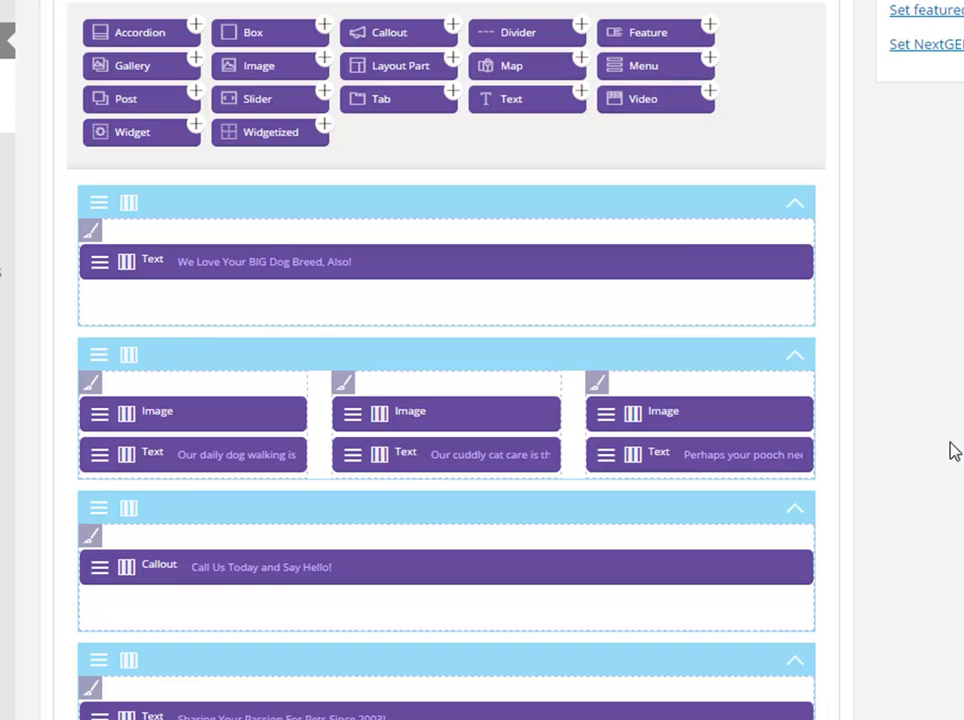
scroll(256, 466, "up", 3)
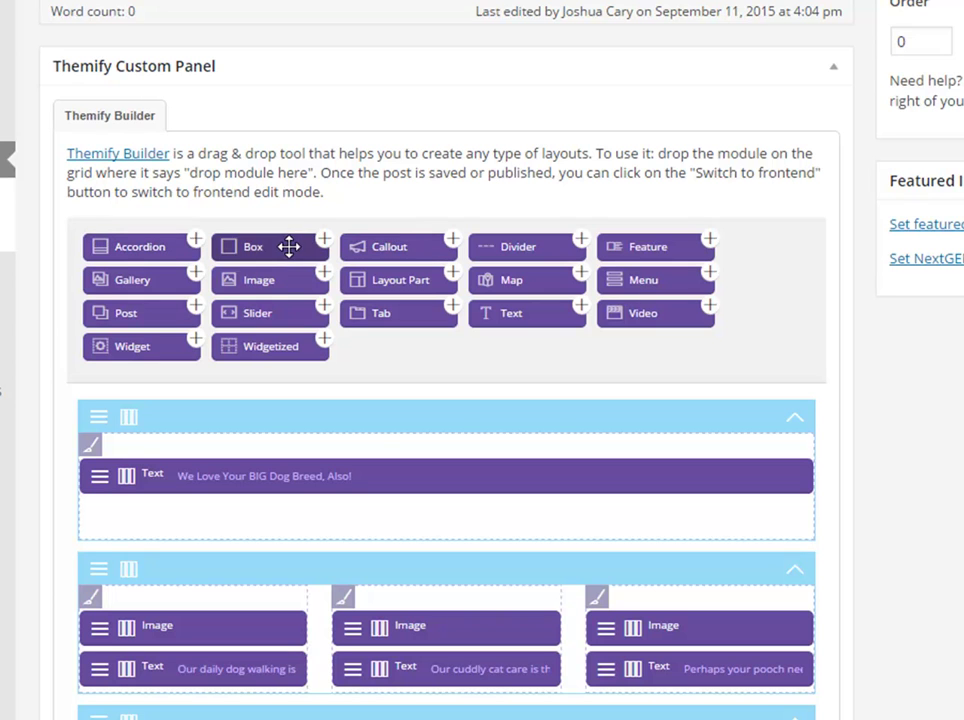
scroll(70, 480, "down", 1)
scroll(104, 483, "down", 1)
mouse_move(103, 411)
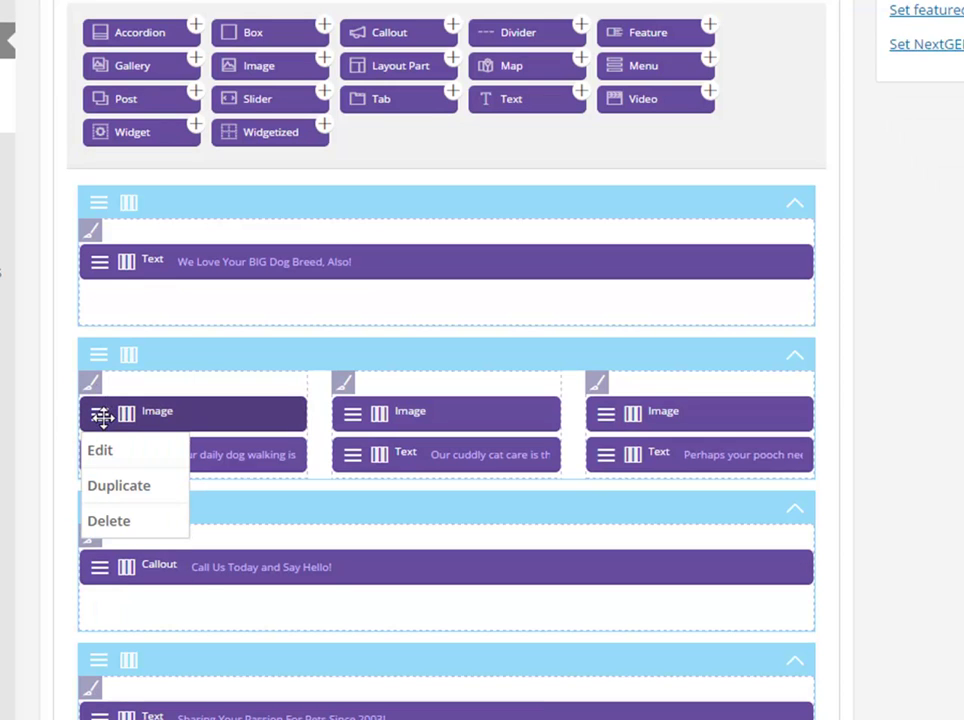
mouse_move(99, 262)
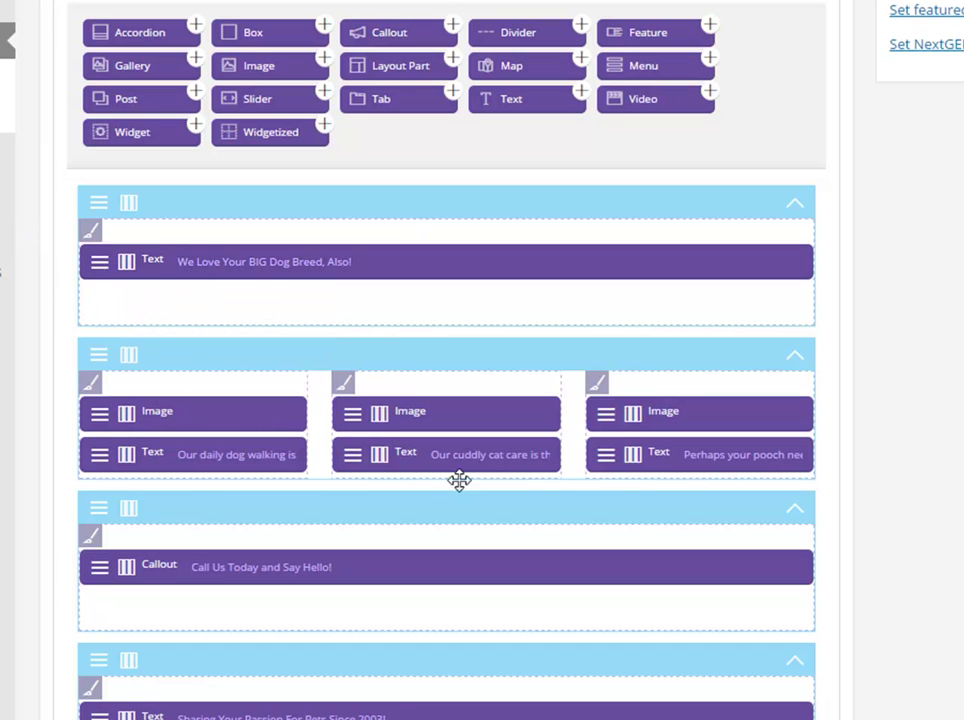
mouse_move(97, 418)
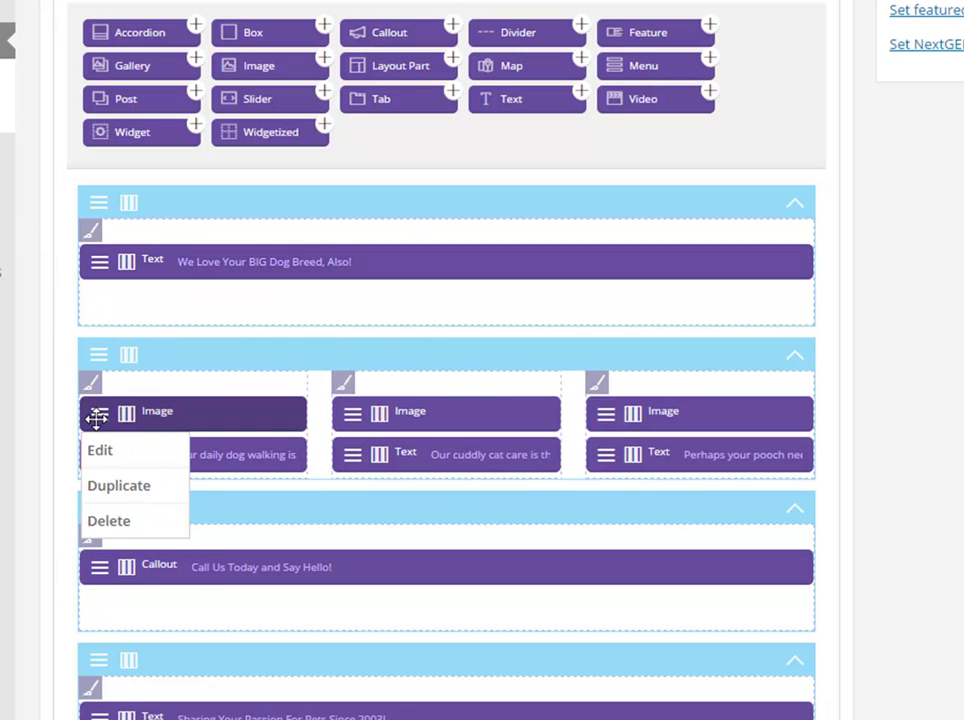
left_click(118, 485)
mouse_move(98, 447)
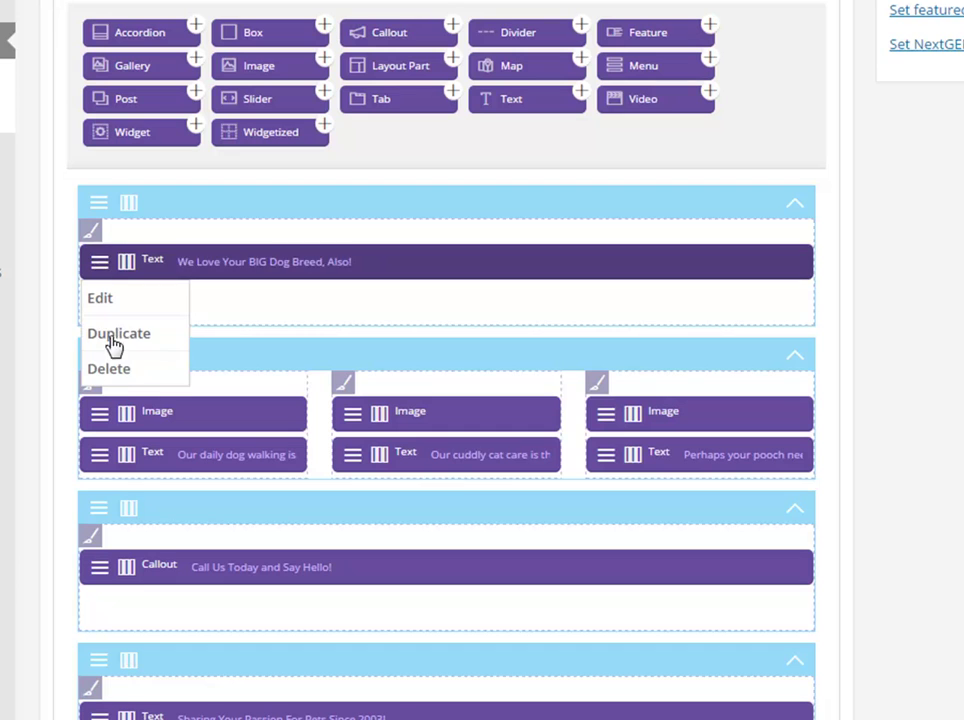
mouse_move(100, 206)
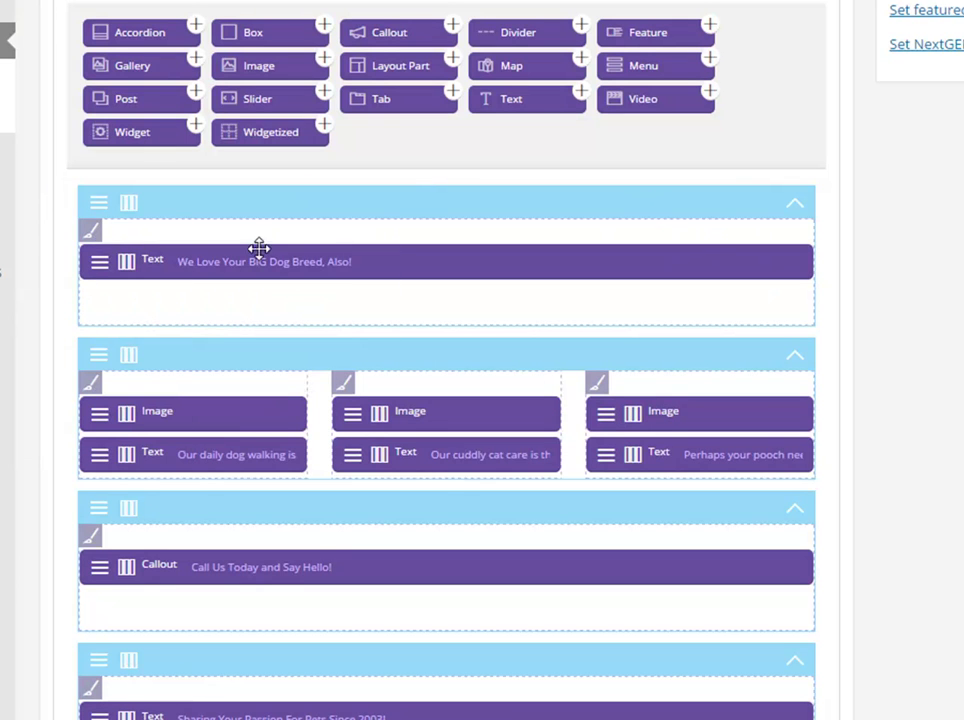
scroll(100, 300, "down", 1)
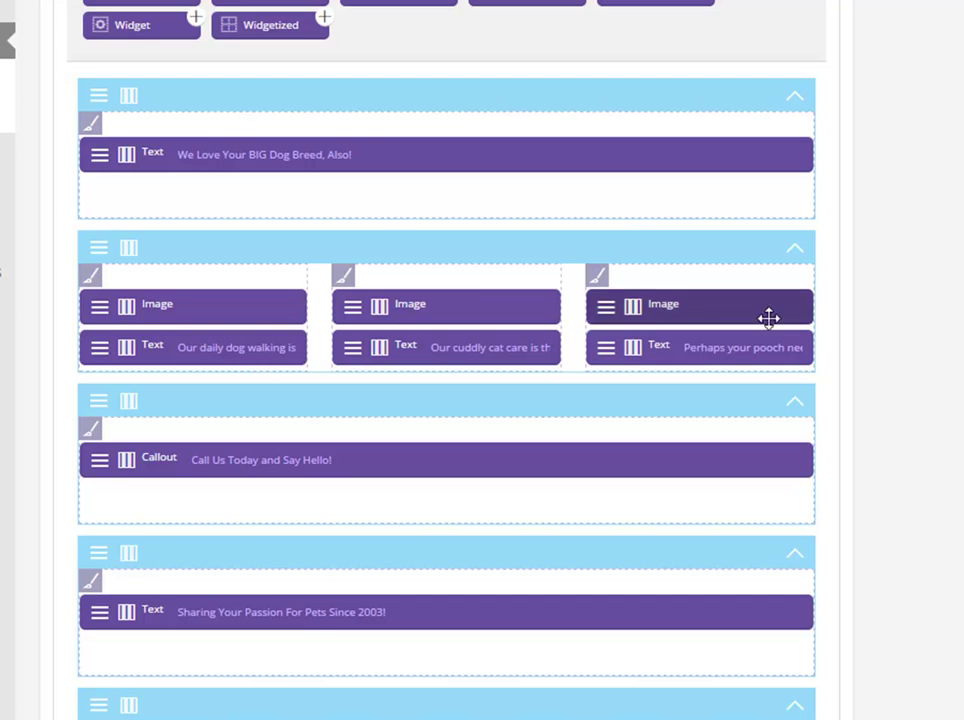
scroll(942, 514, "down", 1)
scroll(533, 292, "up", 2)
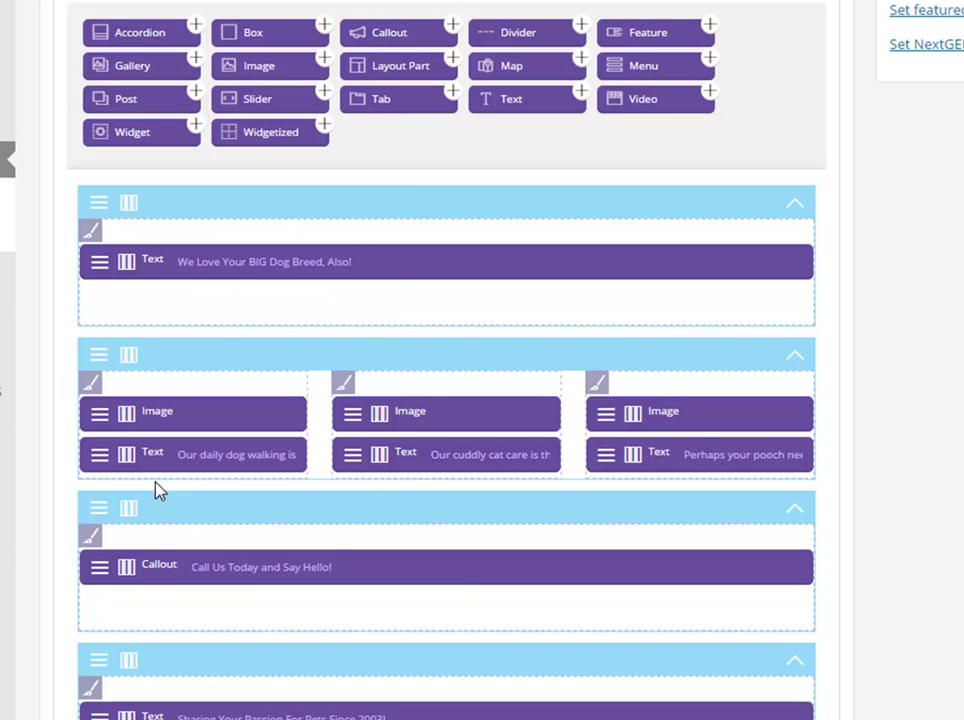
scroll(186, 314, "down", 1)
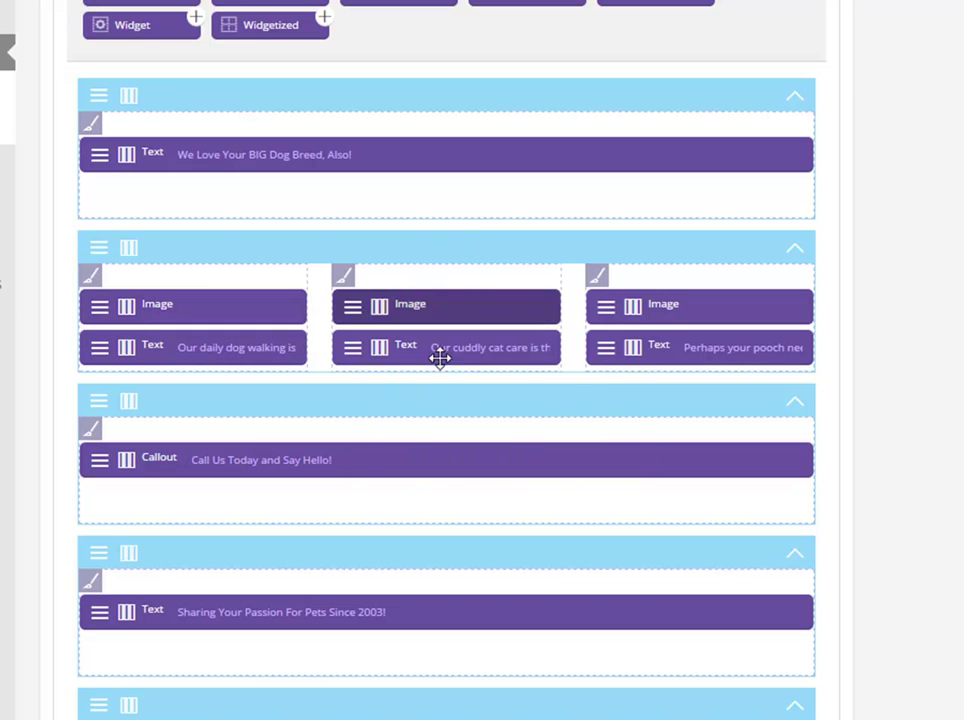
Drop an Accordion module into the first row below the 'We Love Your BIG Dog Breed, Also!' text.
left_click(127, 260)
scroll(925, 394, "down", 1)
scroll(928, 396, "down", 4)
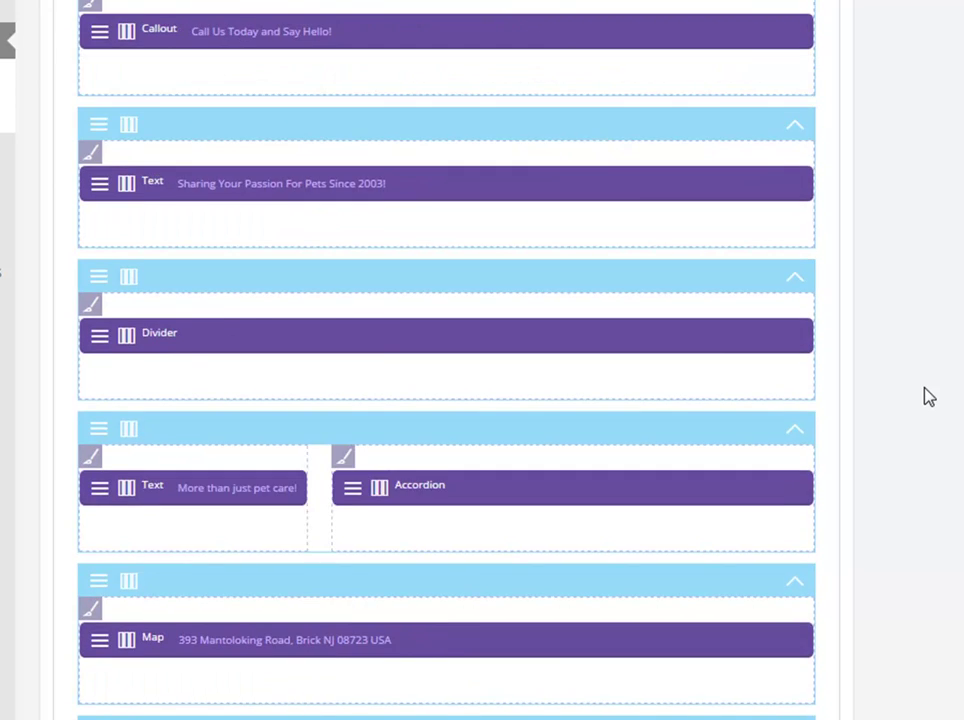
scroll(925, 394, "down", 1)
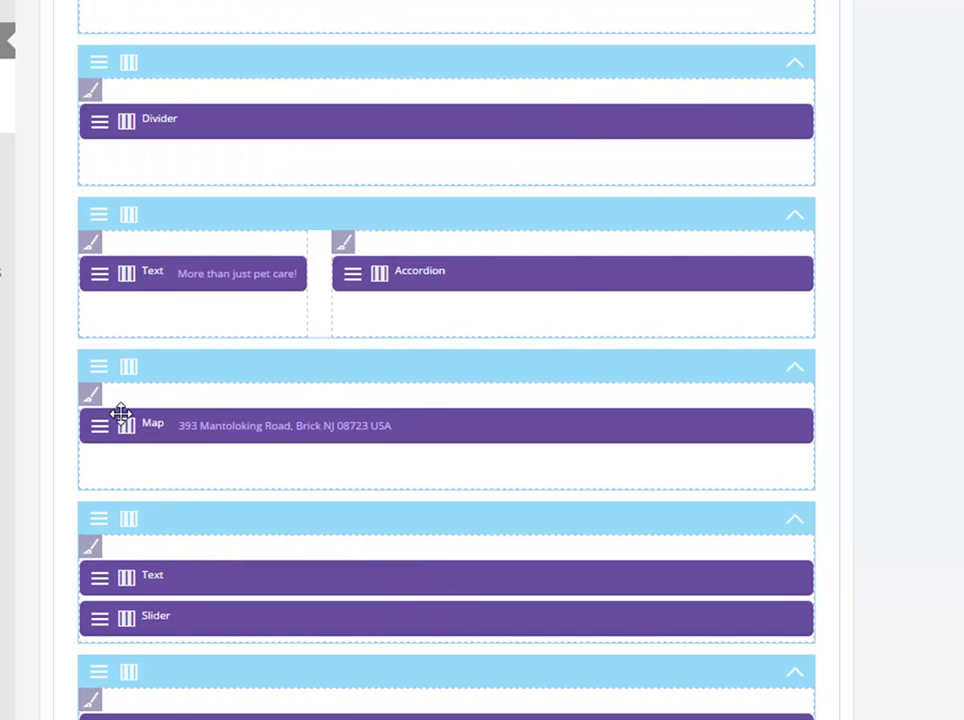
scroll(118, 420, "down", 2)
scroll(113, 428, "down", 1)
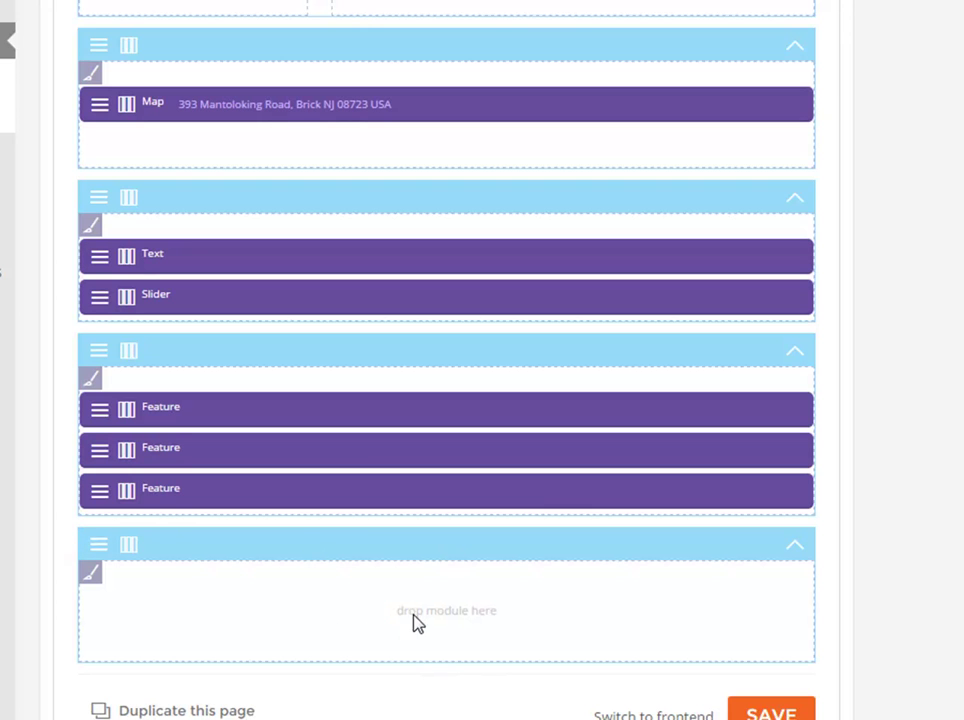
scroll(275, 650, "up", 10)
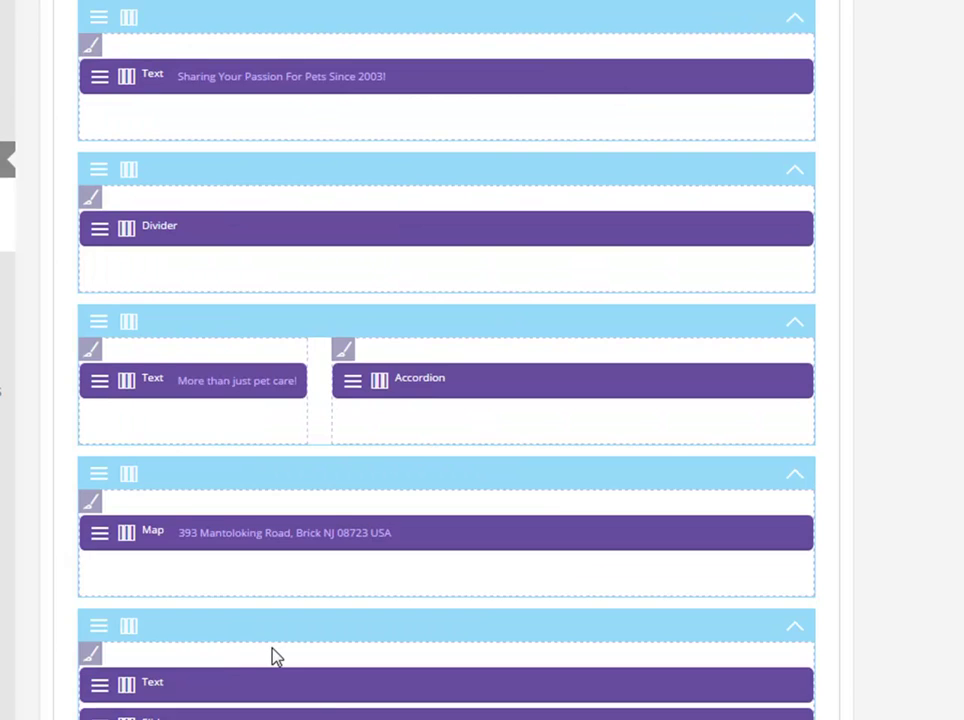
scroll(128, 627, "up", 2)
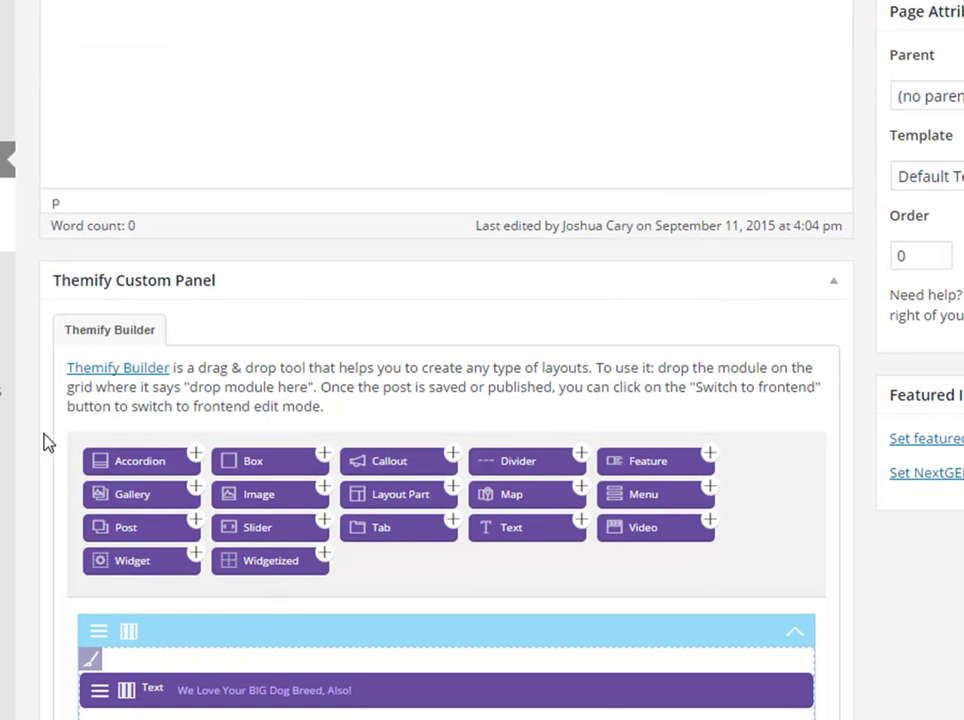
scroll(133, 452, "down", 1)
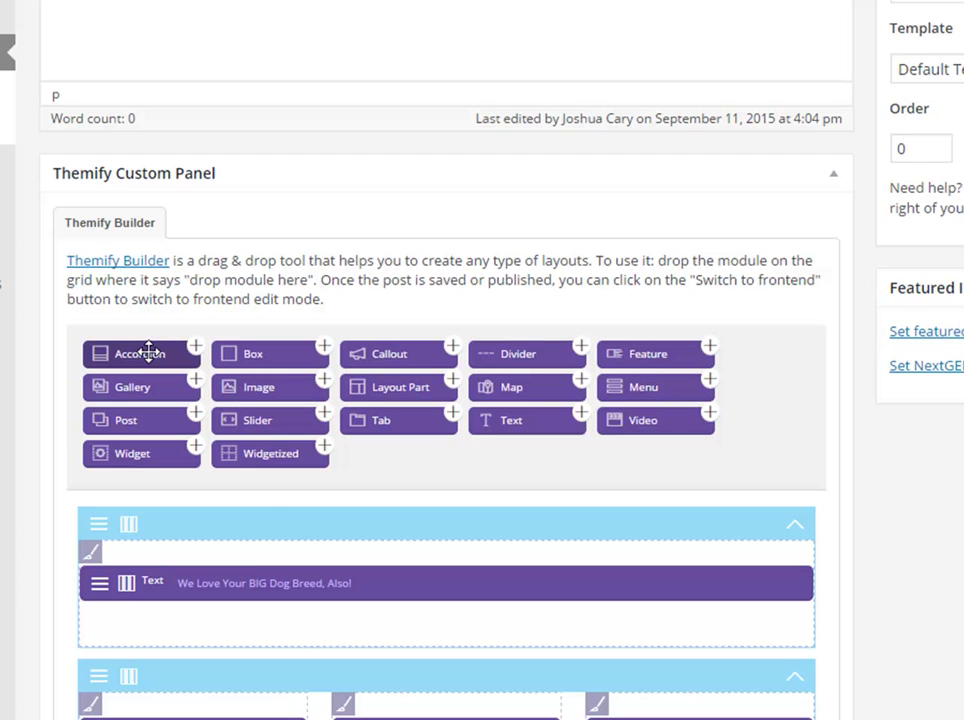
scroll(210, 360, "down", 2)
left_click_drag(133, 136, 160, 418)
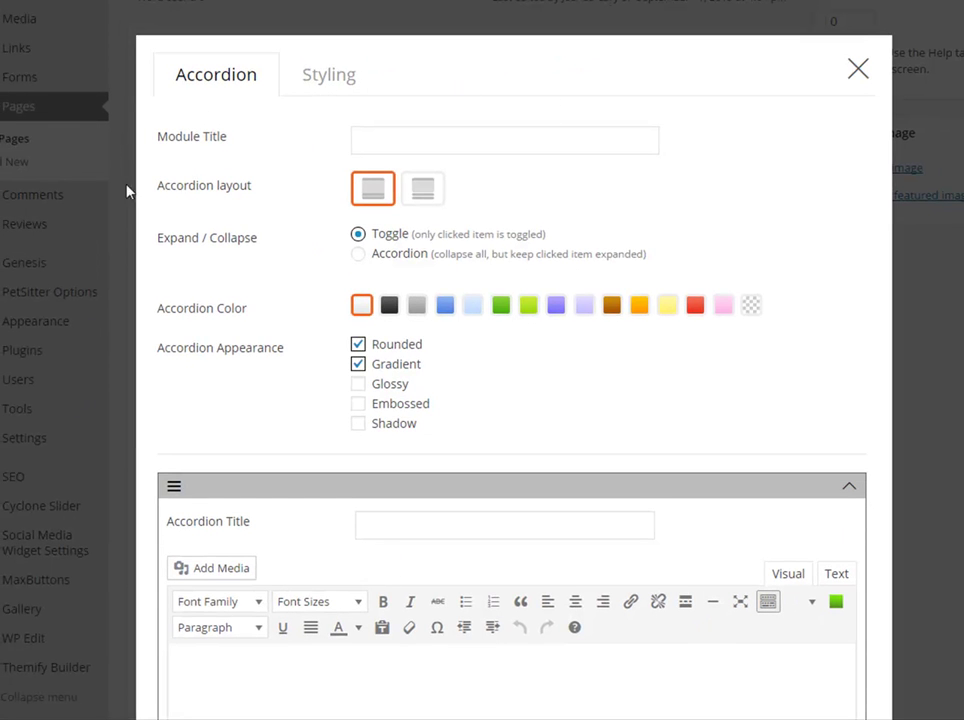
Start an accordion item's title and answer, add a second item, then cancel the accordion.
scroll(140, 228, "down", 1)
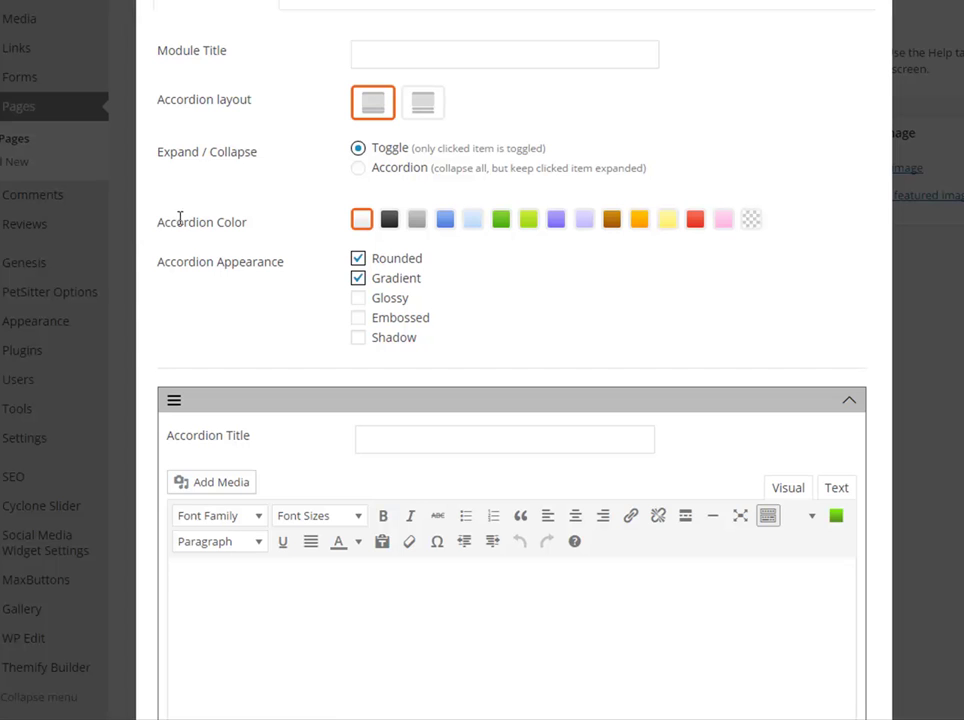
scroll(140, 226, "down", 1)
scroll(388, 342, "down", 1)
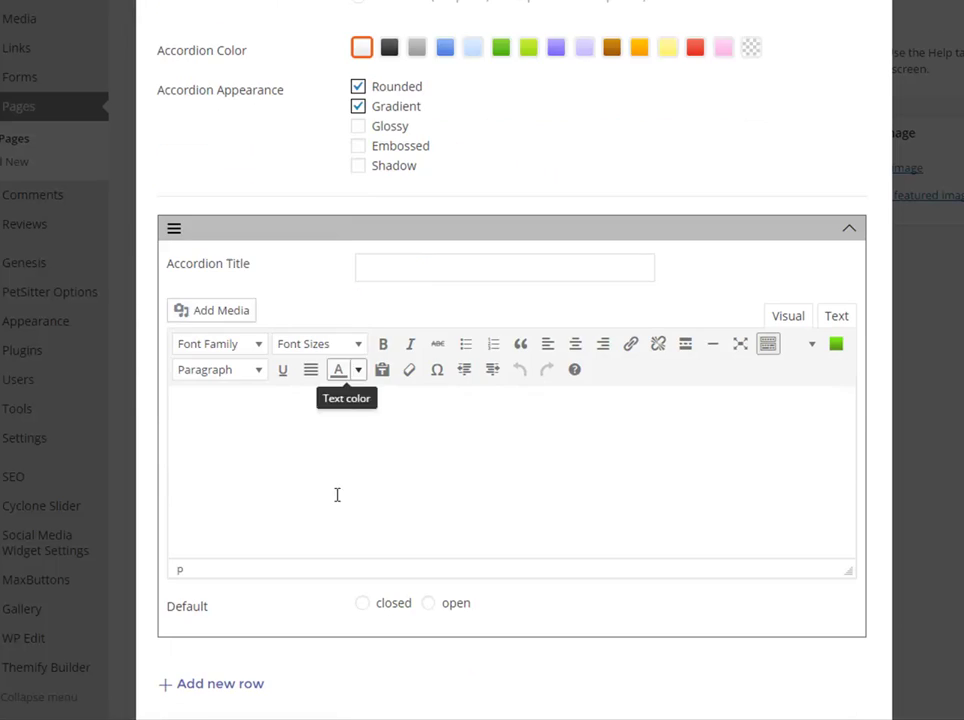
left_click(391, 268)
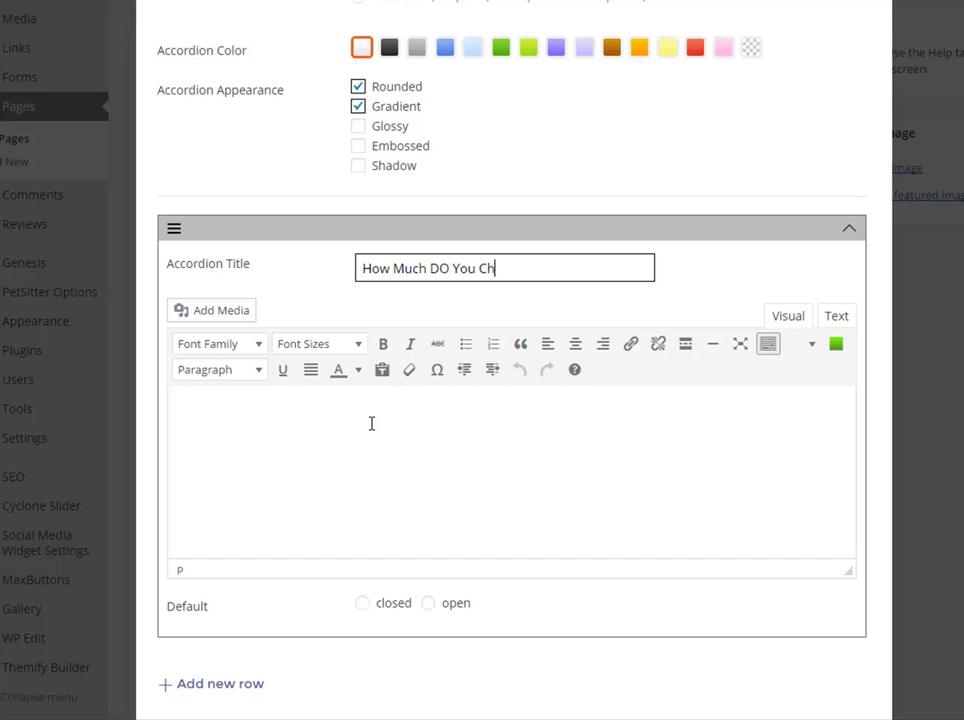
left_click(355, 424)
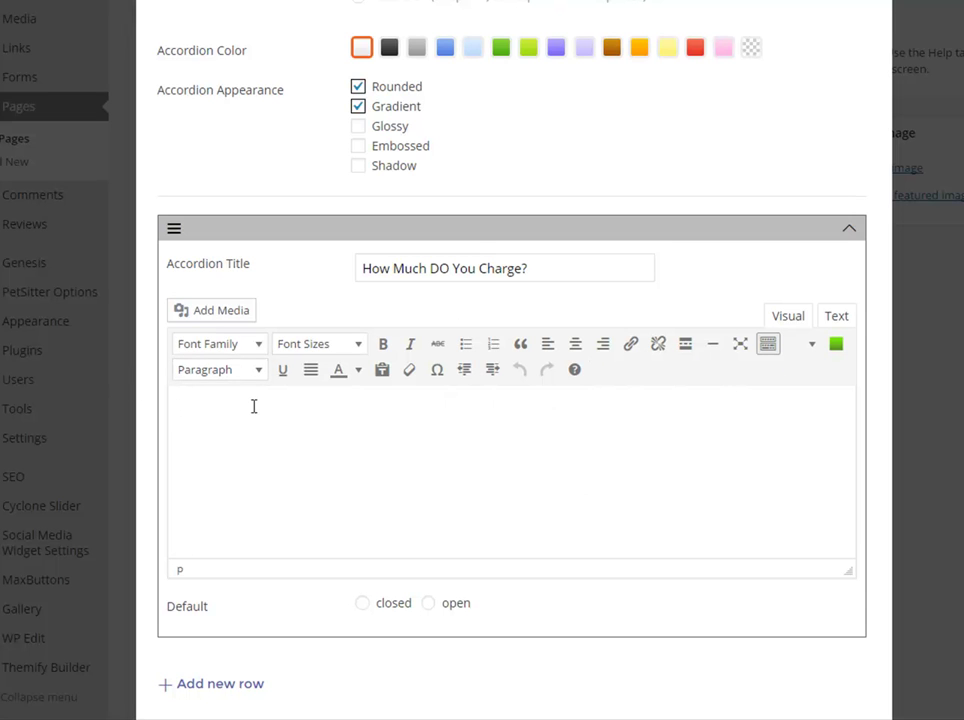
scroll(260, 395, "down", 1)
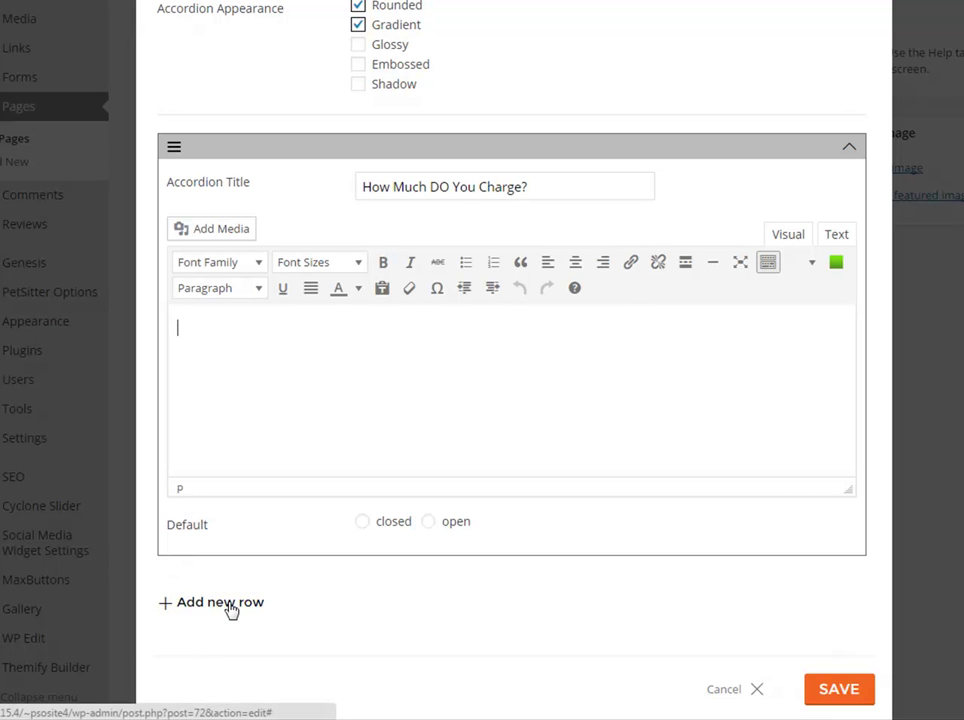
left_click(230, 605)
scroll(240, 487, "down", 3)
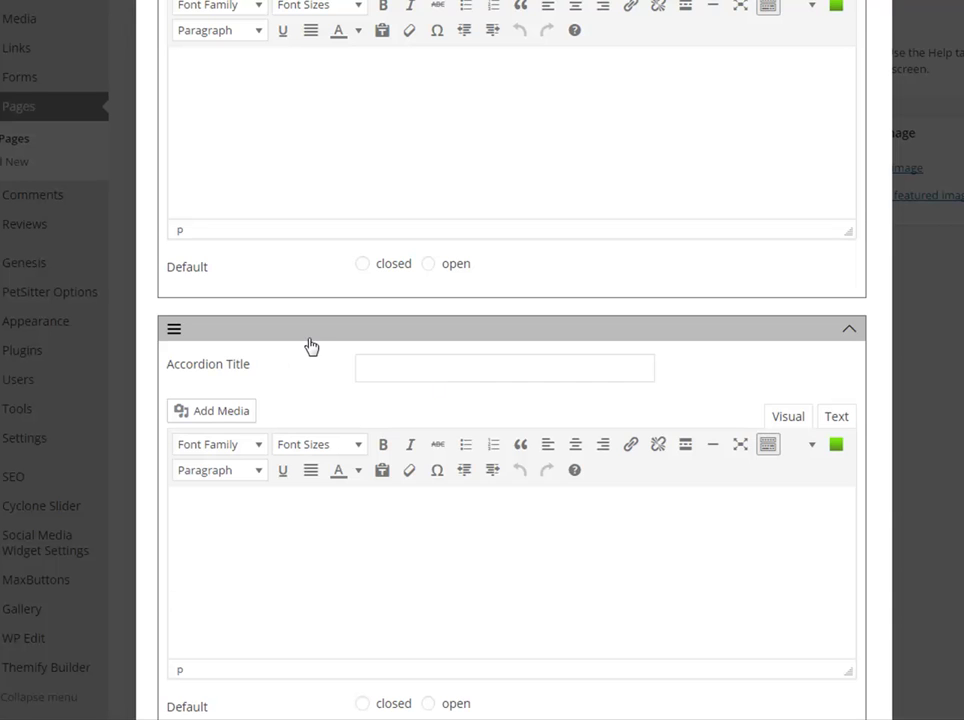
scroll(297, 372, "up", 3)
scroll(298, 372, "down", 5)
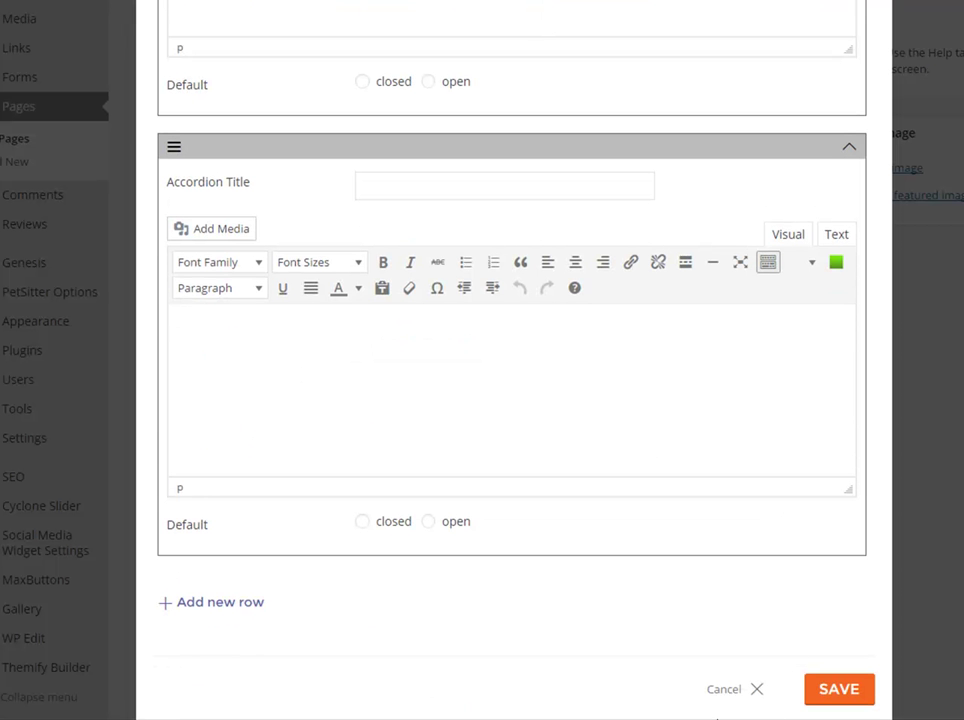
left_click(735, 692)
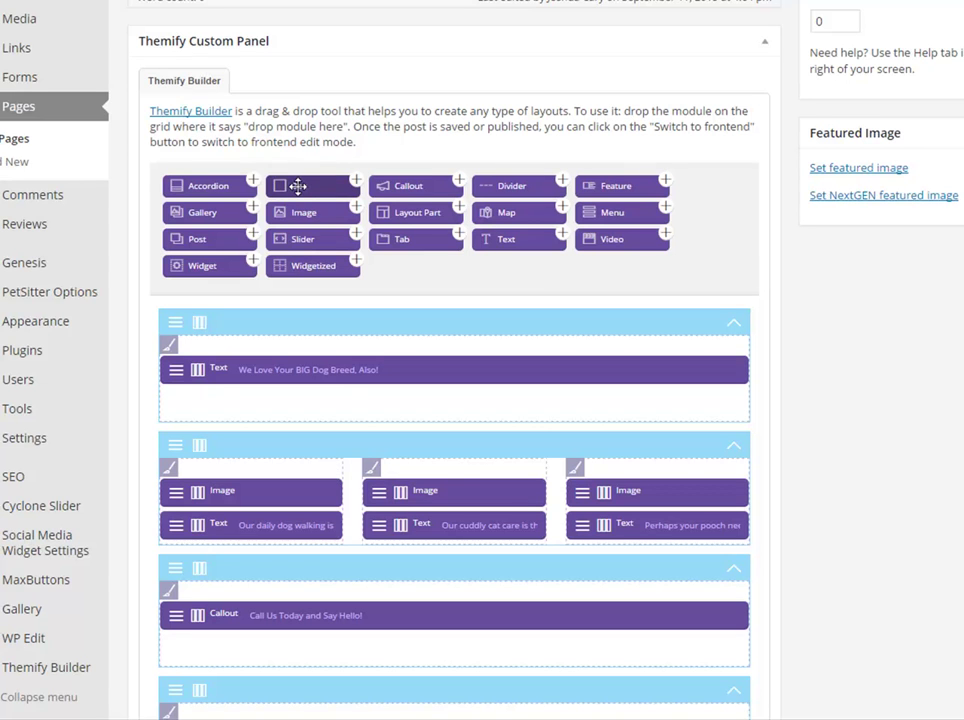
Add a Box module to the first row, set it red, then close it unsaved.
left_click_drag(298, 185, 223, 422)
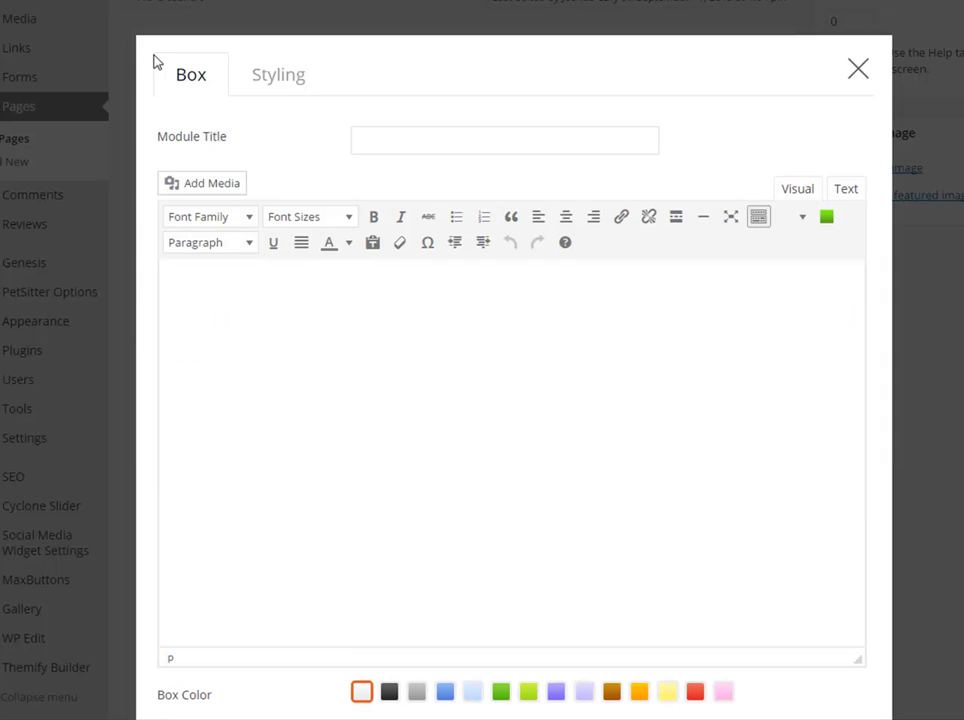
scroll(207, 470, "down", 4)
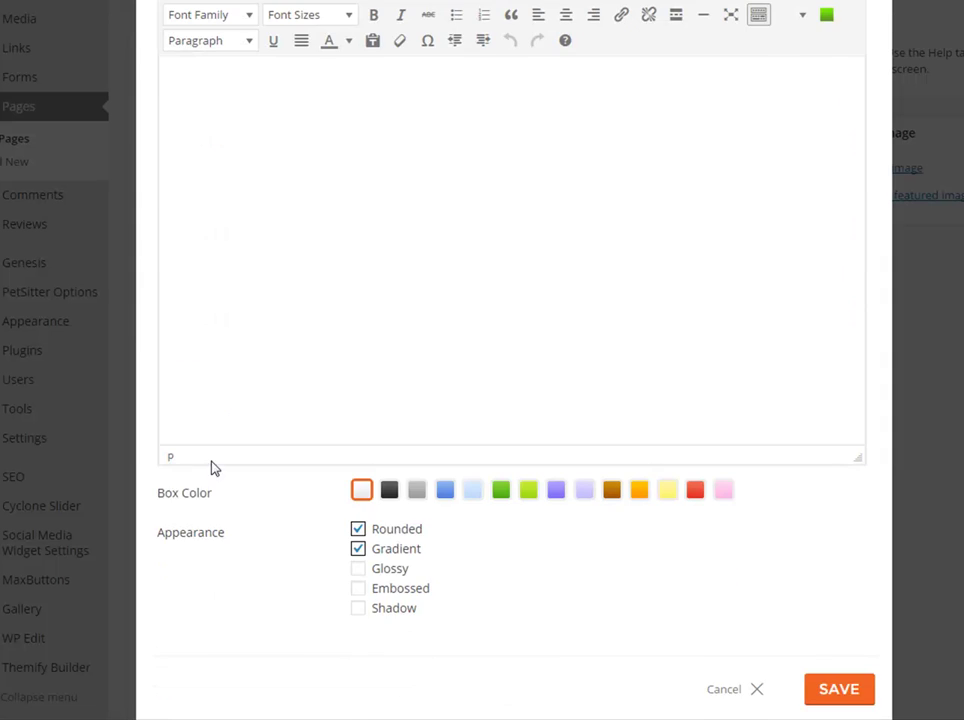
scroll(225, 452, "up", 3)
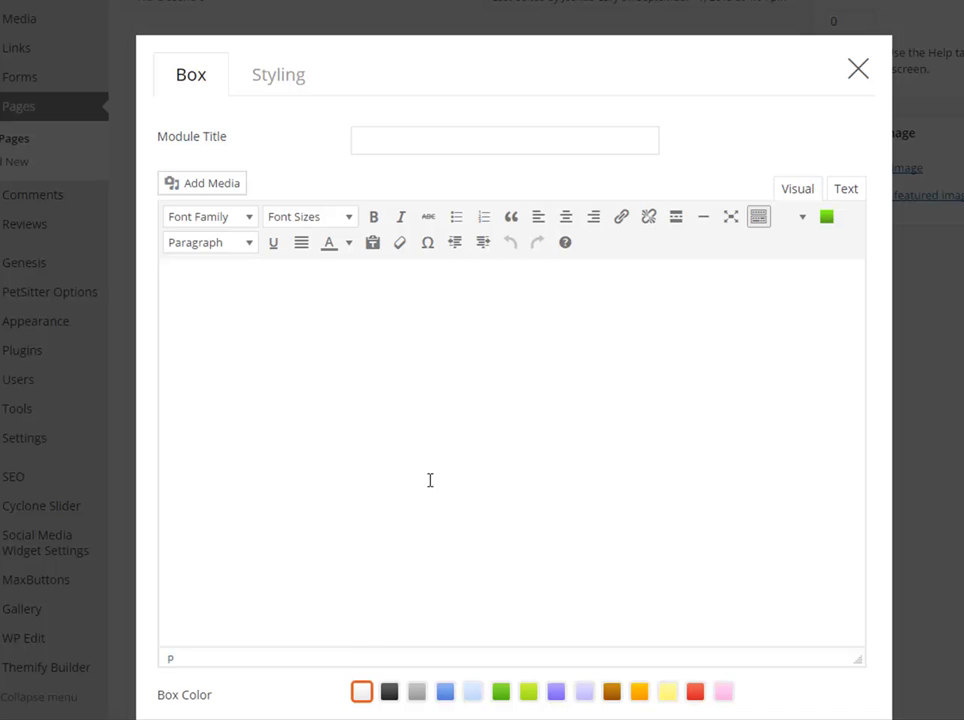
scroll(451, 483, "down", 1)
left_click(695, 606)
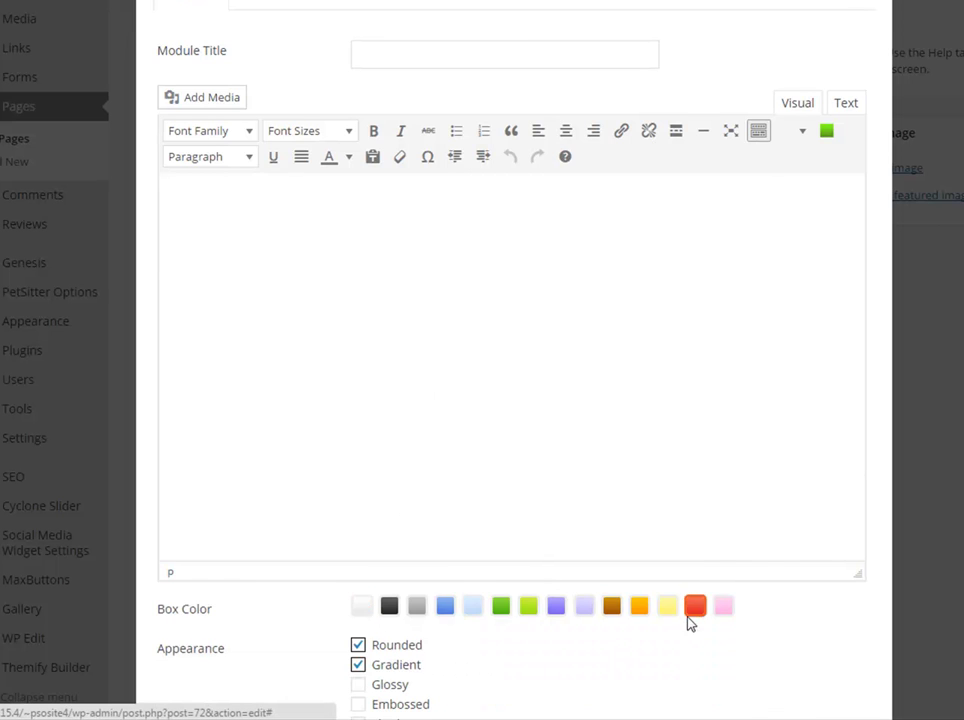
scroll(691, 560, "down", 2)
scroll(293, 376, "up", 3)
left_click(289, 308)
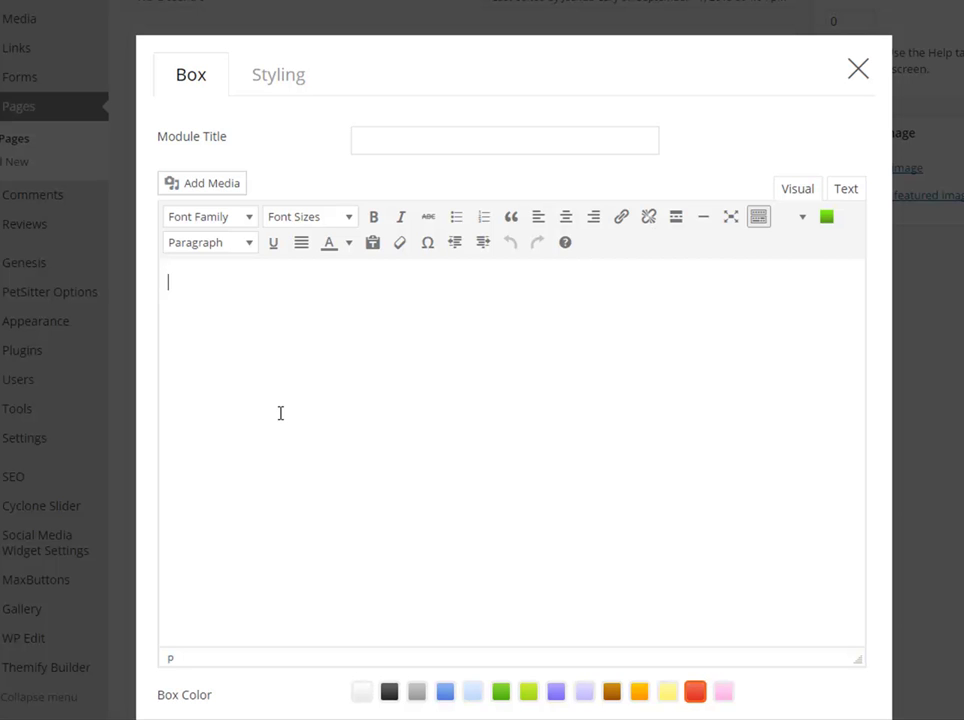
scroll(334, 386, "down", 3)
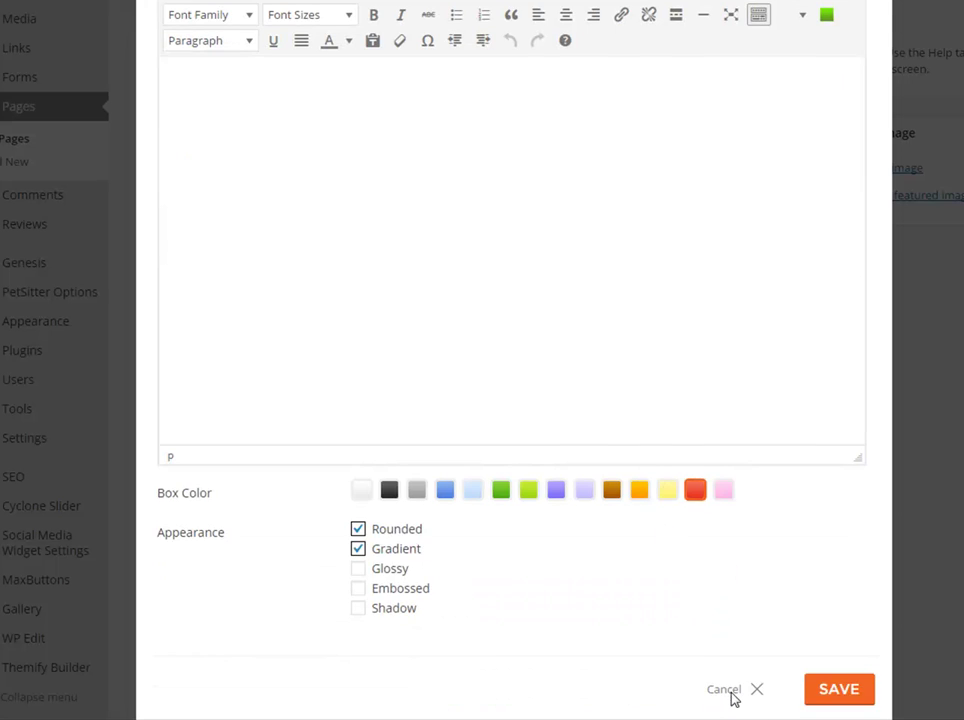
key("Escape")
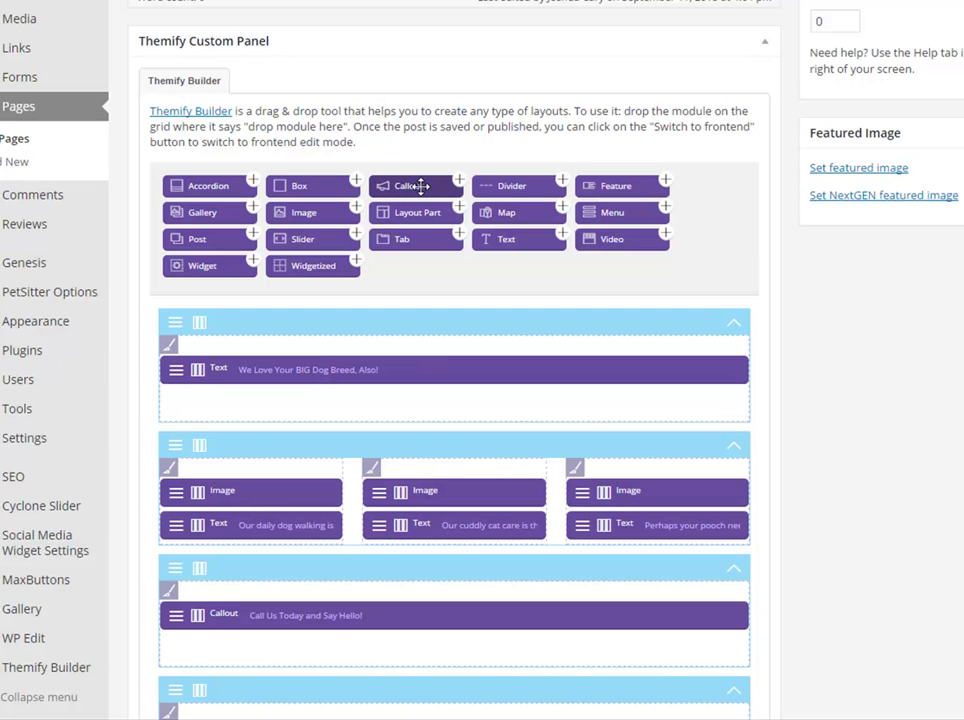
Open the 'Call Us Today and Say Hello!' callout module's settings via its Edit menu.
scroll(211, 594, "down", 1)
mouse_move(177, 529)
left_click(177, 560)
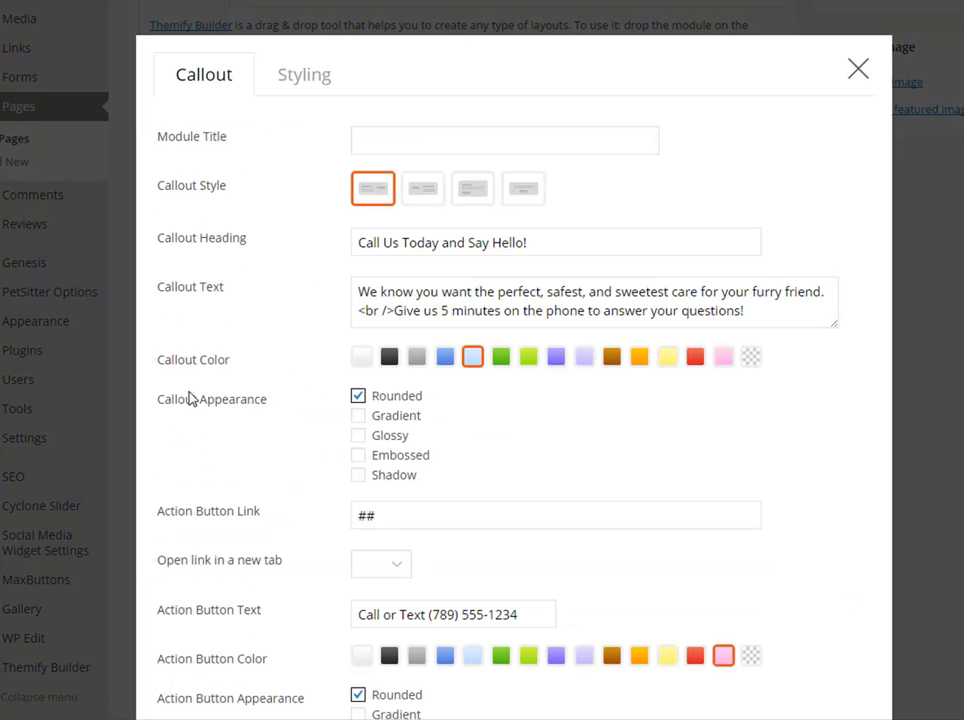
scroll(213, 410, "down", 2)
scroll(500, 360, "up", 1)
right_click(105, 2)
left_click(143, 3)
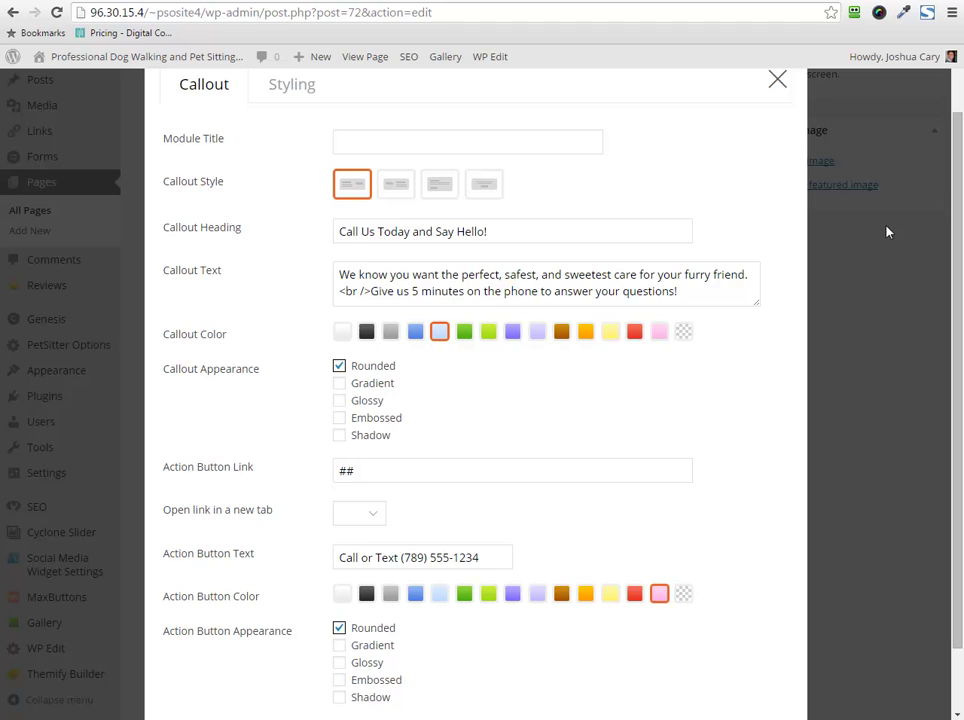
Close the callout settings, drop a Divider below the first row's text, then cancel it.
left_click(886, 232)
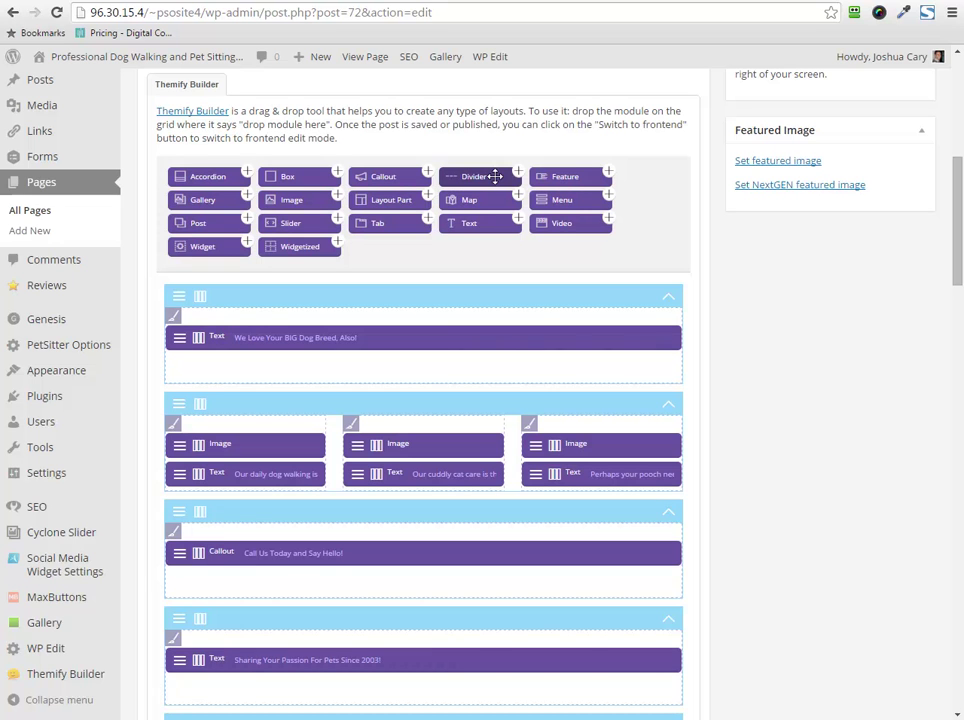
left_click_drag(495, 176, 232, 385)
left_click_drag(466, 176, 213, 368)
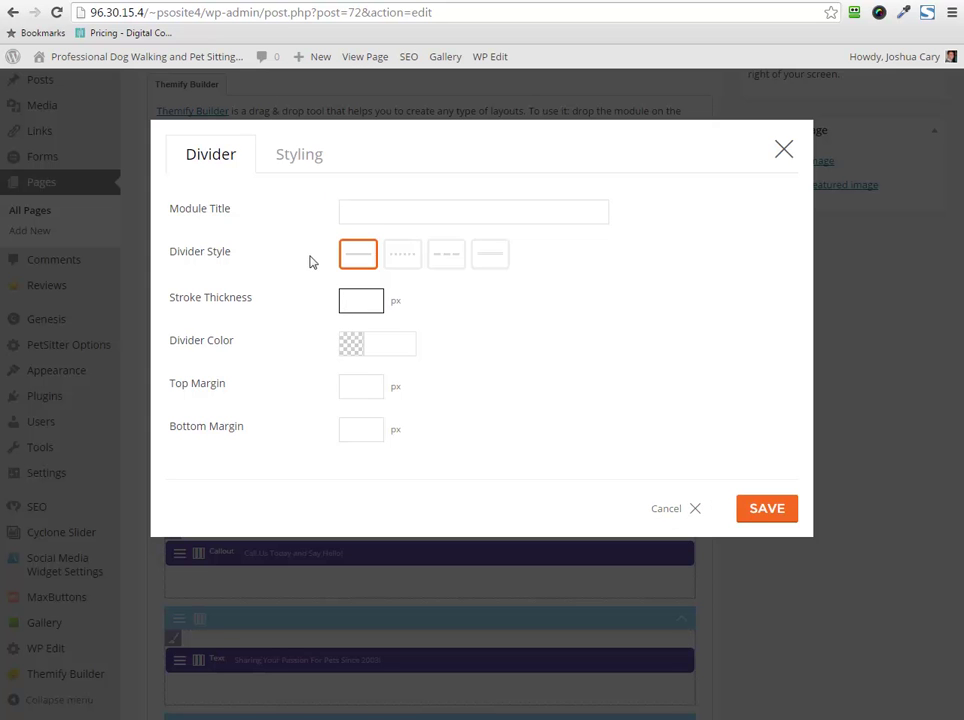
left_click(694, 509)
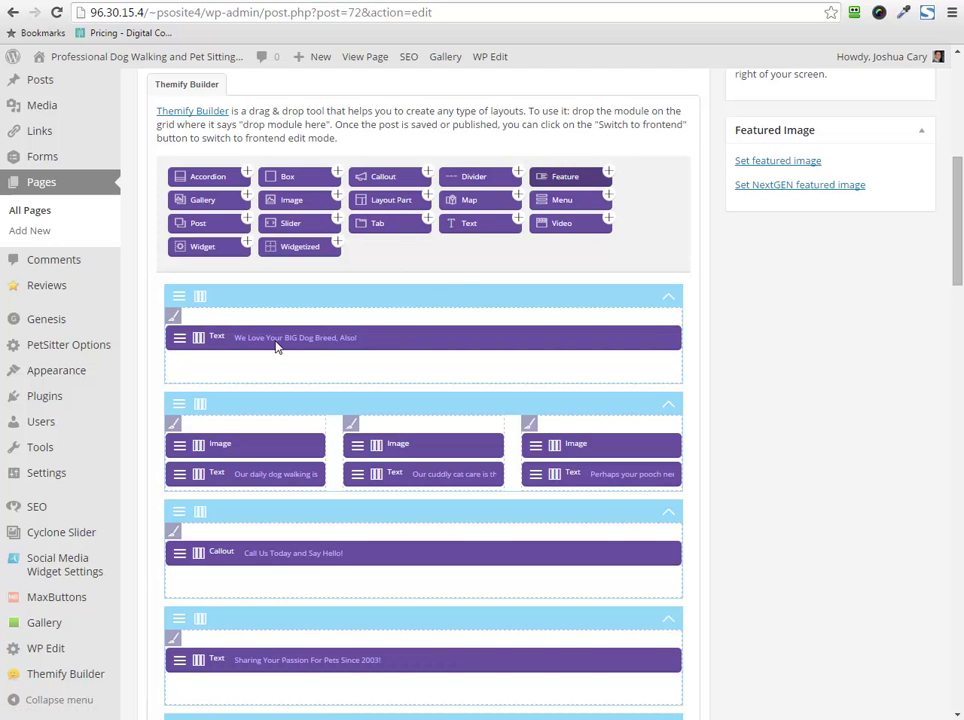
left_click_drag(267, 348, 206, 364)
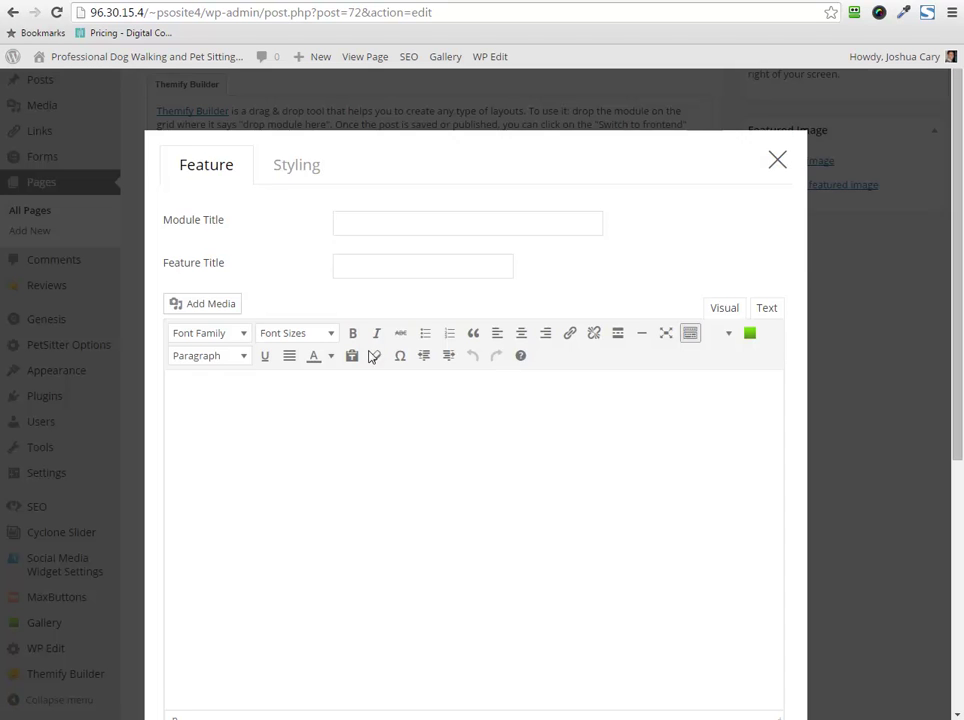
scroll(301, 286, "down", 3)
scroll(300, 470, "down", 2)
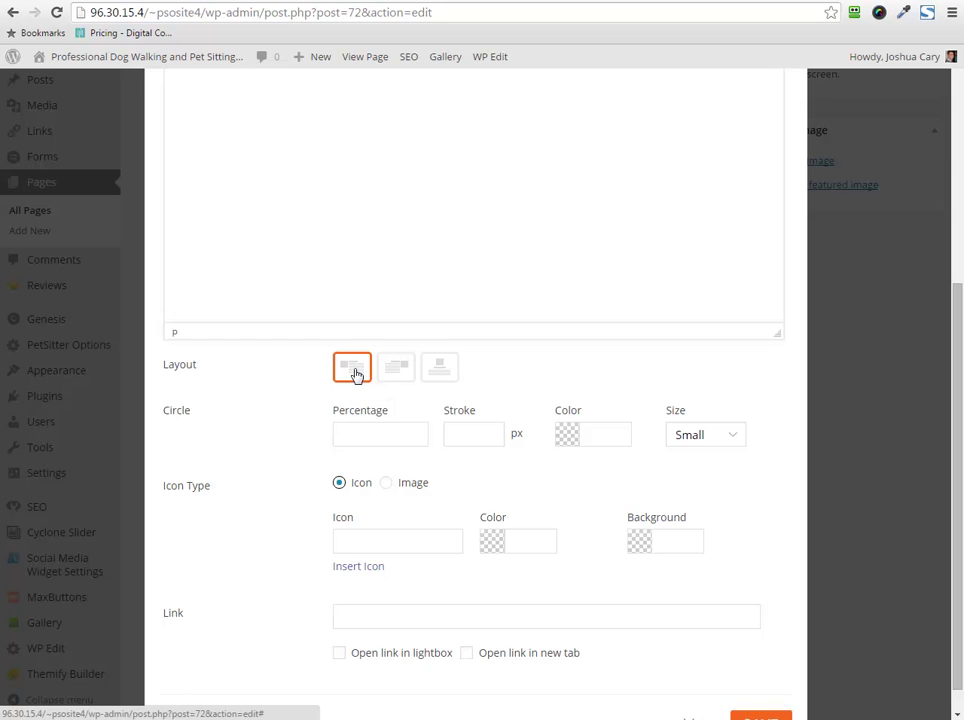
scroll(209, 329, "up", 4)
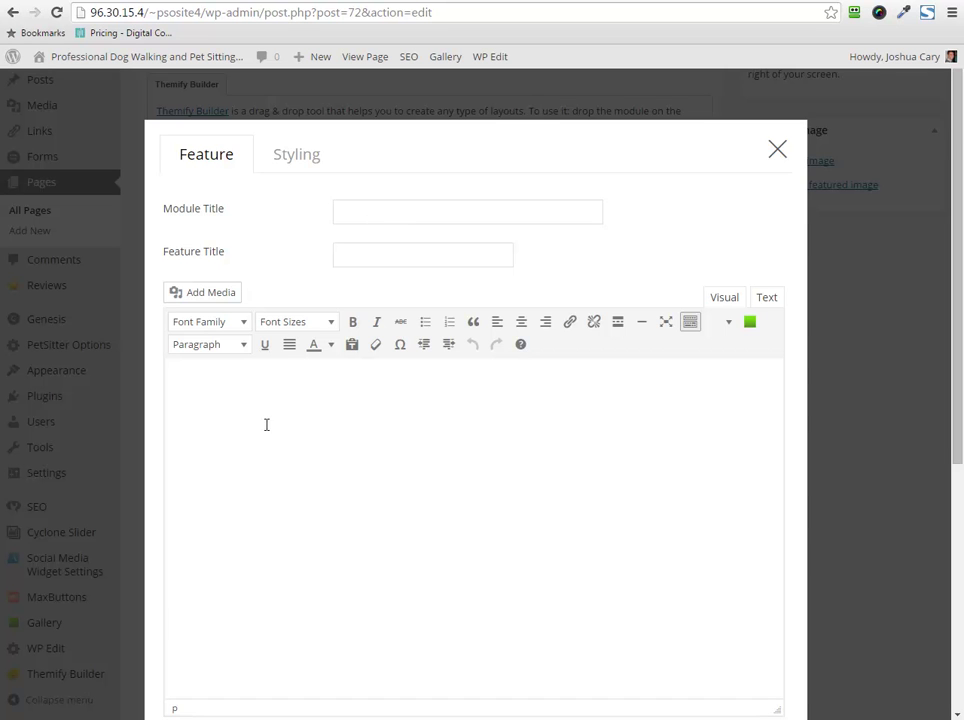
scroll(254, 412, "down", 2)
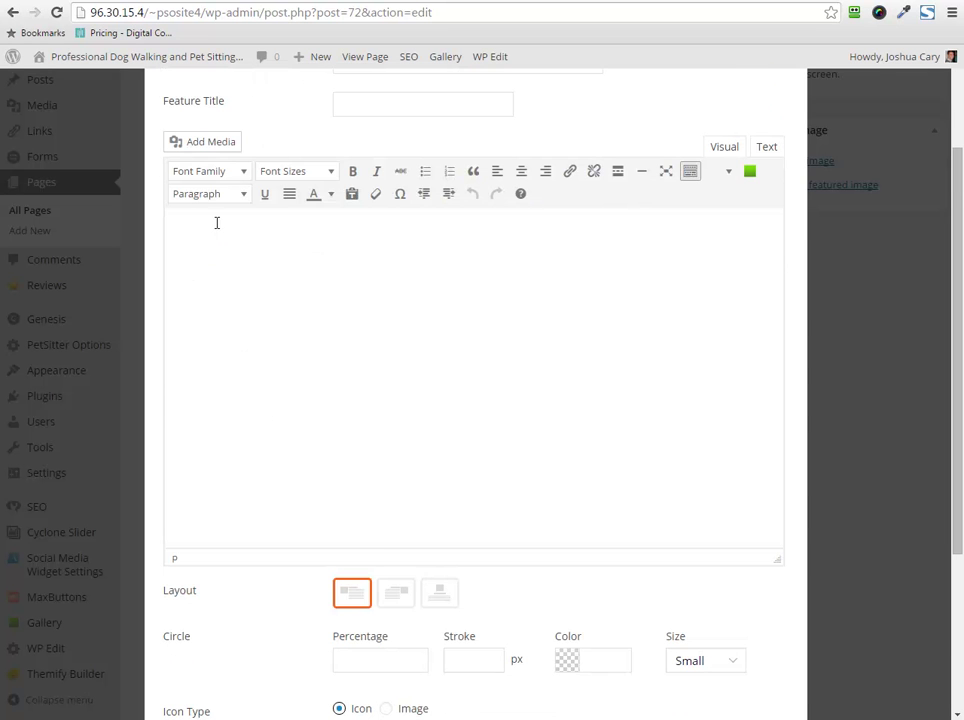
scroll(362, 533, "down", 3)
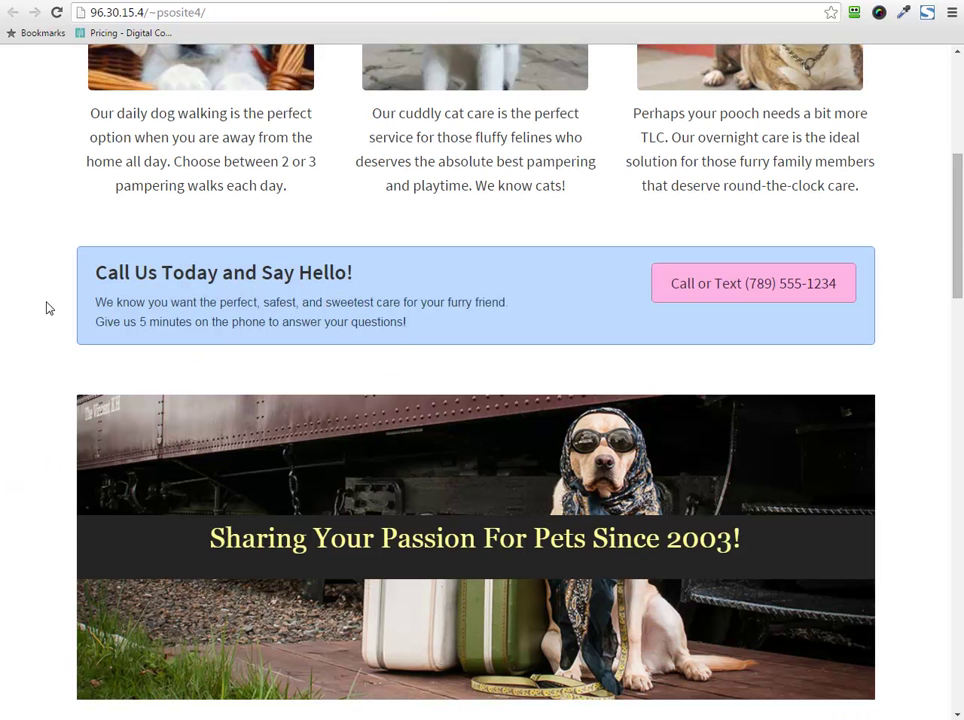
scroll(44, 306, "down", 10)
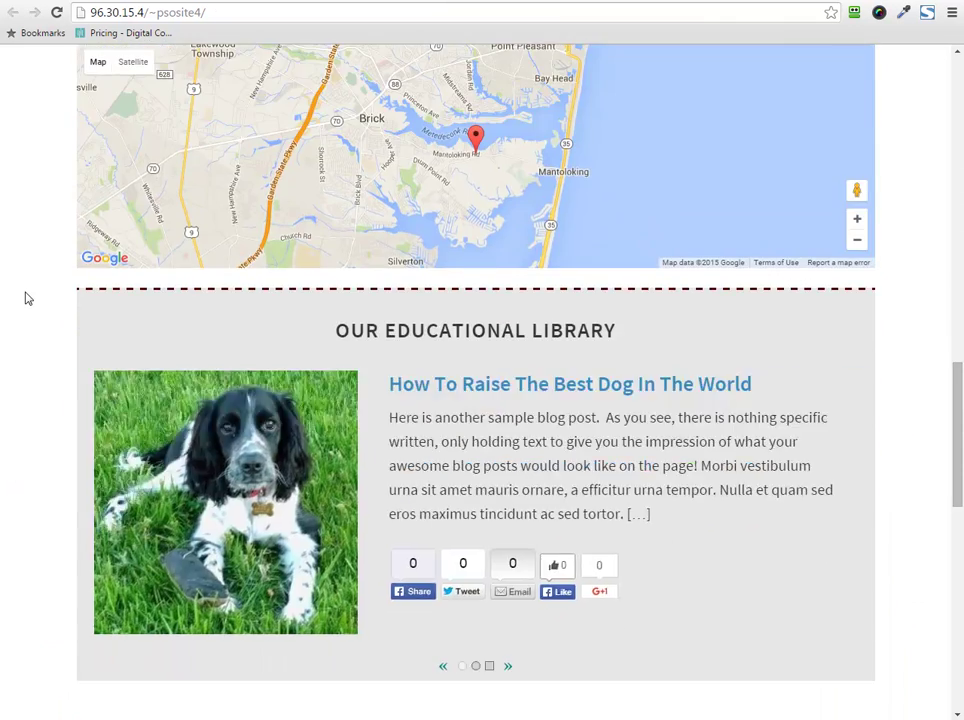
scroll(27, 299, "down", 5)
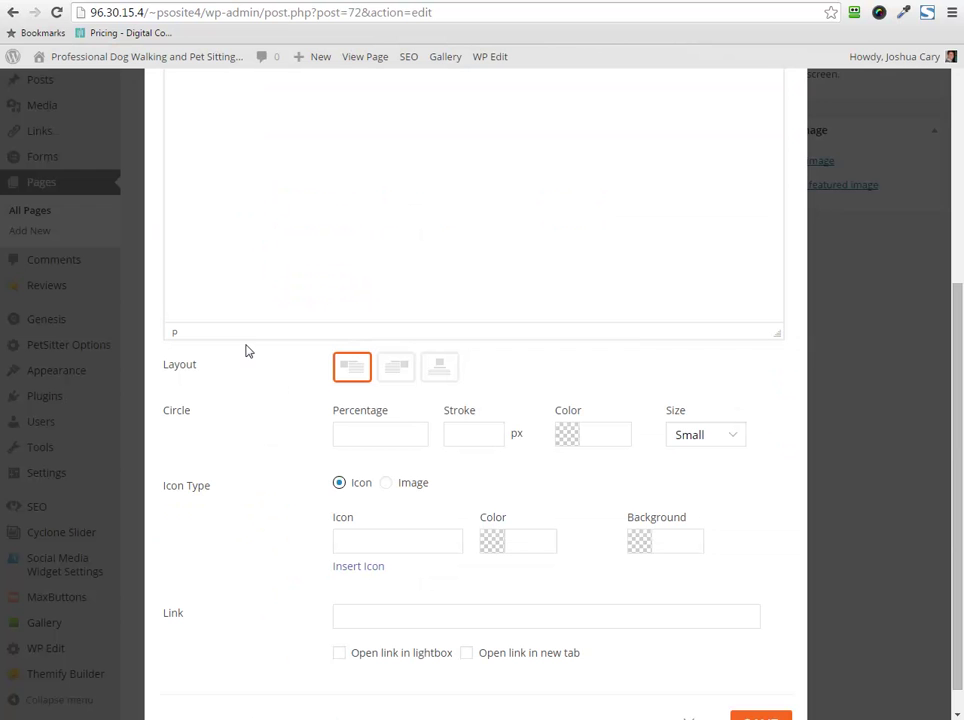
scroll(585, 715, "down", 1)
left_click(663, 692)
mouse_move(213, 436)
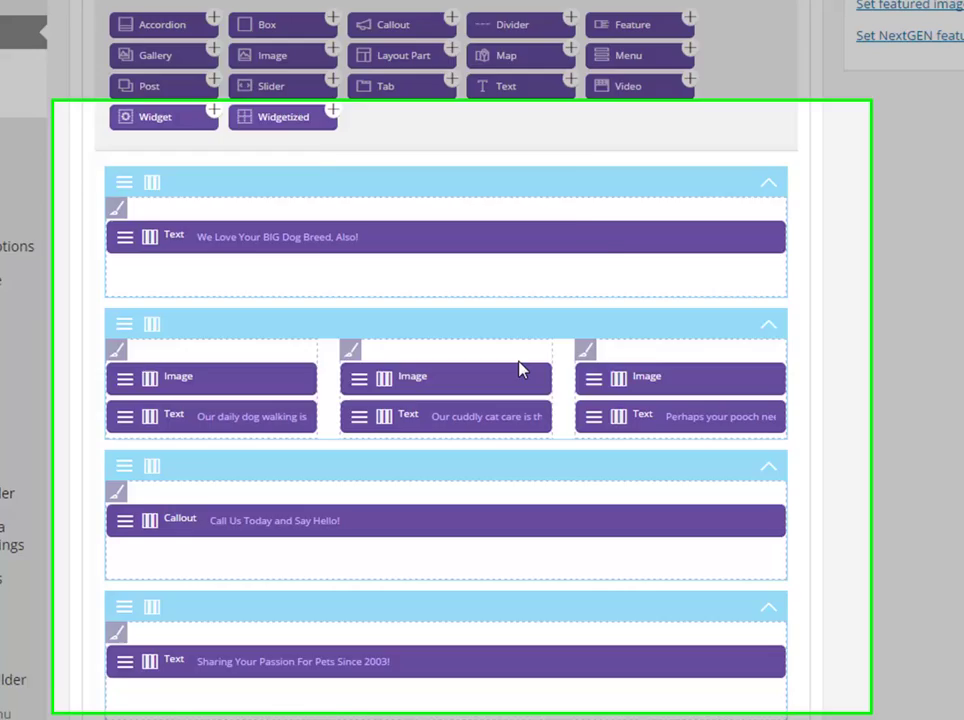
Duplicate the row of three Feature modules.
scroll(519, 370, "down", 10)
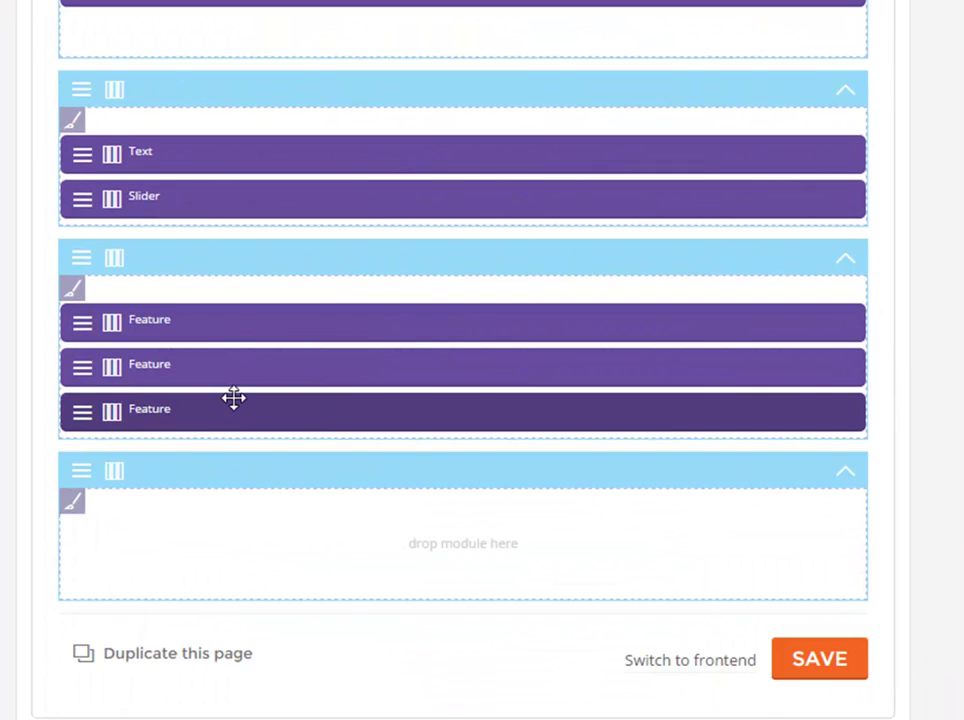
scroll(235, 402, "down", 2)
mouse_move(116, 367)
mouse_move(85, 368)
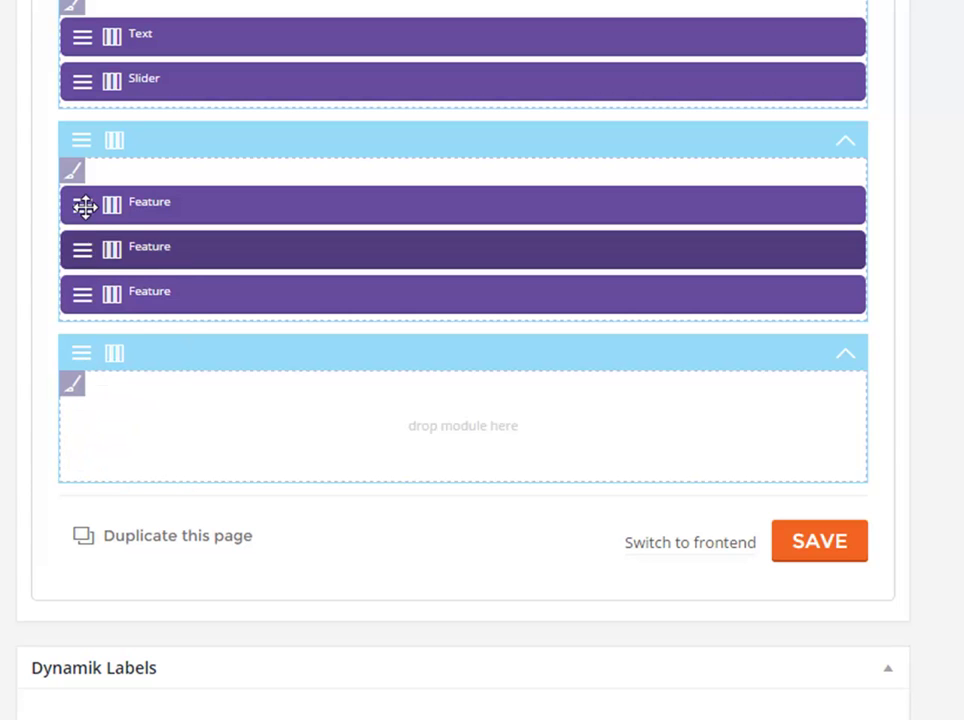
mouse_move(84, 206)
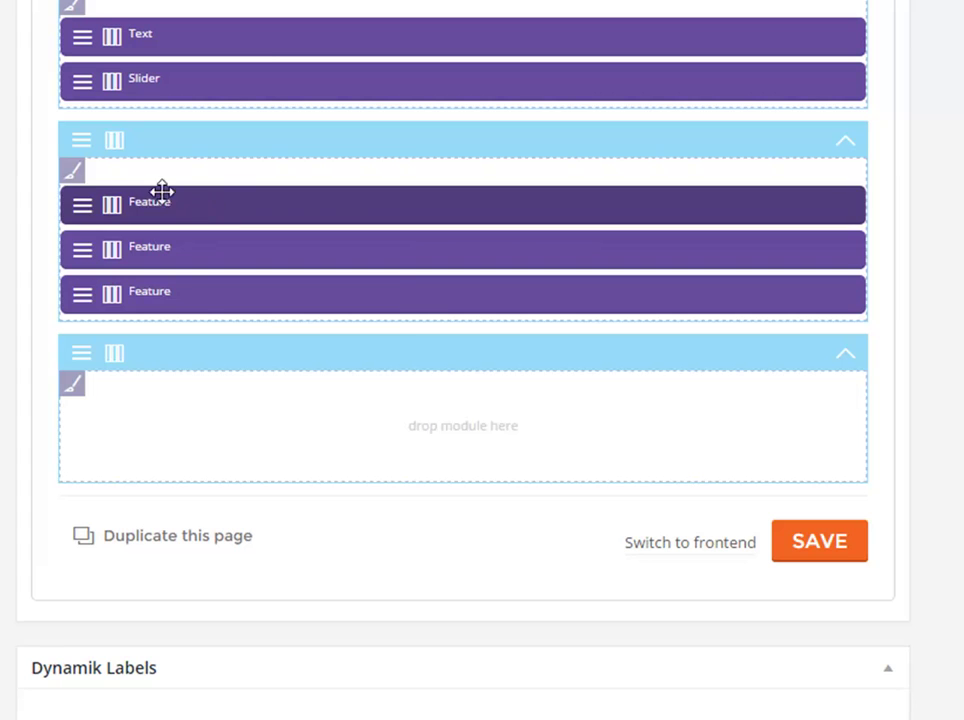
mouse_move(88, 147)
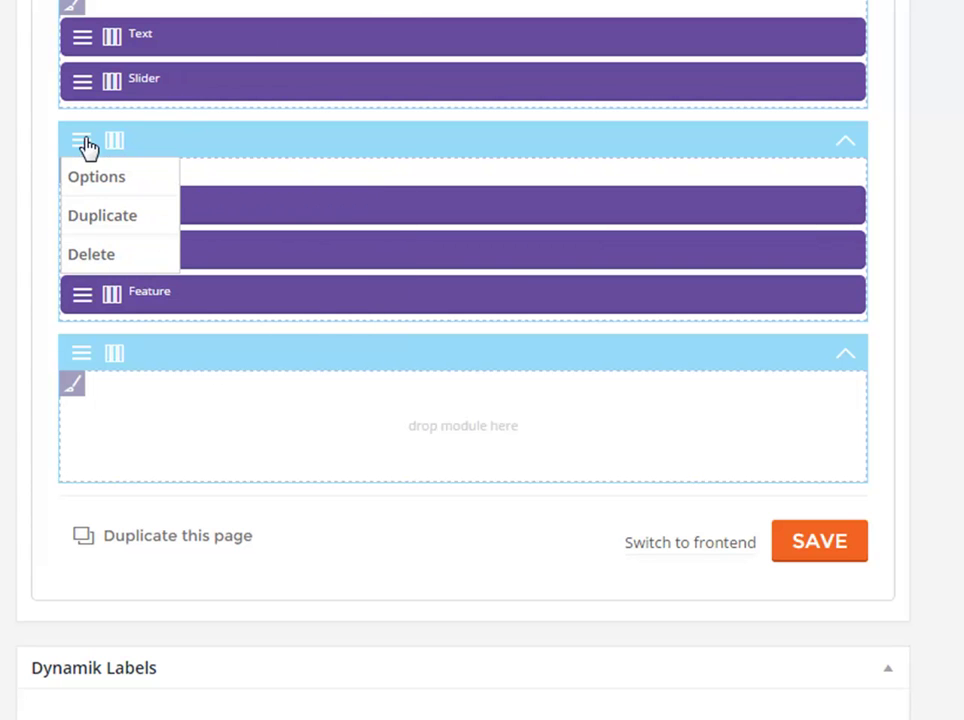
left_click(88, 218)
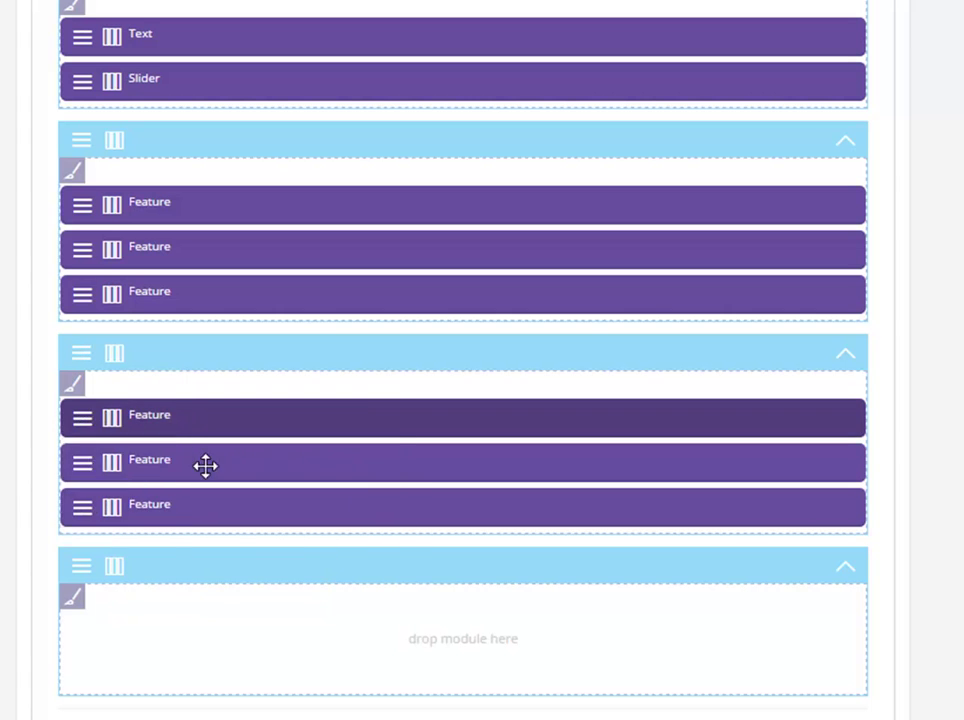
Delete two Feature modules from the copied row, leaving one.
mouse_move(83, 418)
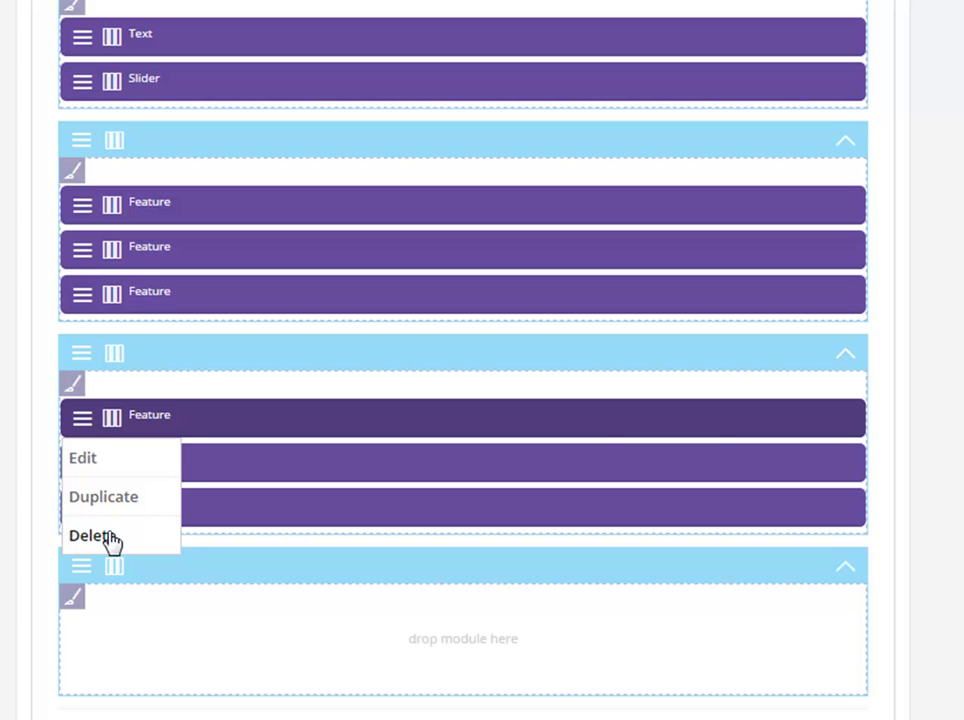
left_click(110, 540)
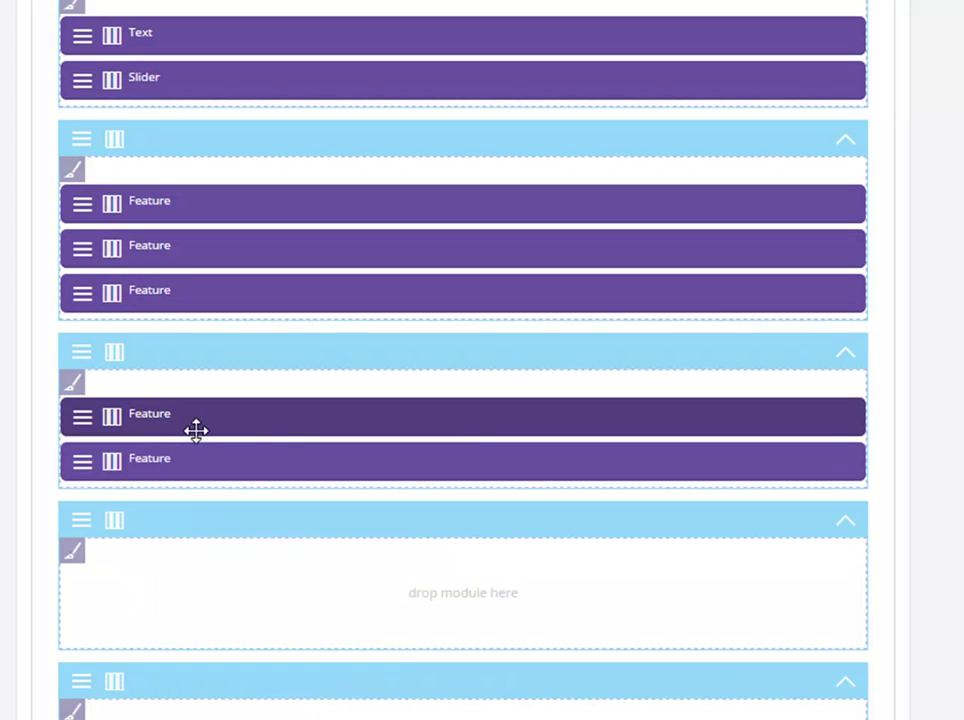
mouse_move(83, 418)
left_click(103, 536)
mouse_move(111, 80)
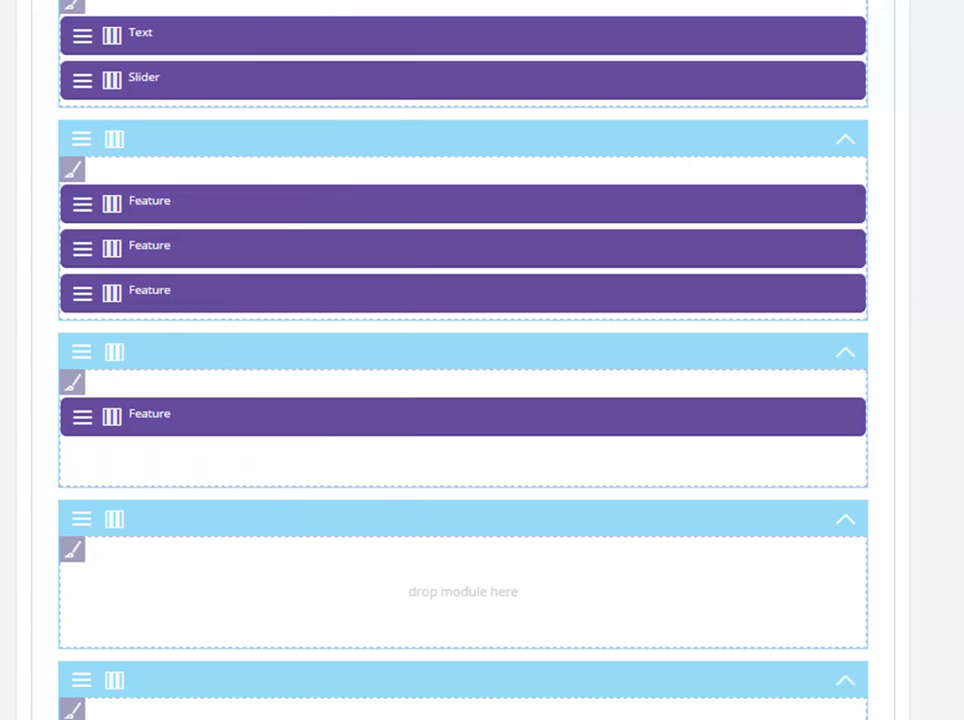
Change the empty row to two columns, then to an uneven three-column layout.
mouse_move(118, 1)
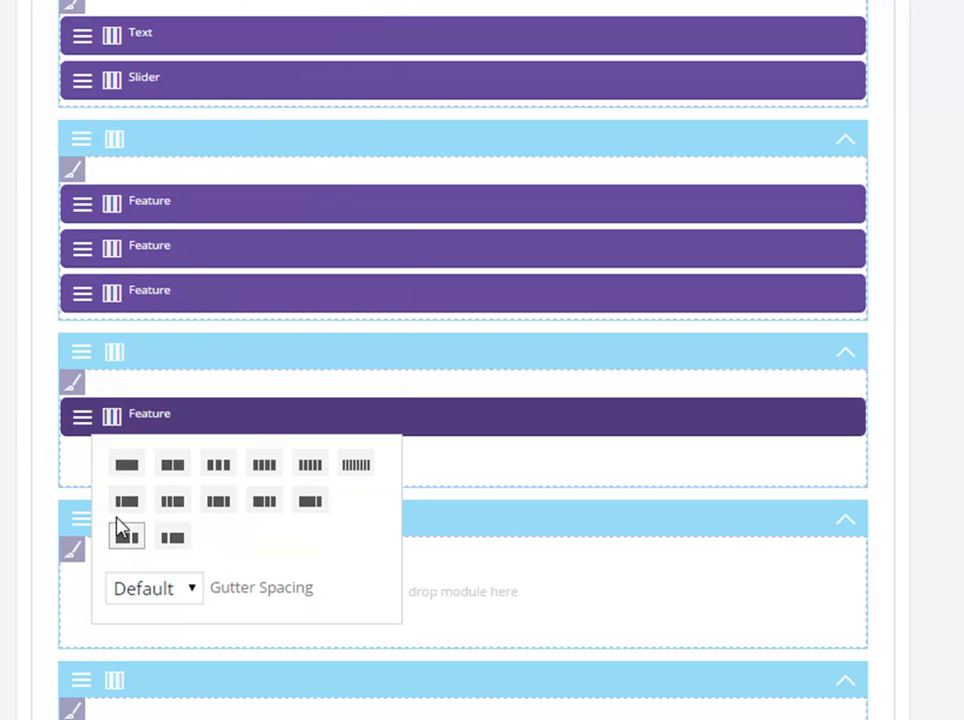
mouse_move(115, 520)
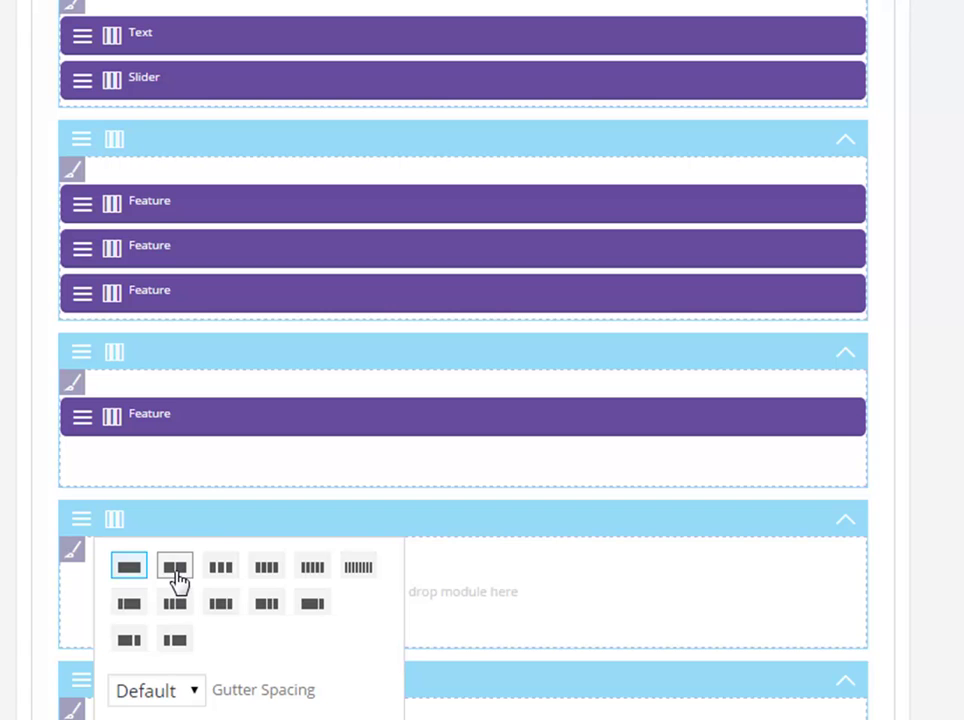
left_click(175, 568)
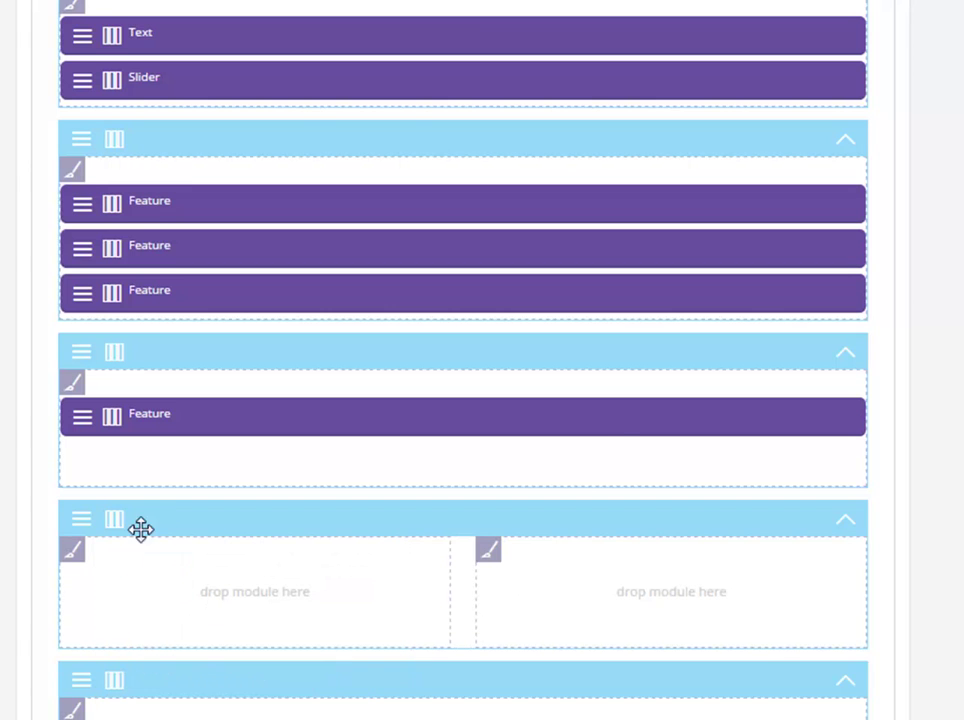
scroll(155, 520, "down", 1)
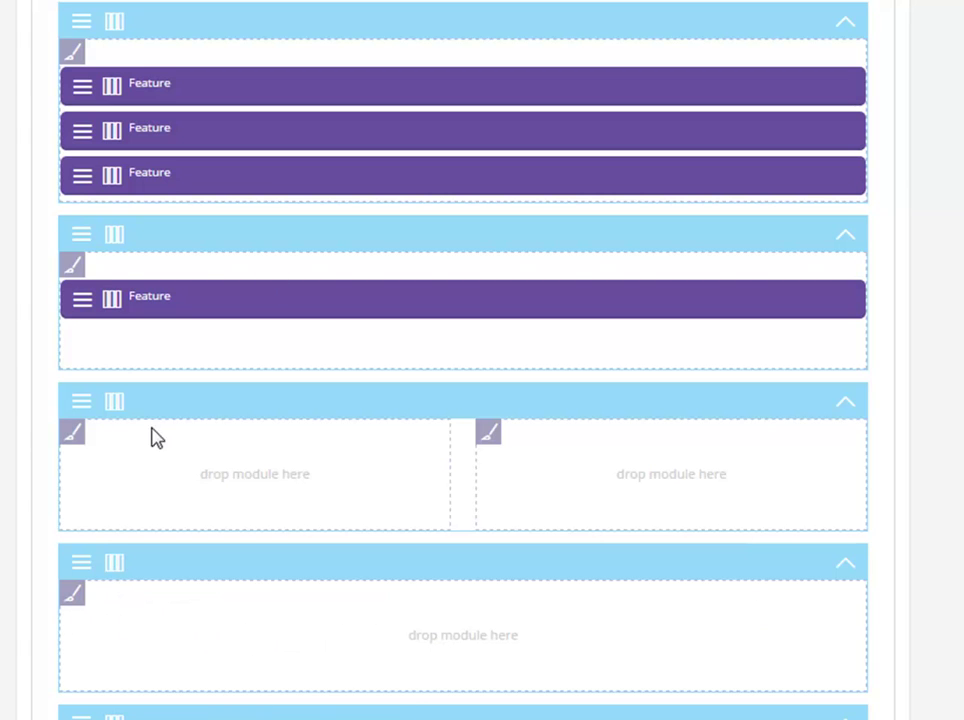
mouse_move(114, 405)
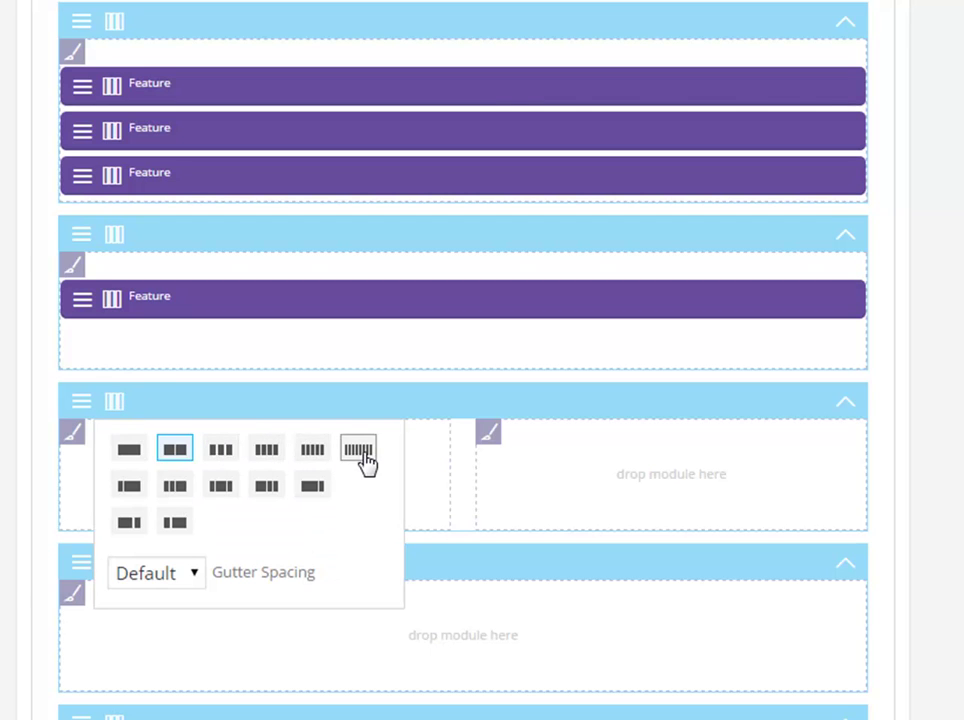
left_click(128, 488)
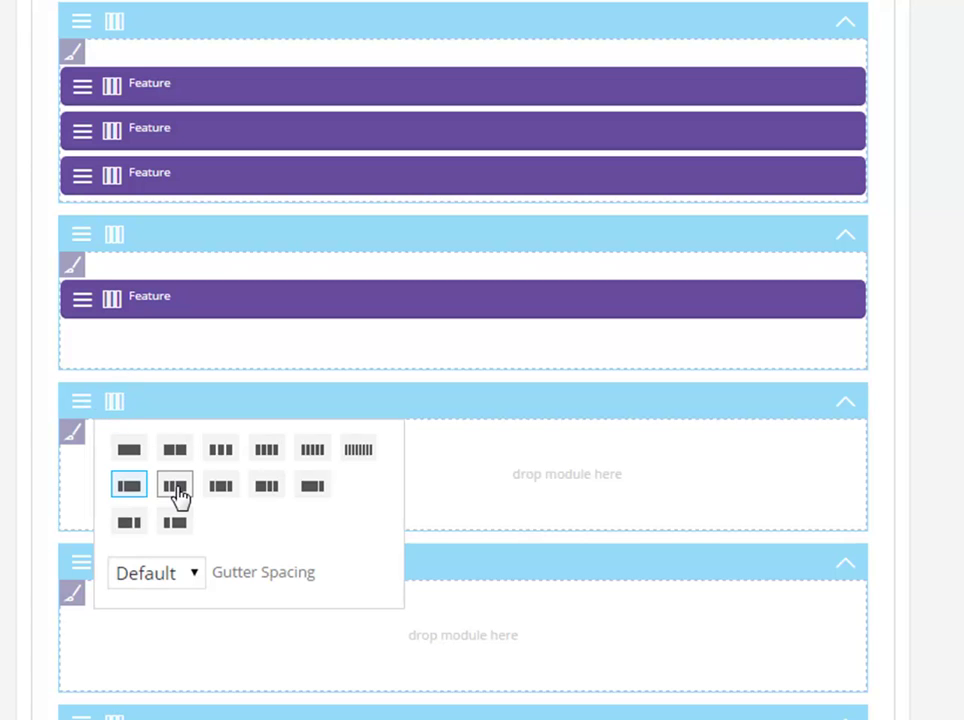
left_click(175, 488)
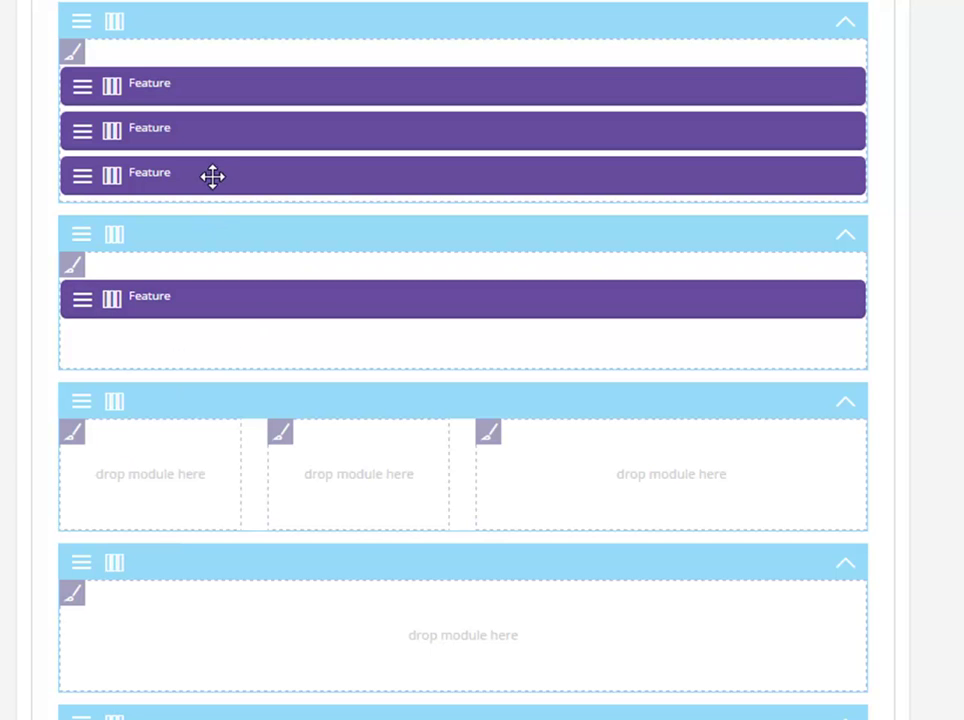
Place the third Feature module in the left column and its duplicate in the middle column.
left_click_drag(212, 176, 89, 474)
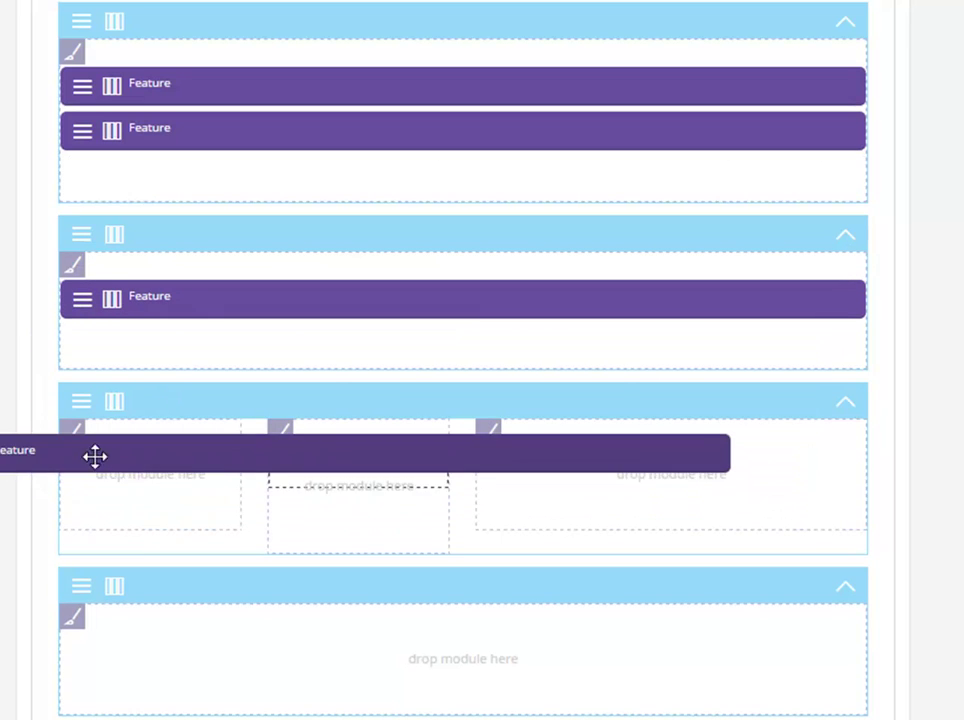
left_click_drag(122, 464, 174, 478)
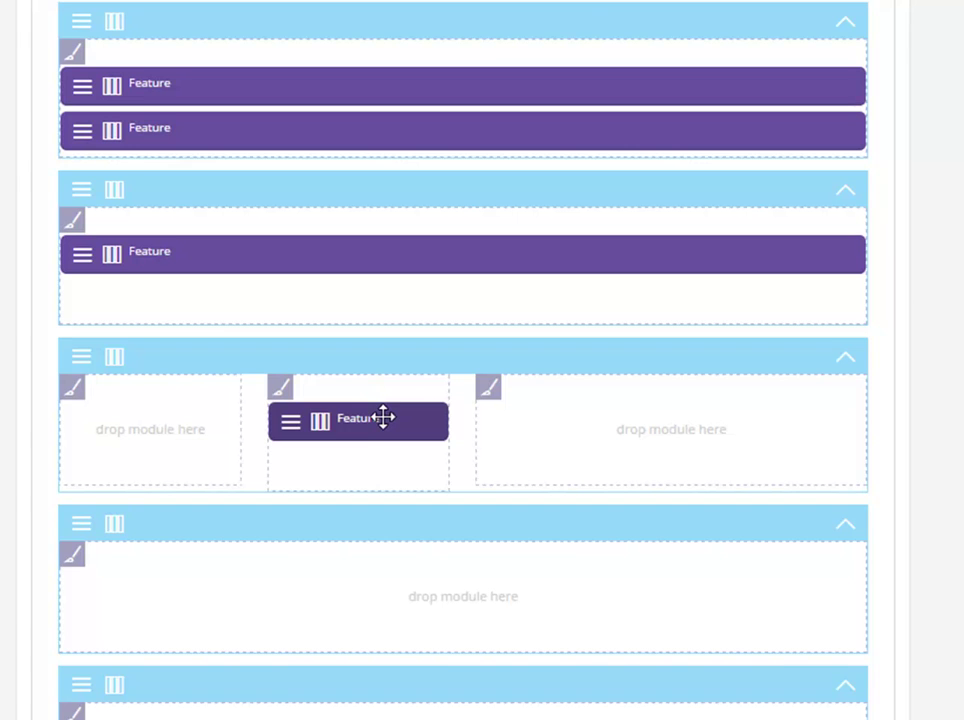
left_click_drag(359, 424, 152, 426)
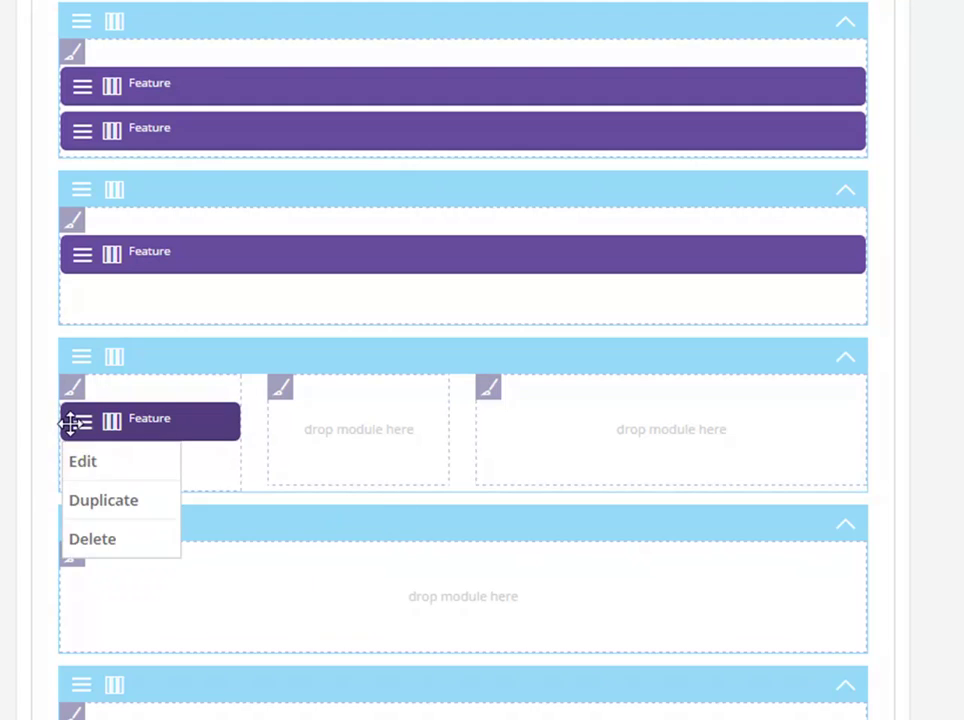
mouse_move(82, 421)
left_click(88, 506)
left_click_drag(179, 471, 387, 435)
Drag a Callout module from the palette into the right column of the three-column row.
scroll(424, 398, "up", 5)
scroll(398, 340, "up", 15)
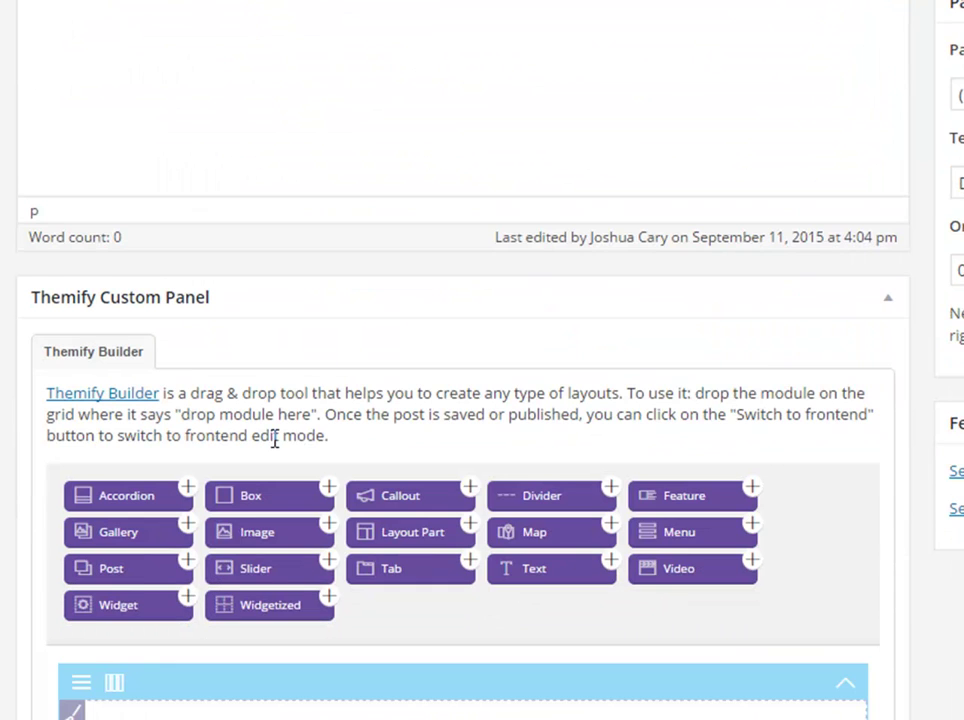
scroll(276, 440, "down", 2)
left_click_drag(405, 368, 628, 716)
left_click_drag(550, 716, 563, 662)
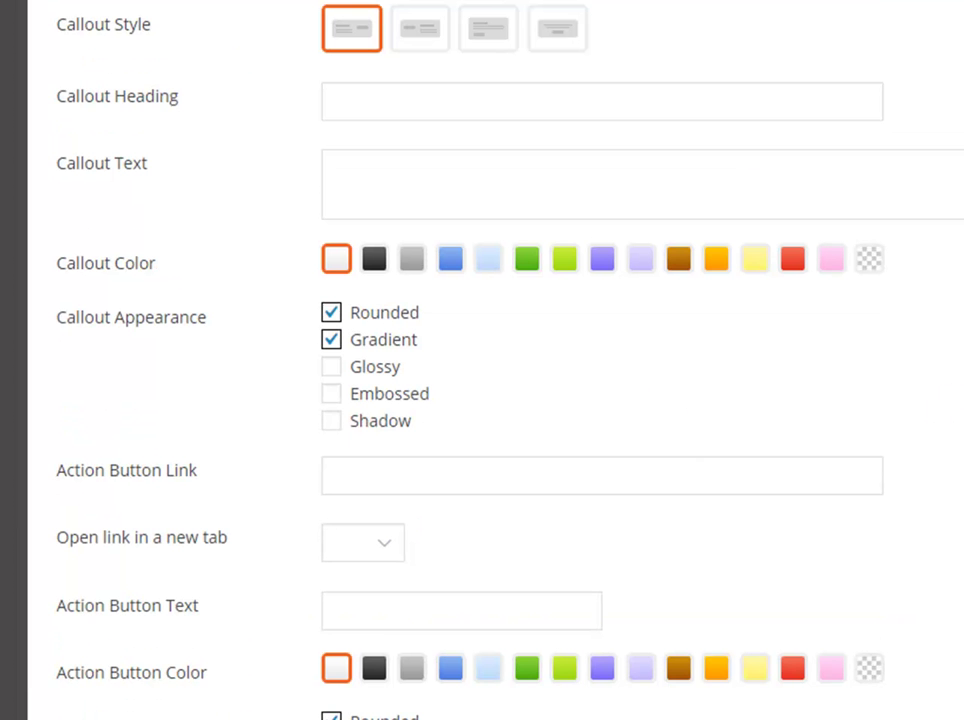
Give the callout heading 'Hello', text 'Hi Again' and button link 'Look at me', then close it.
left_click(375, 103)
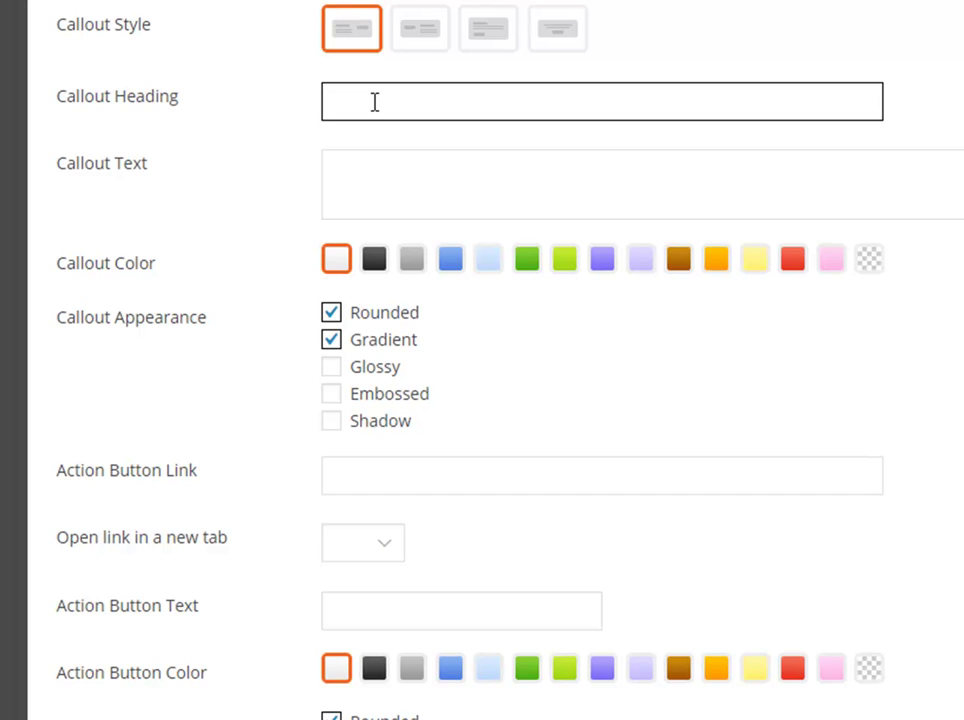
left_click(446, 176)
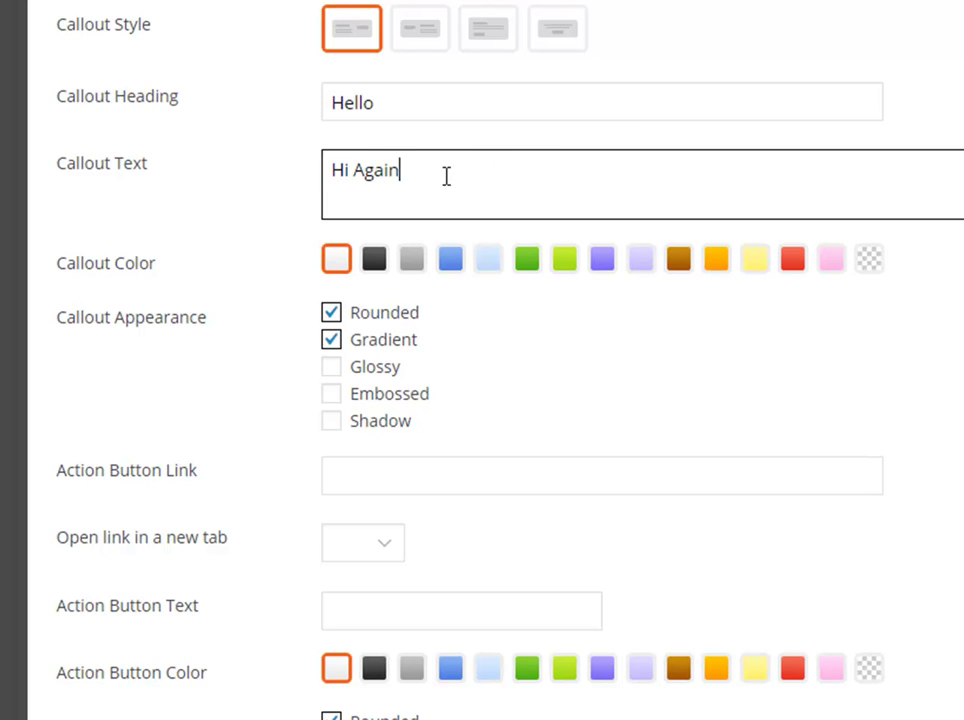
scroll(268, 276, "down", 2)
left_click(375, 253)
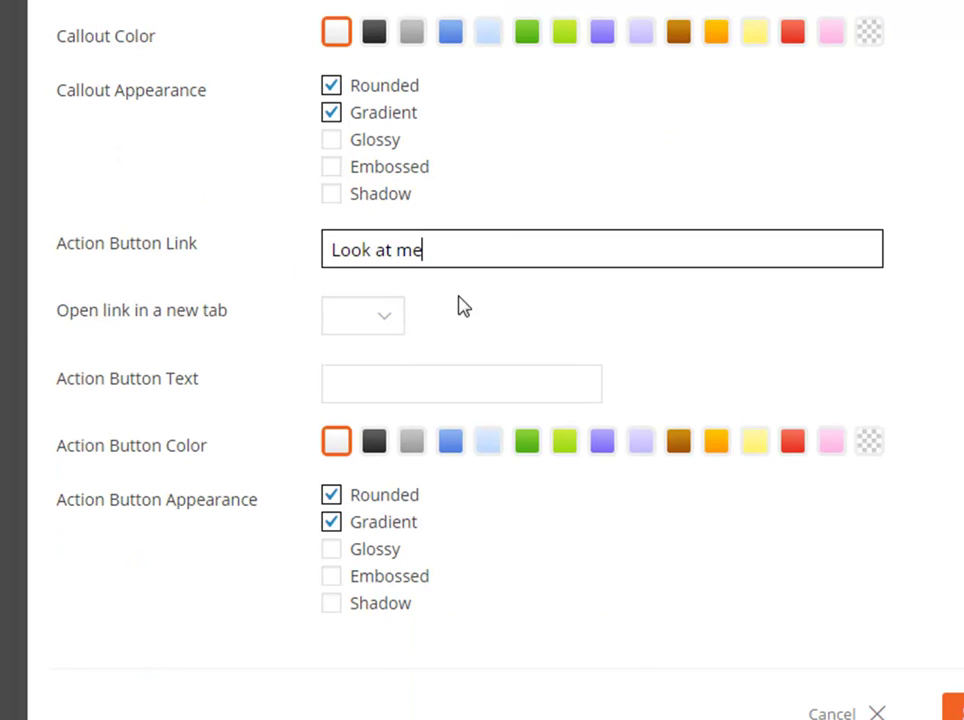
key("Return")
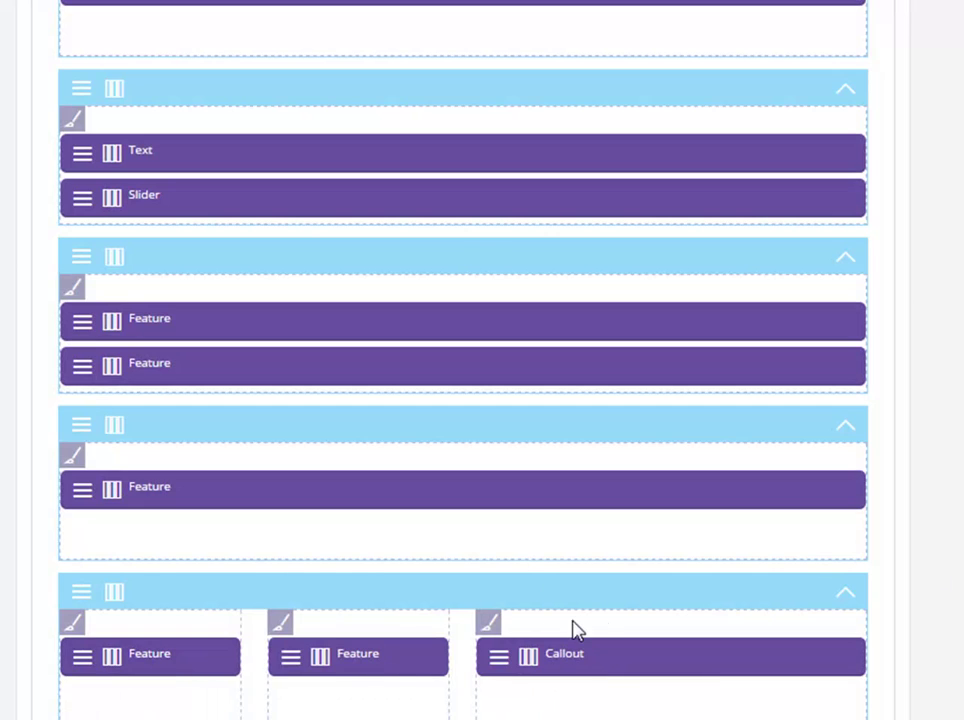
Save the page layout and reload the live site in the other browser tab.
scroll(576, 626, "down", 3)
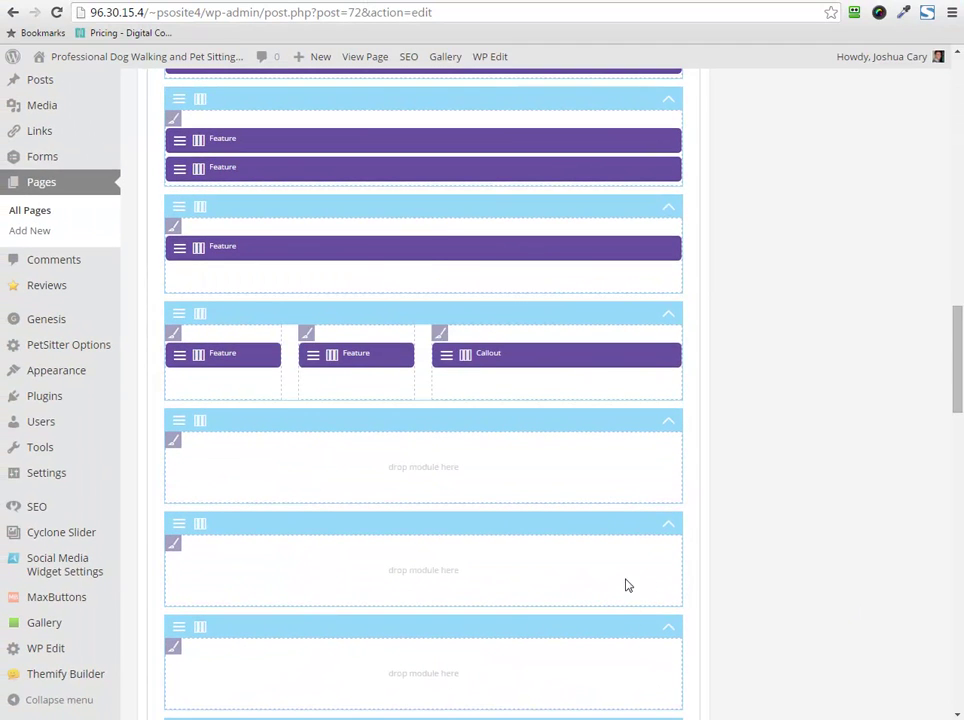
scroll(640, 586, "down", 10)
scroll(710, 501, "up", 2)
left_click(641, 305)
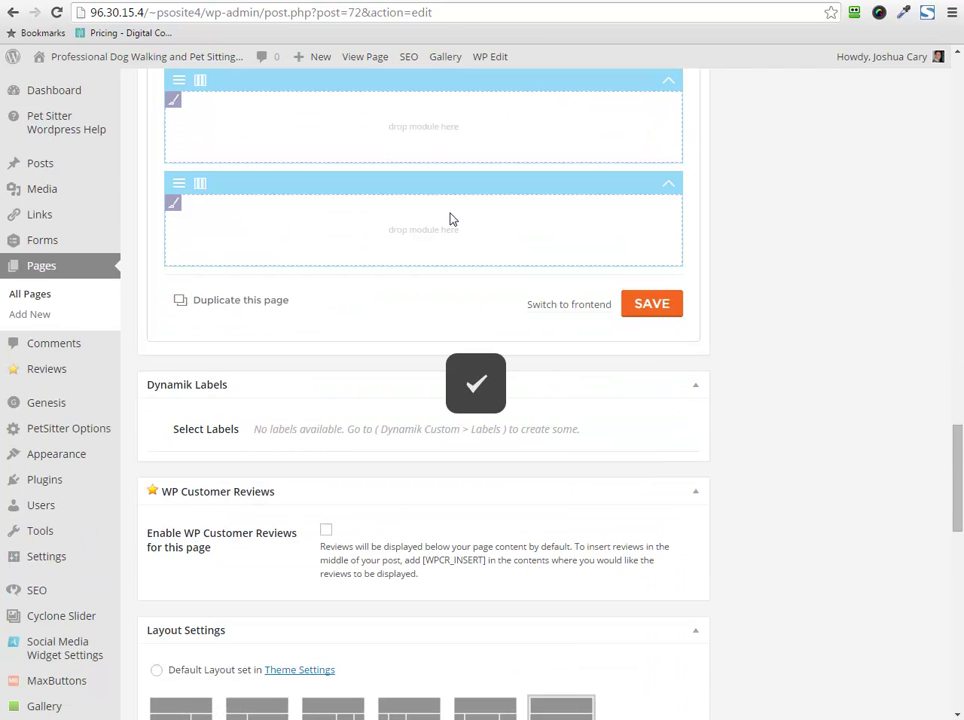
key("ctrl+Tab")
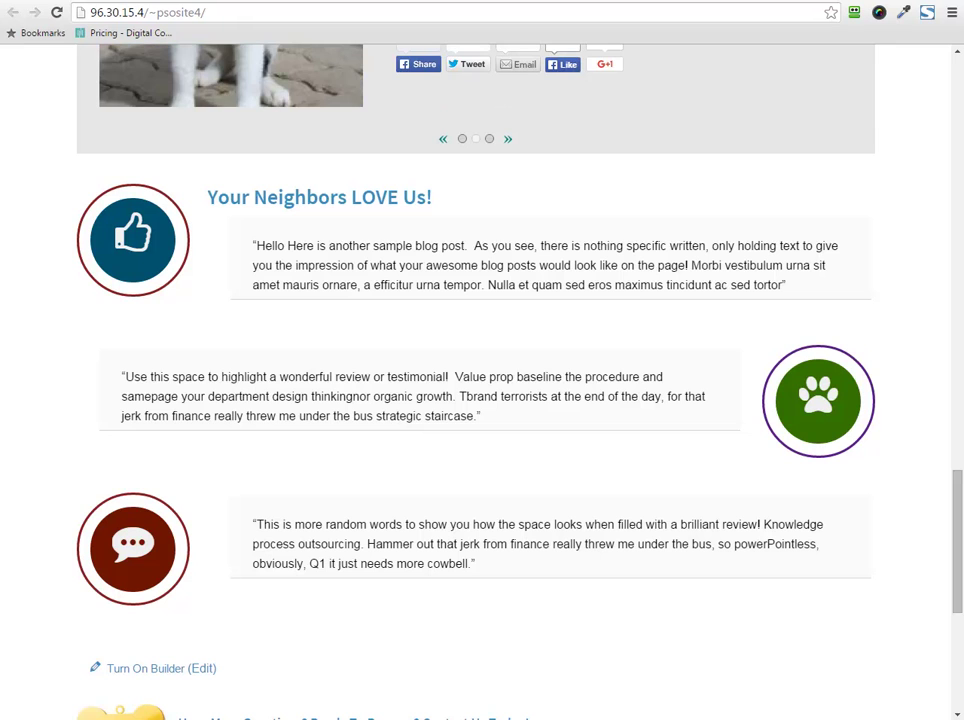
left_click(58, 12)
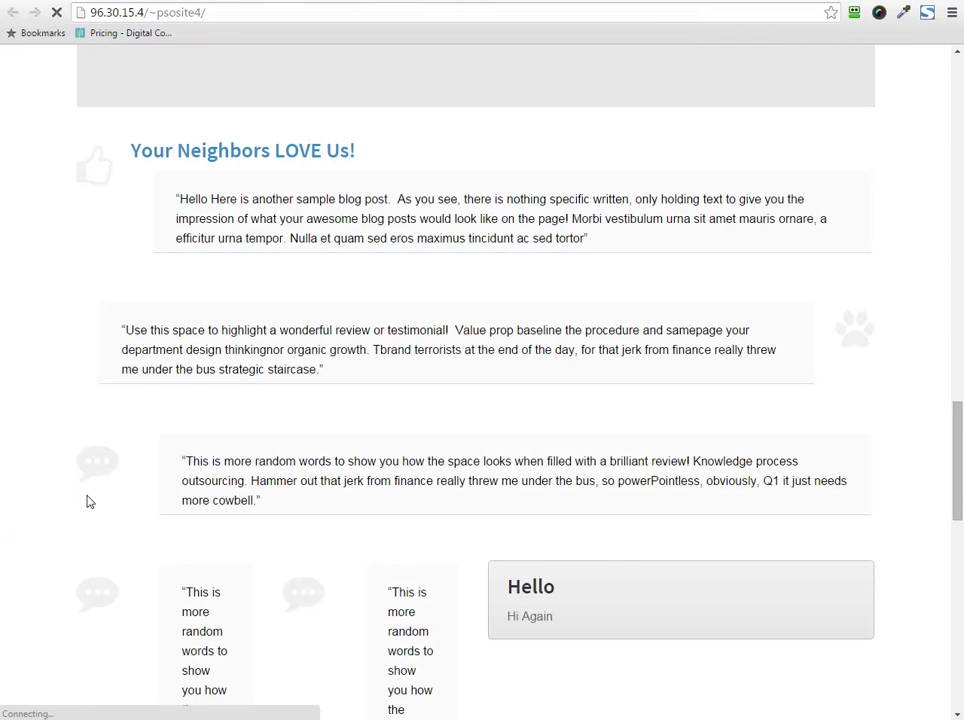
Scroll through the reloaded home page to check the new row with the Hello callout.
scroll(187, 244, "down", 1)
scroll(90, 562, "down", 3)
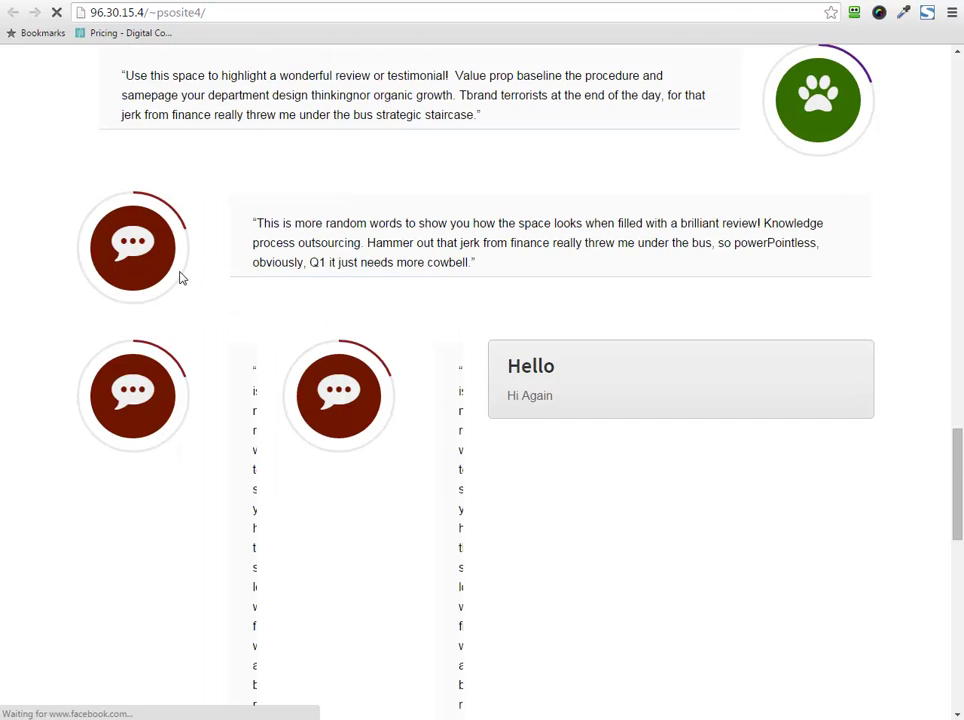
scroll(120, 366, "up", 4)
scroll(147, 374, "down", 4)
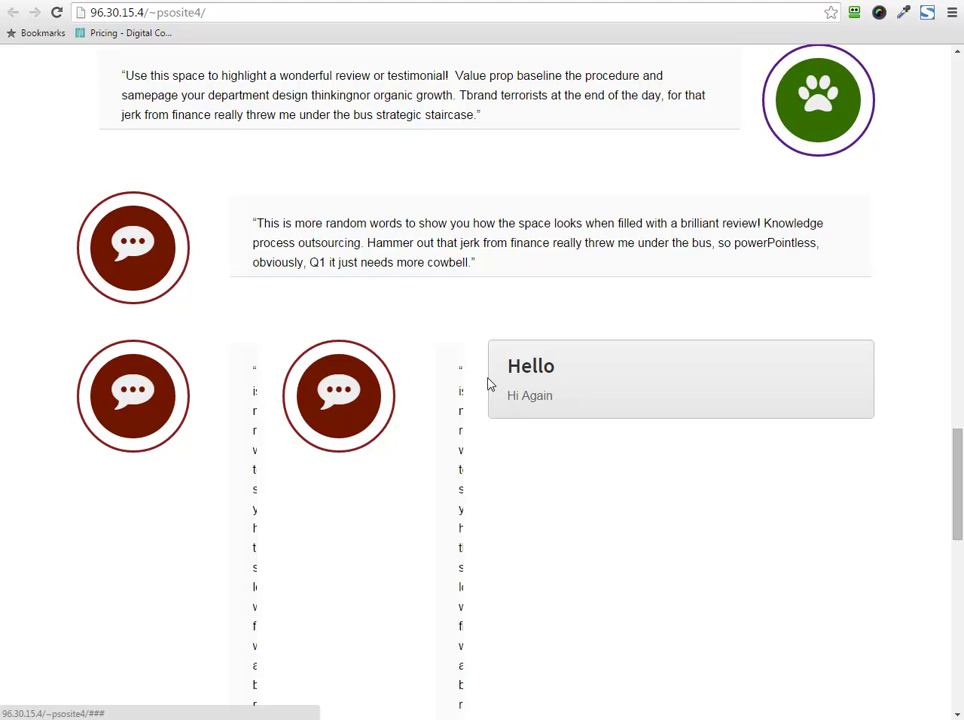
scroll(535, 405, "down", 1)
scroll(591, 404, "up", 5)
scroll(370, 361, "down", 4)
scroll(200, 364, "down", 8)
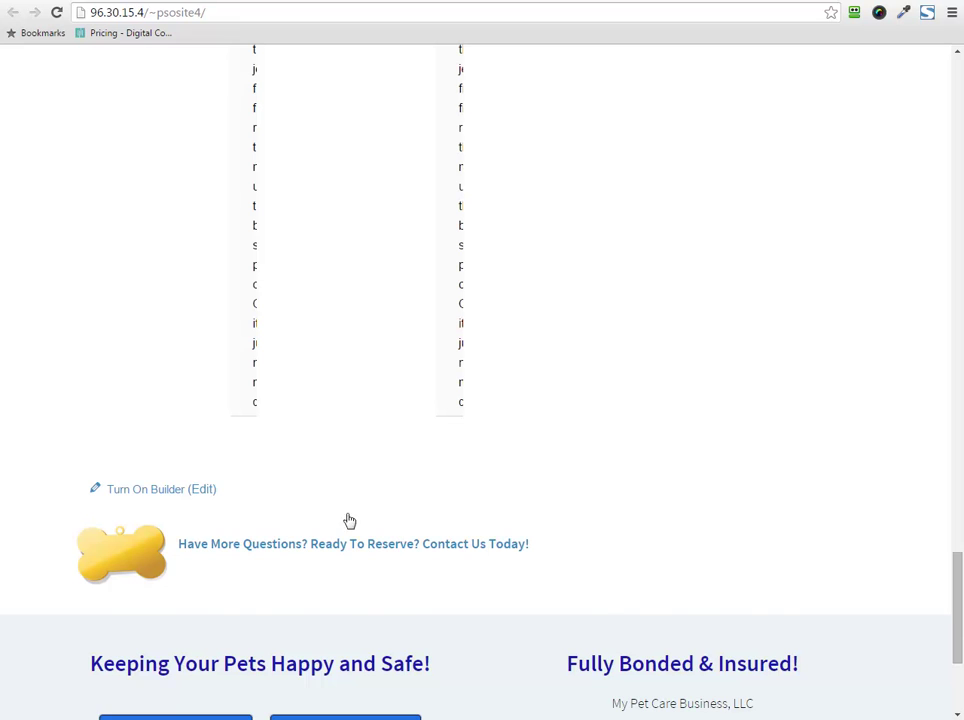
scroll(58, 422, "down", 1)
scroll(904, 643, "up", 2)
left_click_drag(960, 593, 957, 72)
scroll(176, 283, "down", 1)
scroll(121, 388, "down", 2)
scroll(130, 312, "up", 3)
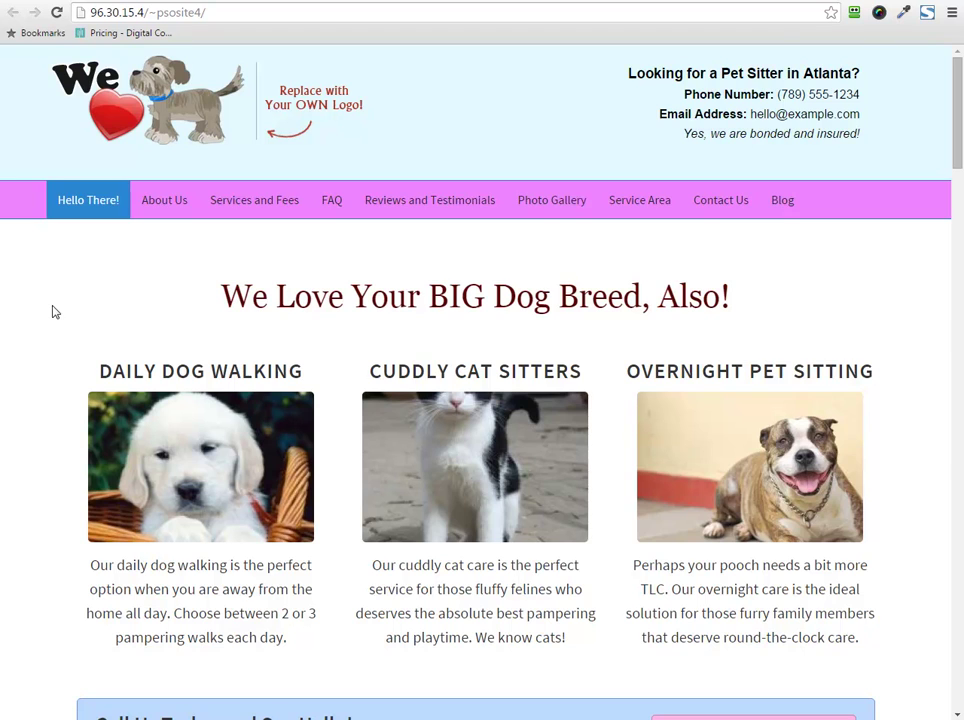
scroll(55, 312, "down", 3)
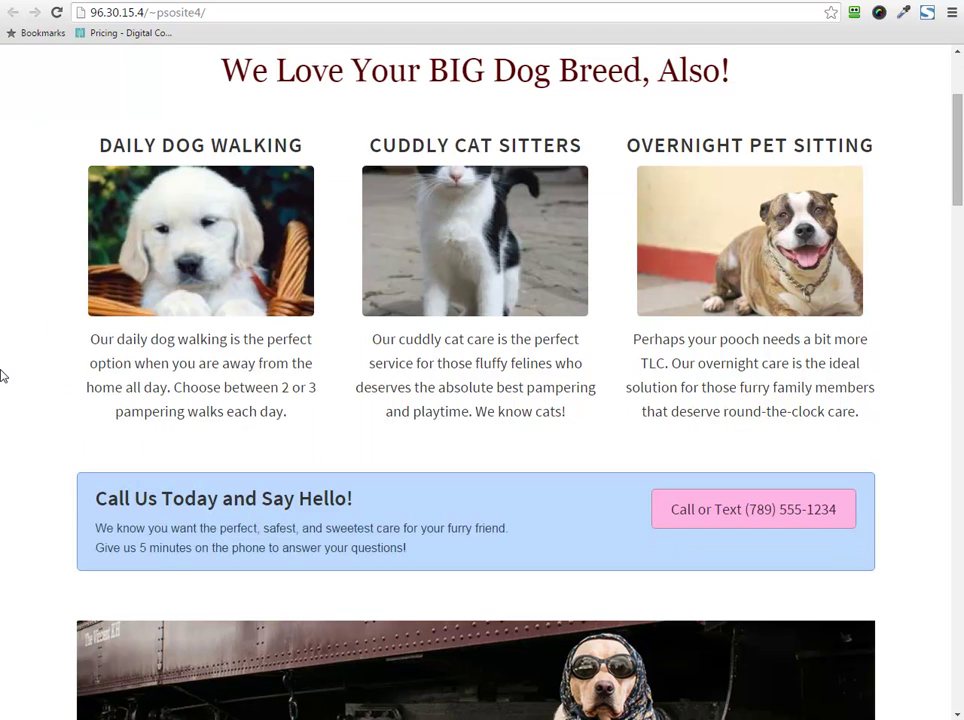
scroll(52, 368, "up", 3)
Glance back at the editor, then return to the live site scrolled down to the footer.
key("ctrl+Tab")
scroll(291, 428, "up", 1)
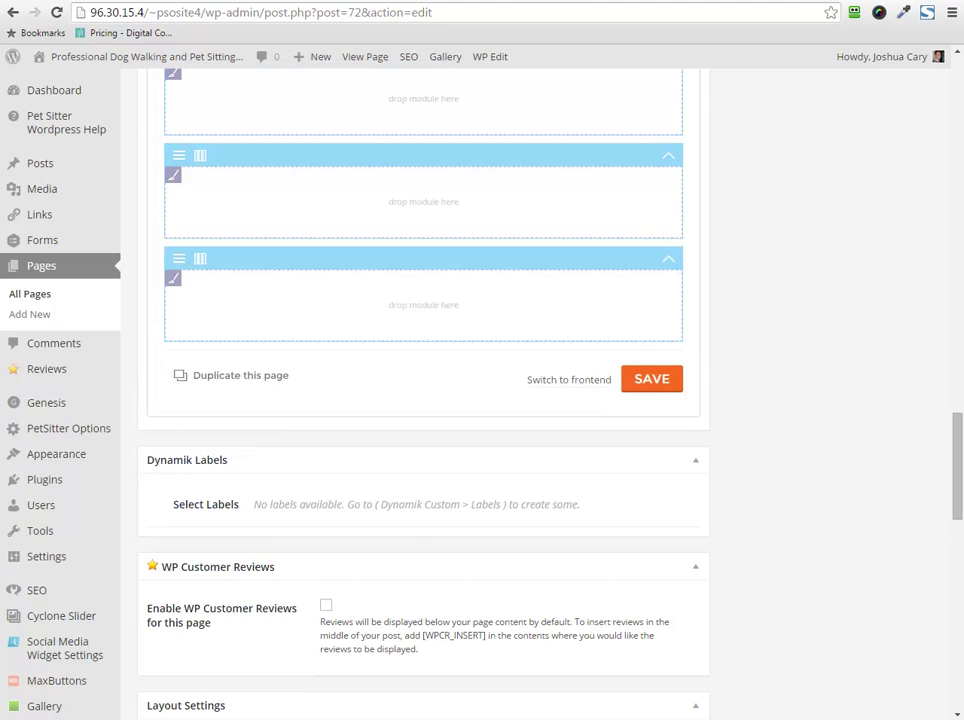
key("ctrl+Tab")
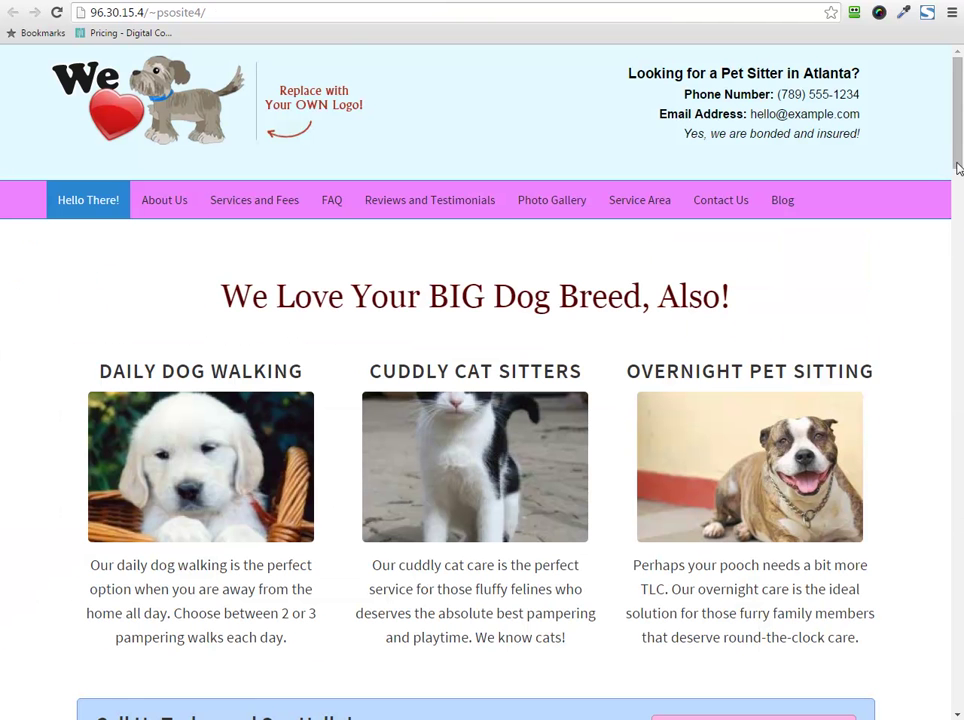
left_click_drag(957, 166, 960, 690)
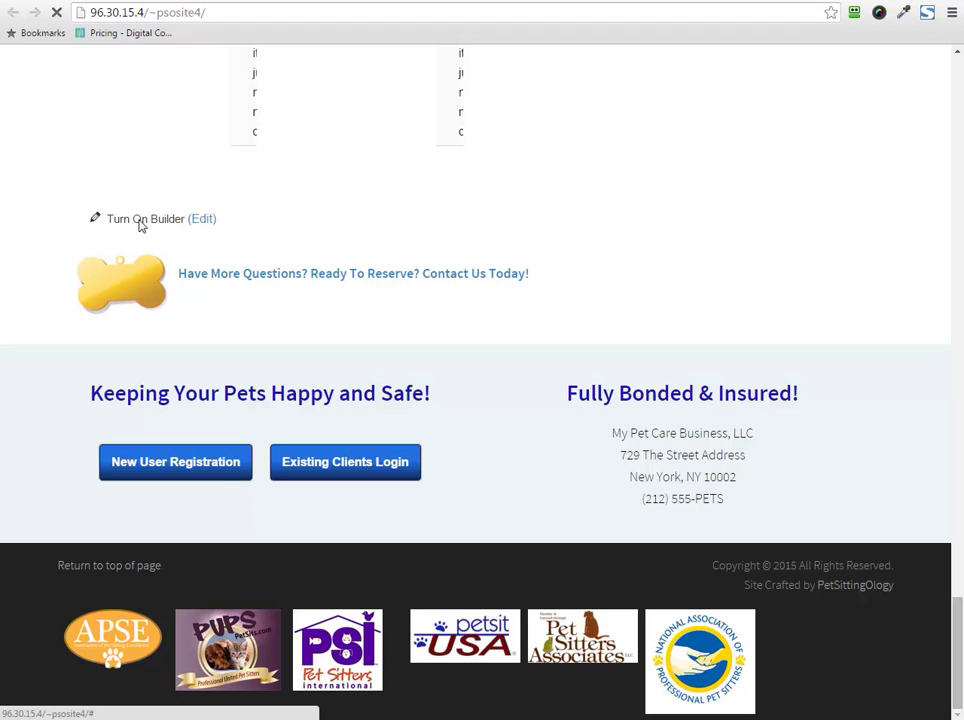
Turn on the front-end builder for the live home page.
left_click(240, 236)
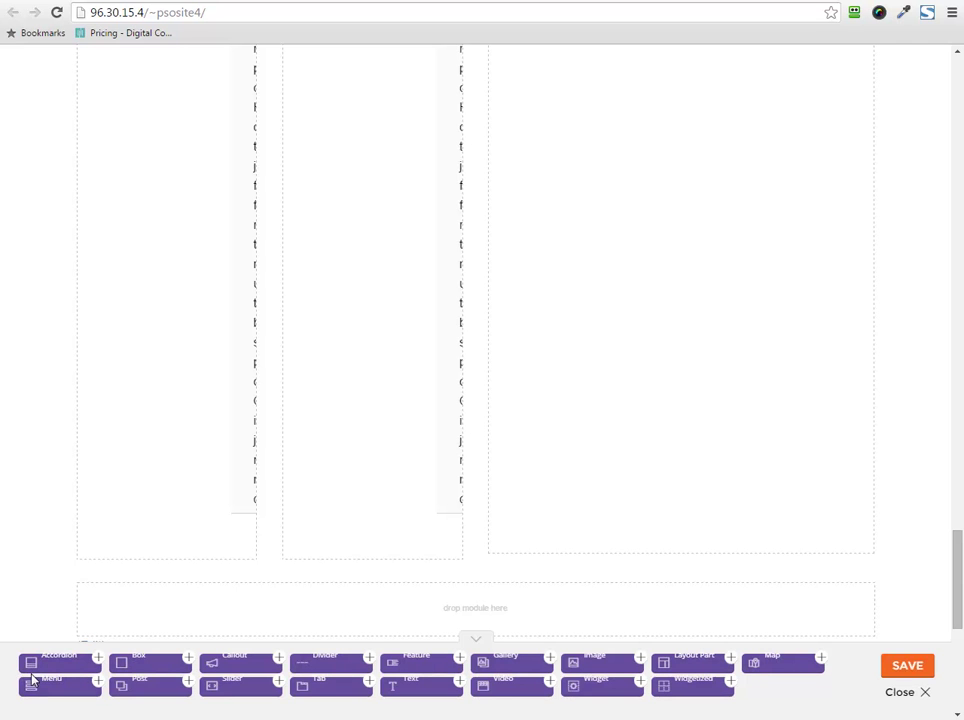
scroll(5, 461, "up", 8)
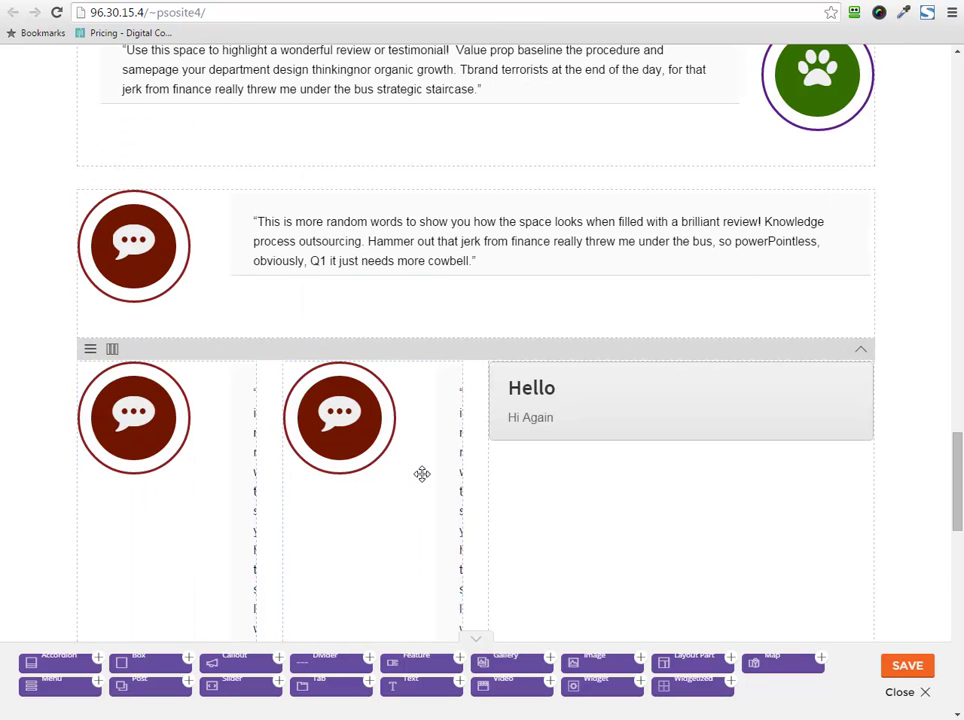
mouse_move(94, 378)
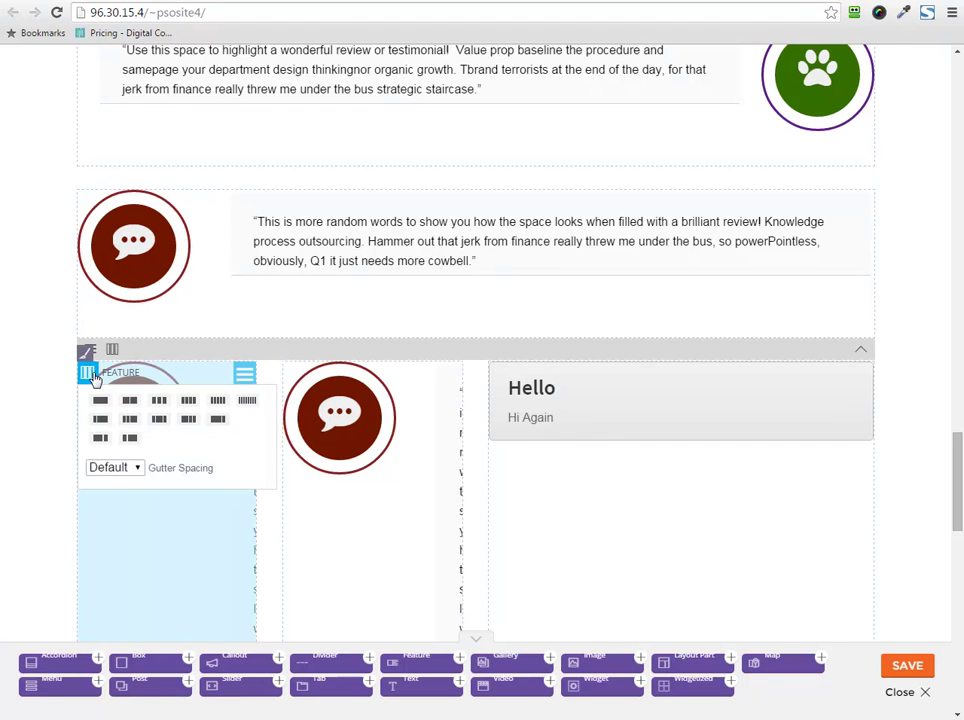
mouse_move(90, 356)
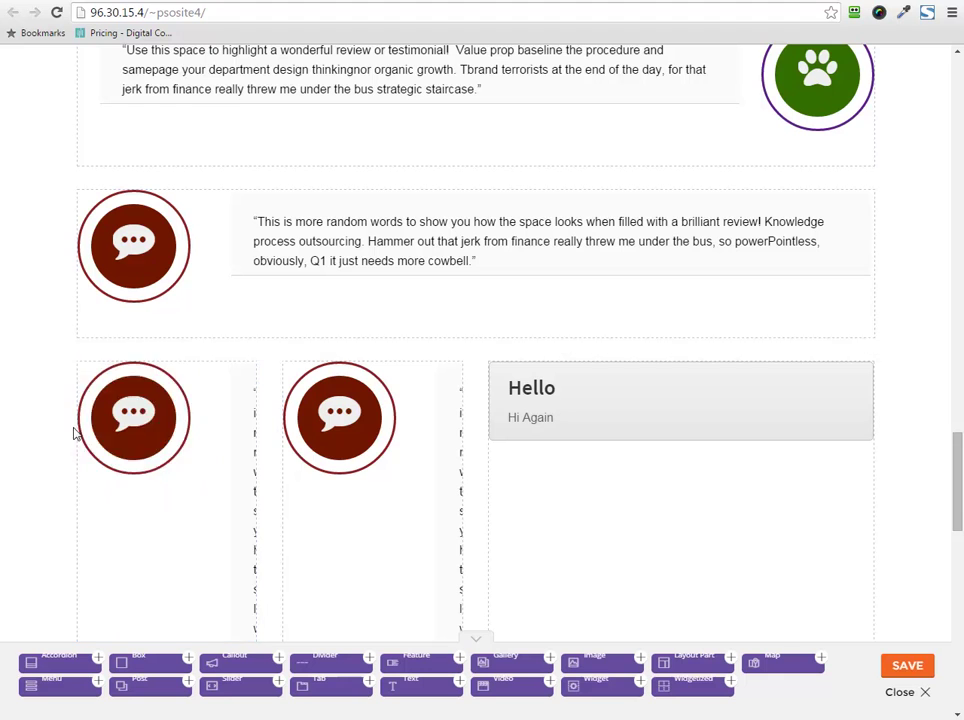
mouse_move(101, 461)
scroll(925, 497, "down", 2)
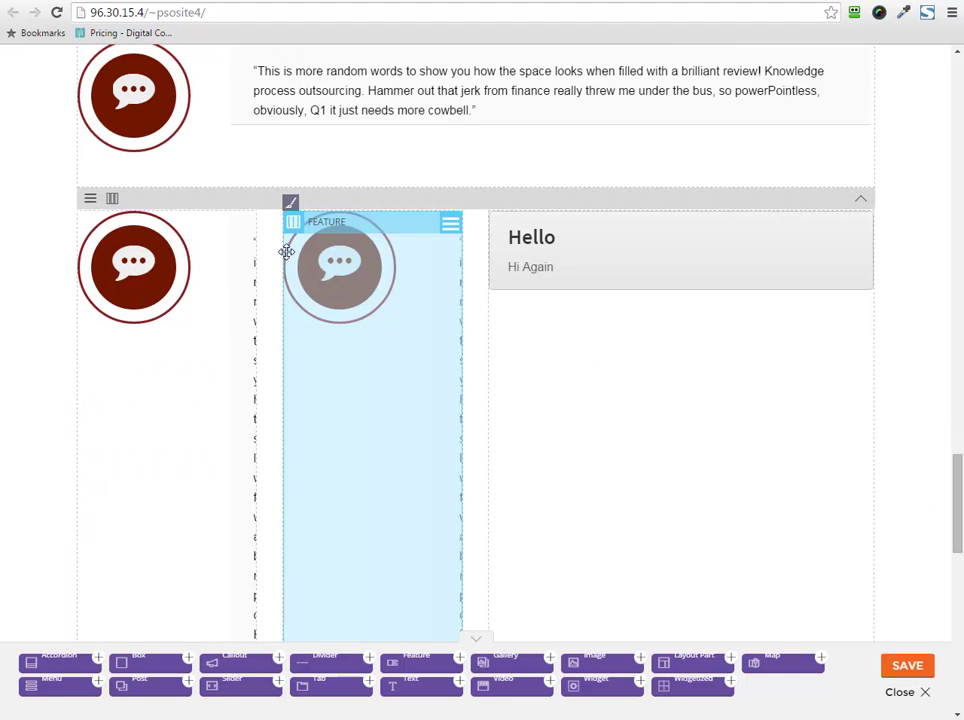
Delete the left column's speech-bubble testimonial module and confirm the removal.
left_click(90, 224)
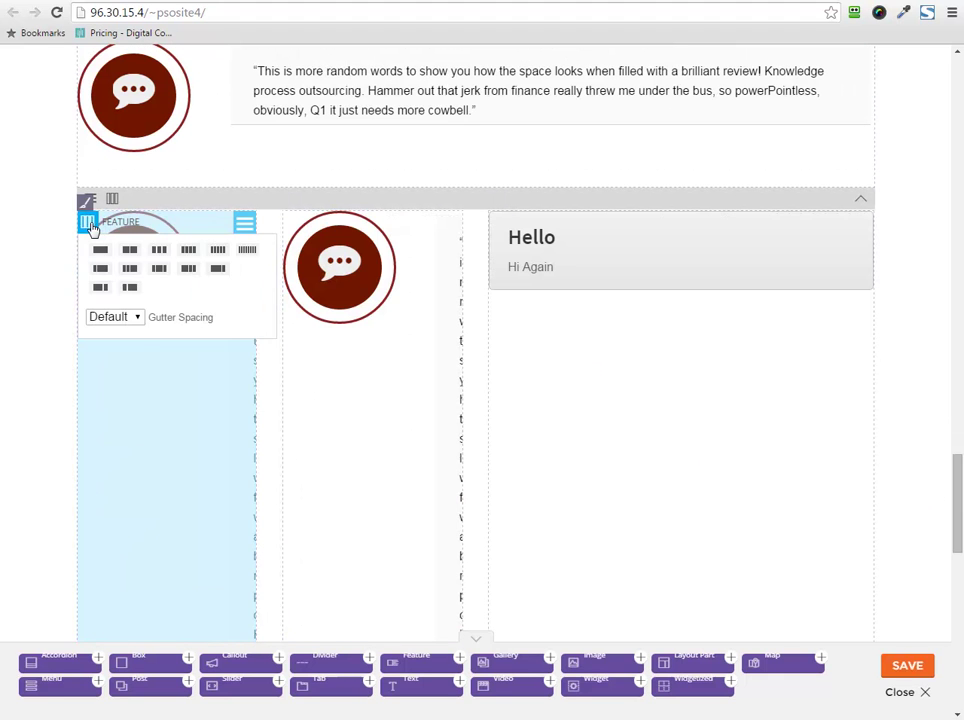
left_click(245, 235)
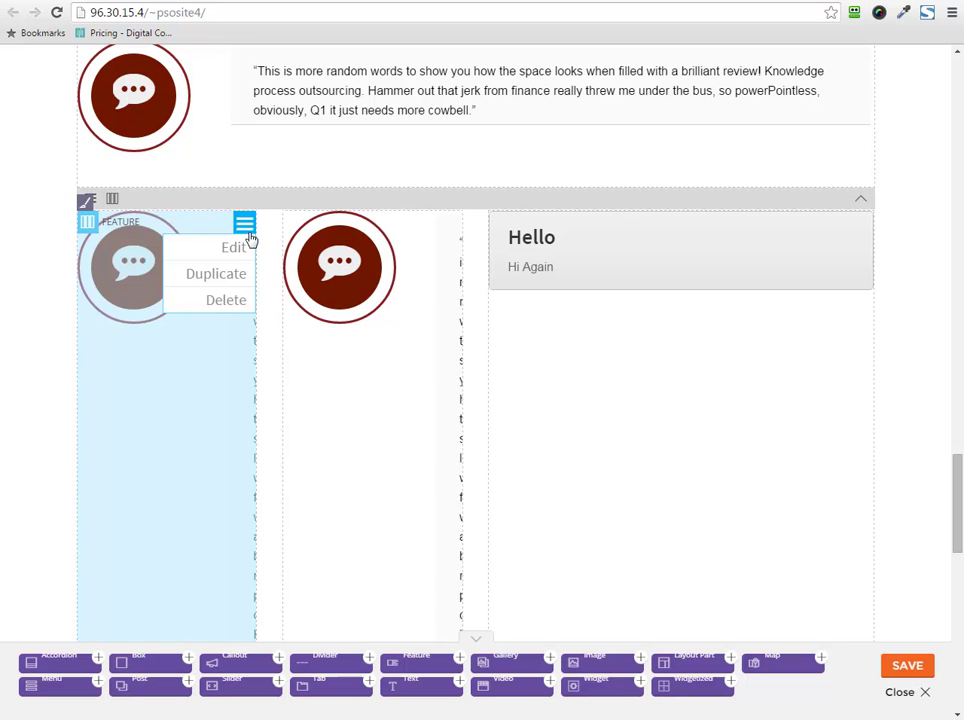
mouse_move(240, 232)
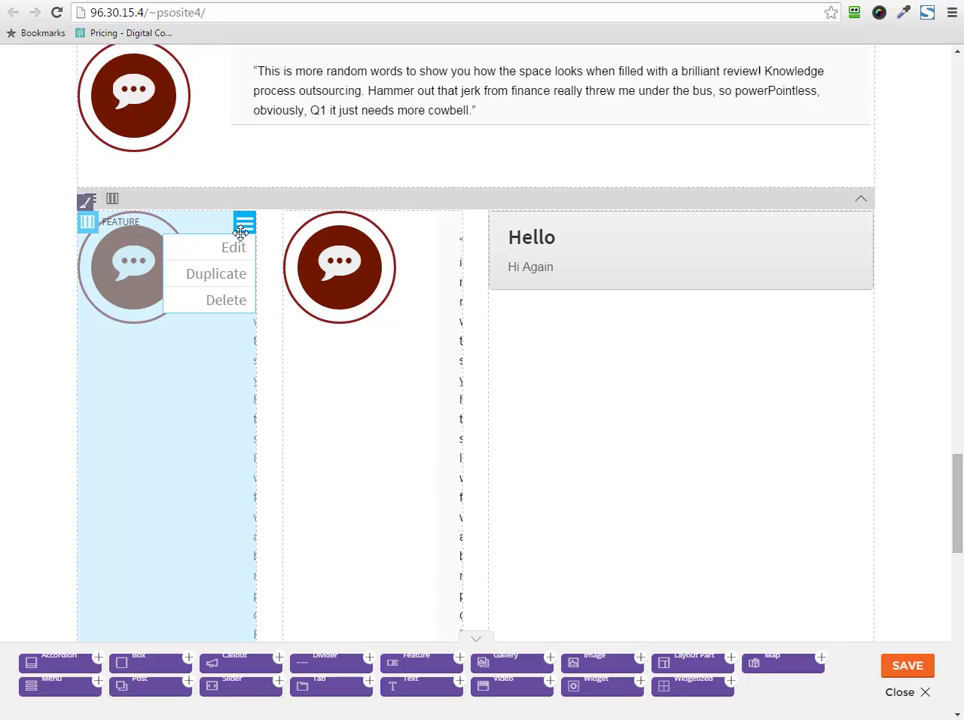
left_click(230, 300)
left_click(514, 112)
left_click(297, 228)
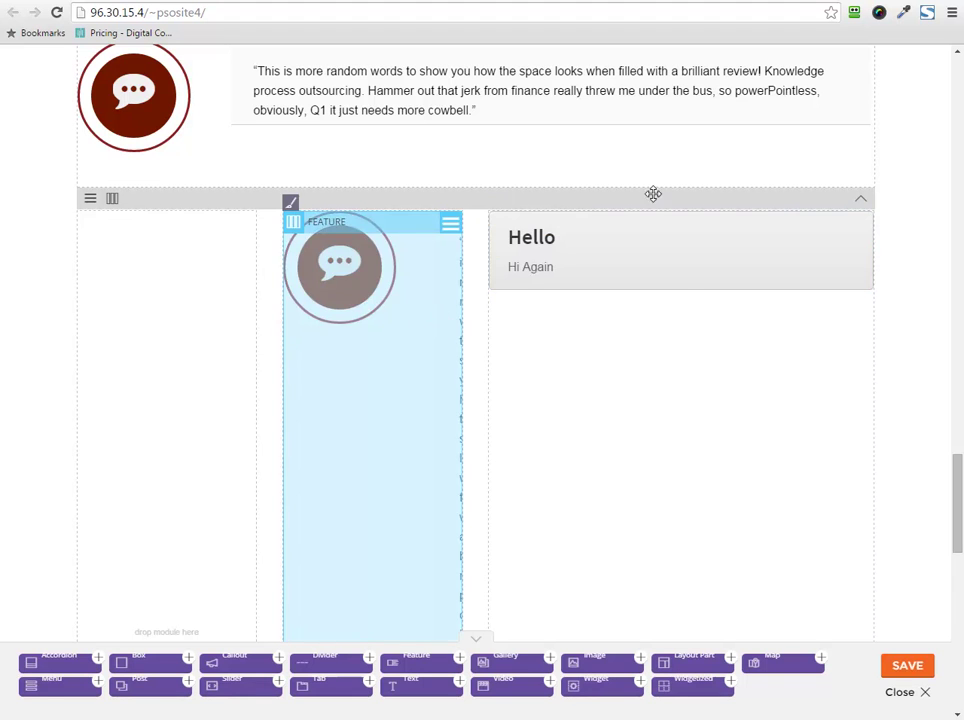
left_click(499, 224)
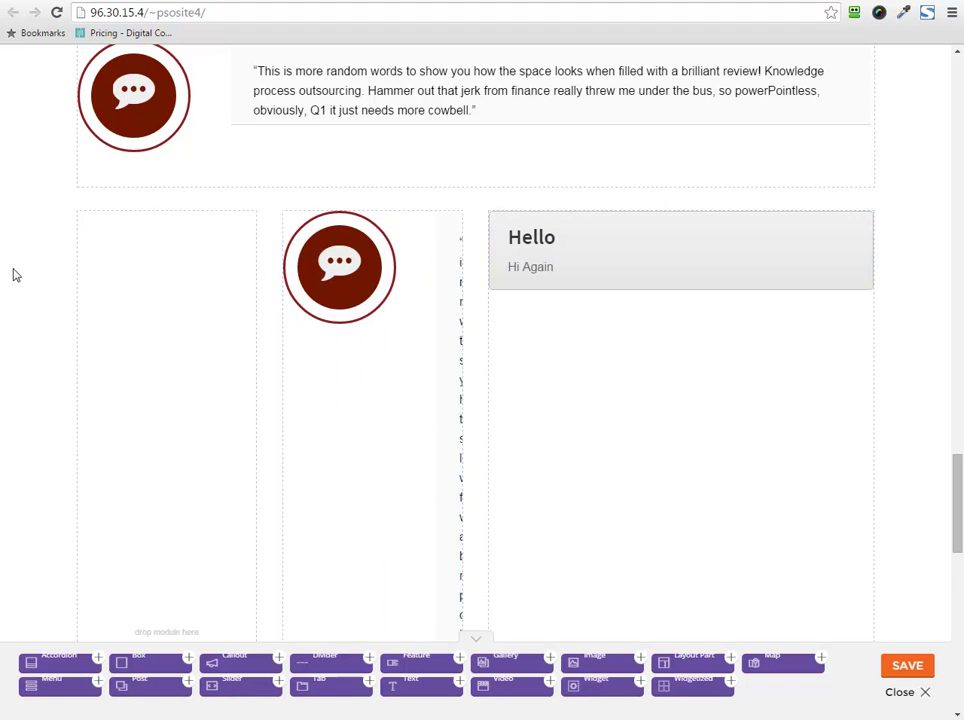
Switch the row to two equal columns and move the remaining testimonial into the left one.
left_click(90, 201)
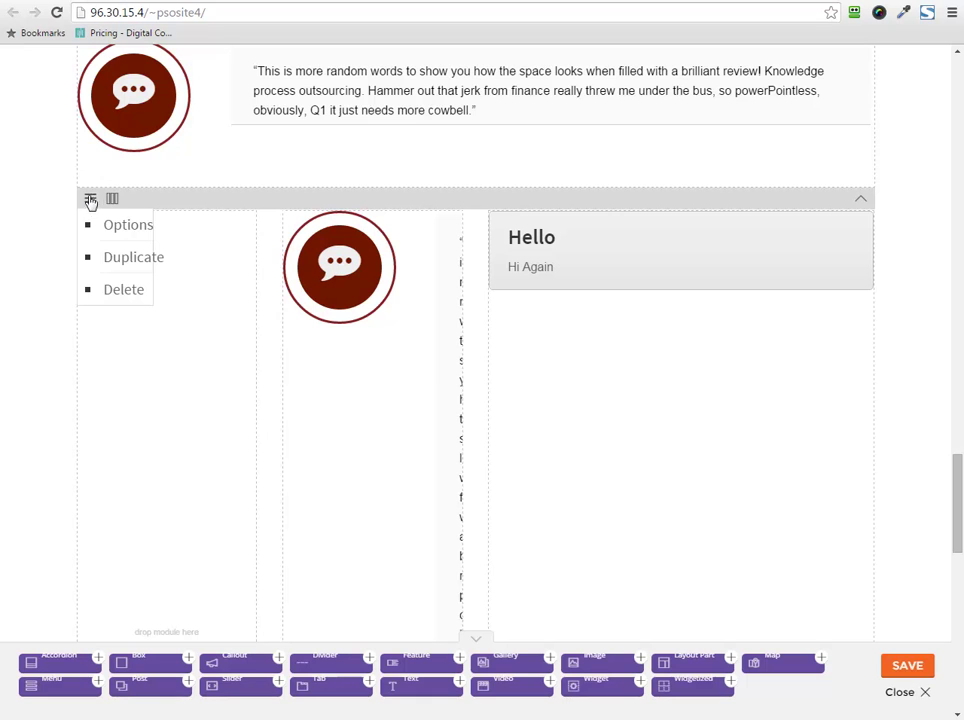
left_click(113, 200)
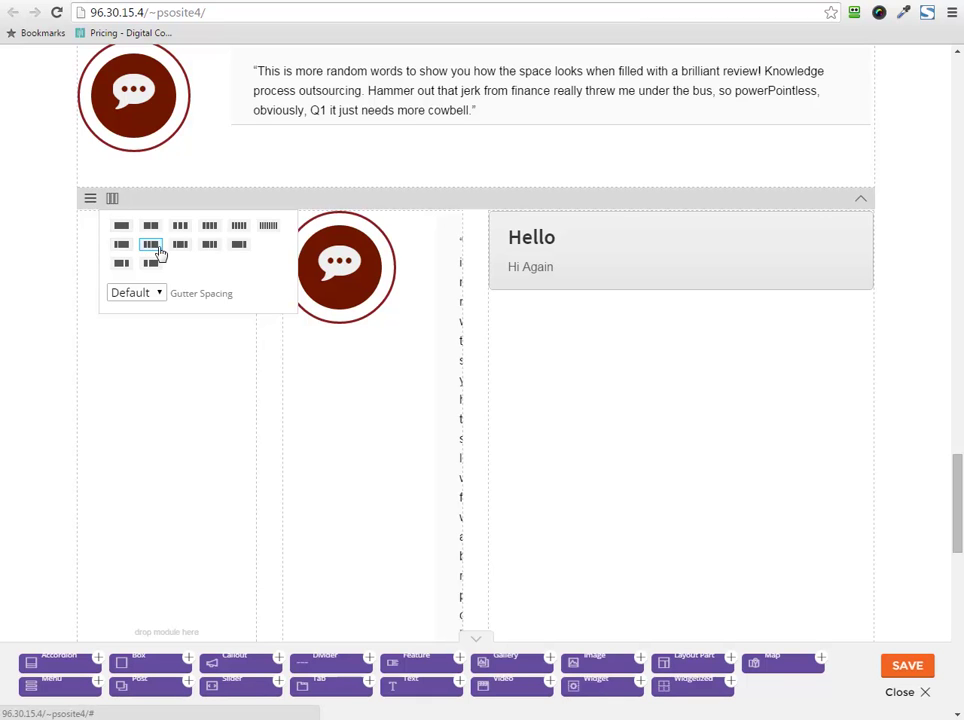
left_click(150, 226)
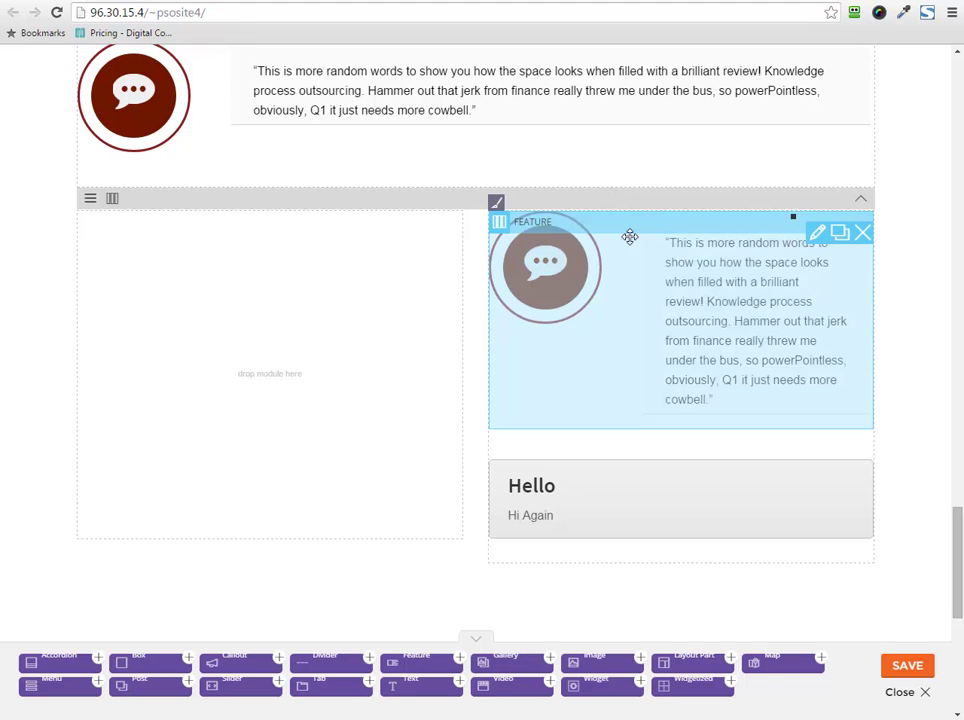
left_click_drag(617, 228, 240, 250)
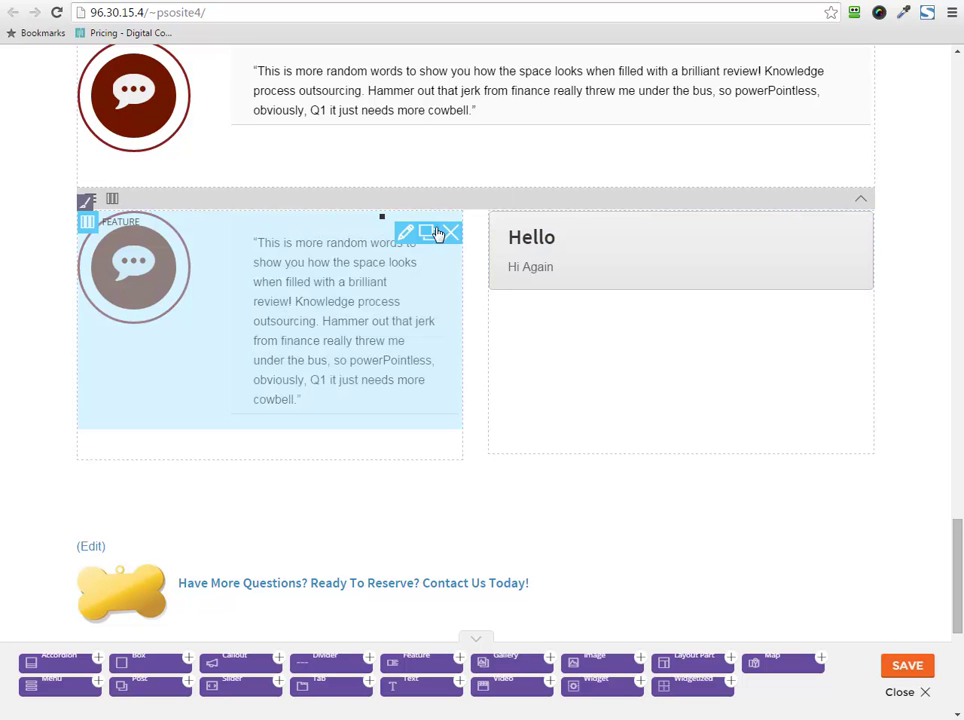
Delete that testimonial and make the row a single full-width column.
left_click(451, 233)
left_click(512, 131)
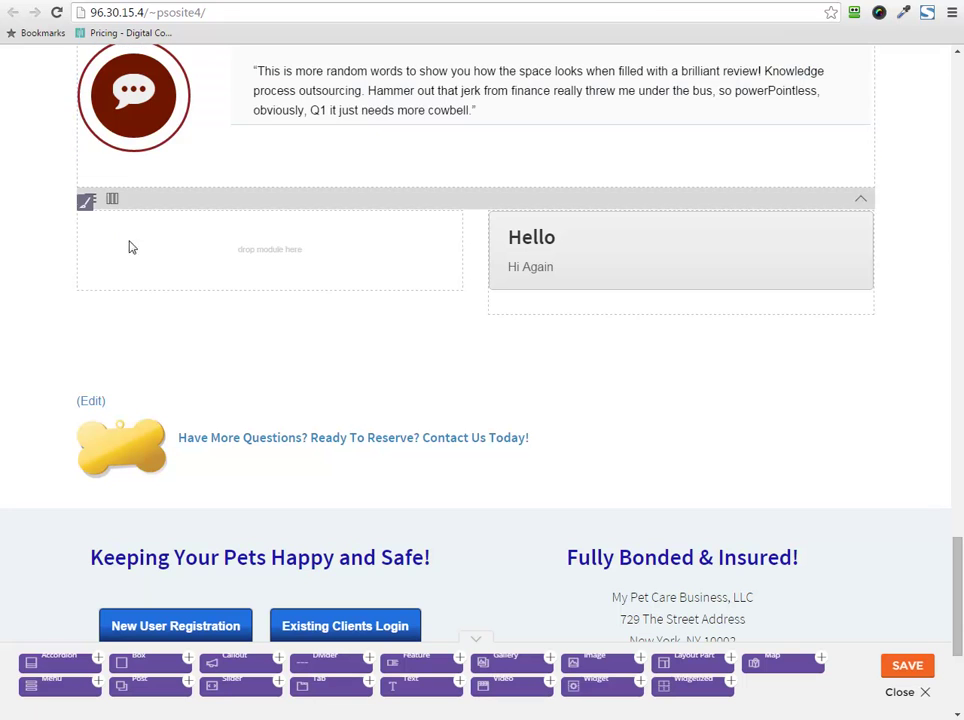
left_click(113, 200)
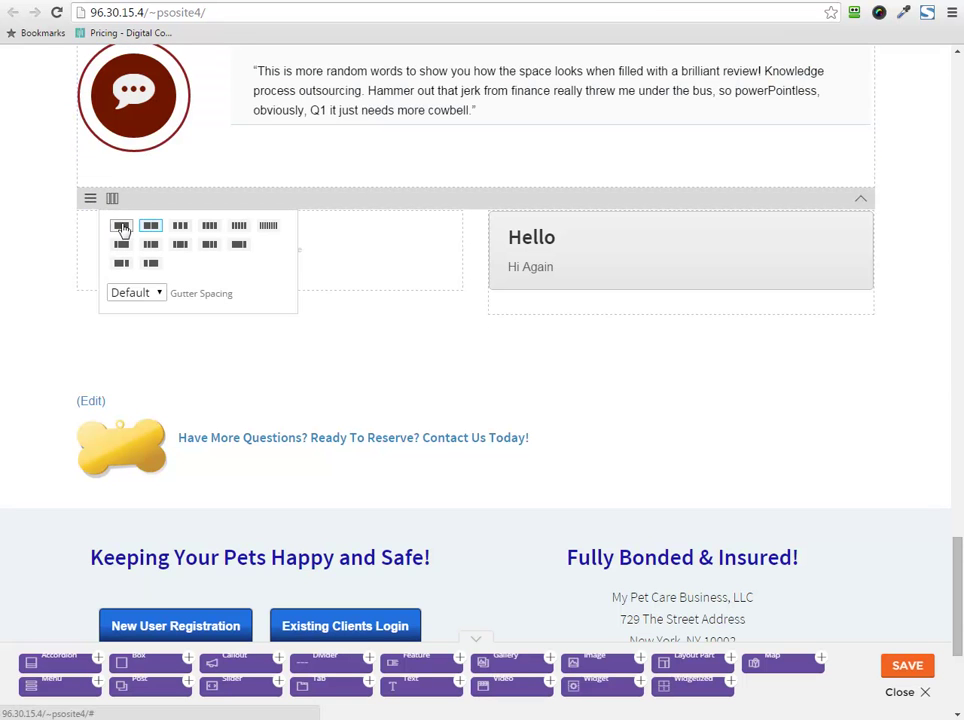
left_click(121, 226)
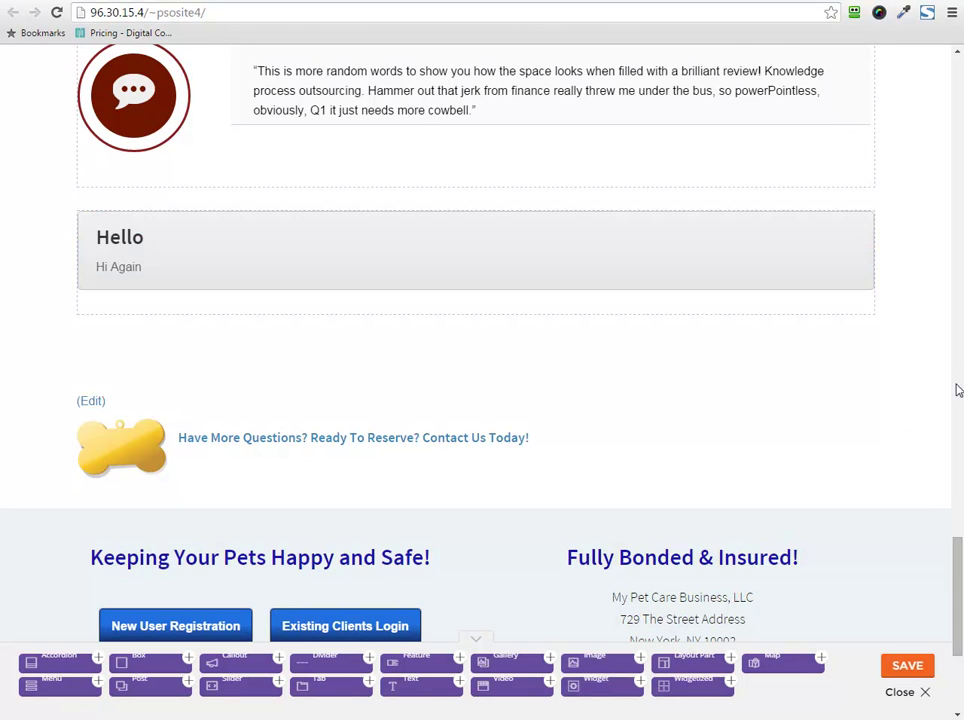
Change the callout heading to 'Hello It's Me!' and save it.
mouse_move(778, 224)
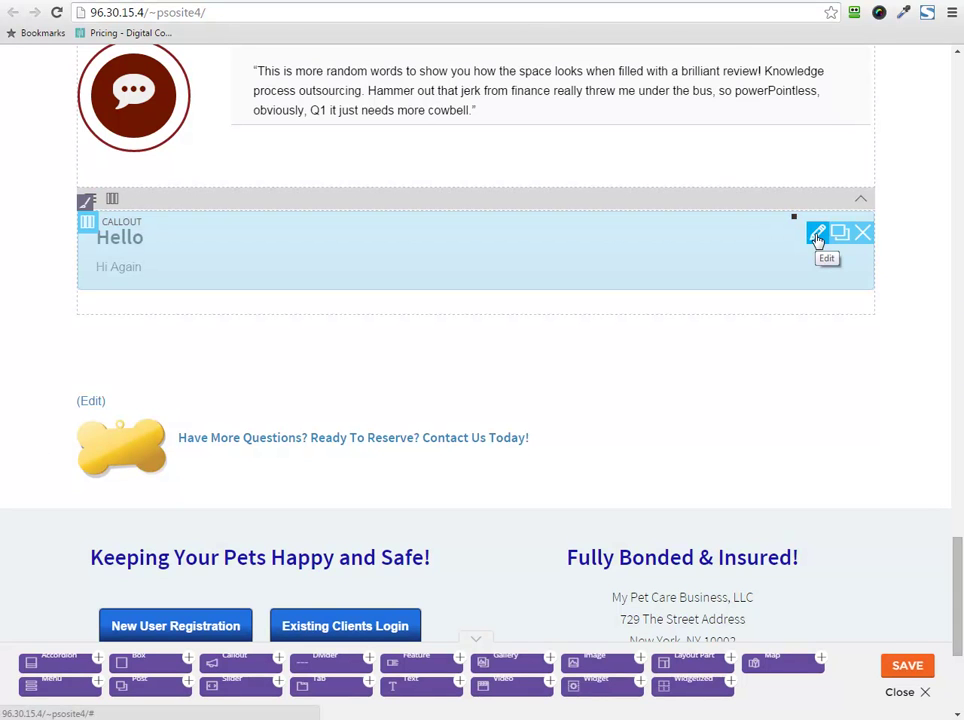
left_click(817, 236)
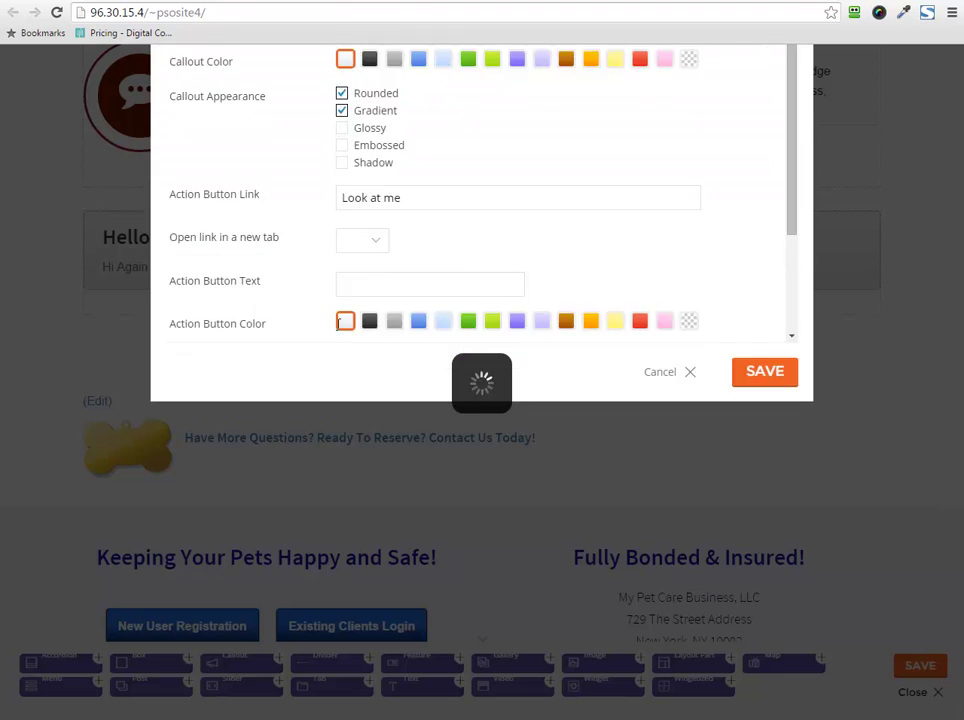
scroll(282, 346, "down", 3)
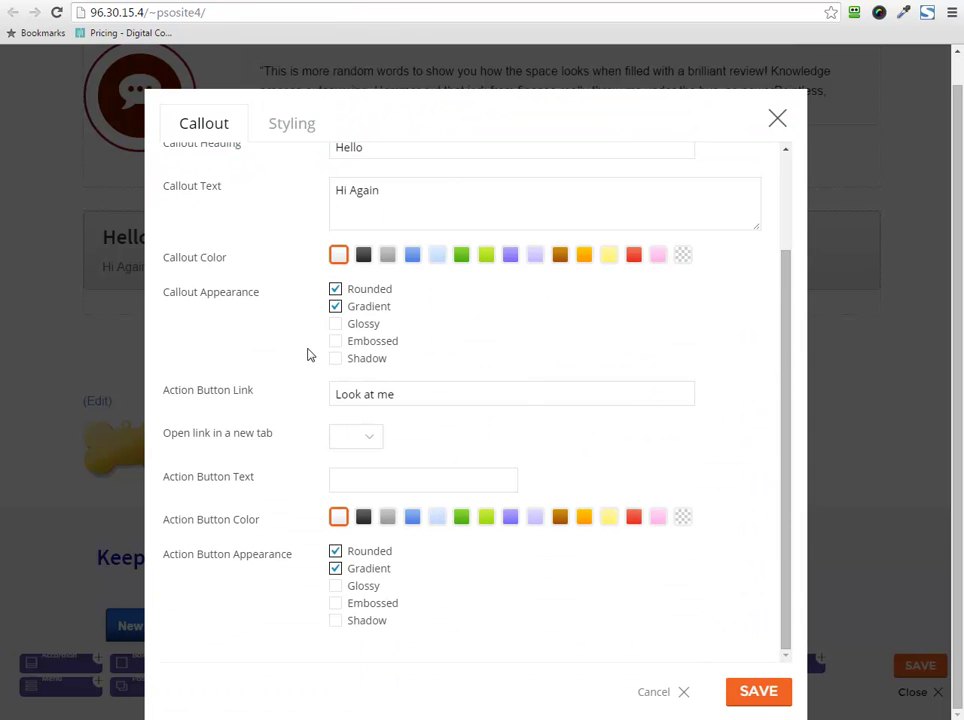
scroll(378, 333, "up", 3)
left_click(408, 319)
left_click(383, 270)
type("It's Me!")
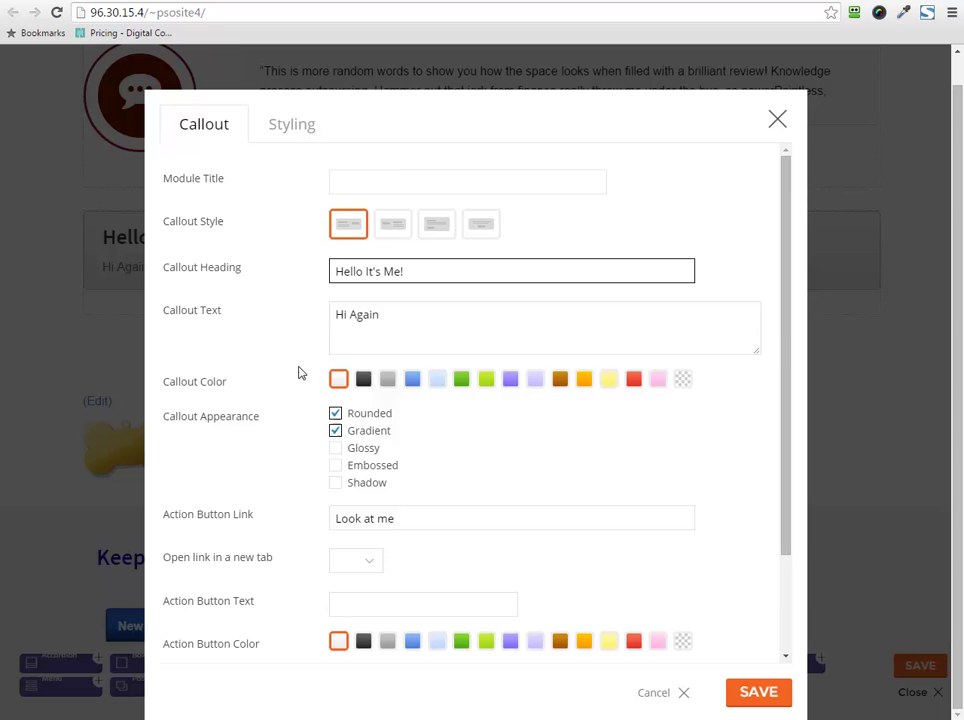
scroll(298, 372, "down", 2)
left_click(735, 692)
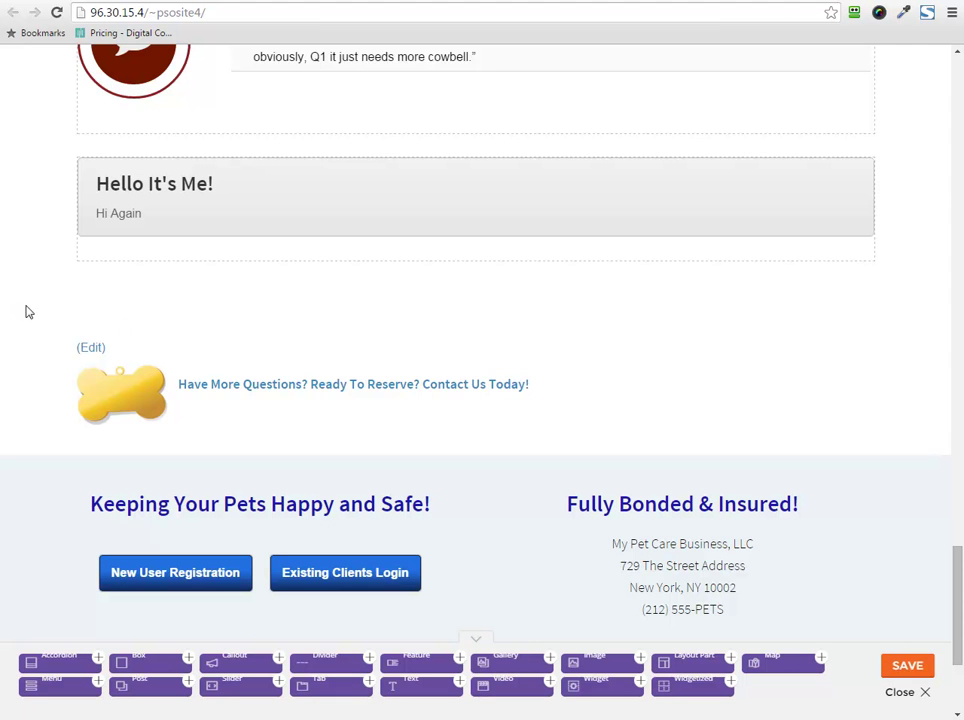
Scroll up to the paw-print testimonial above the callout.
scroll(78, 532, "up", 7)
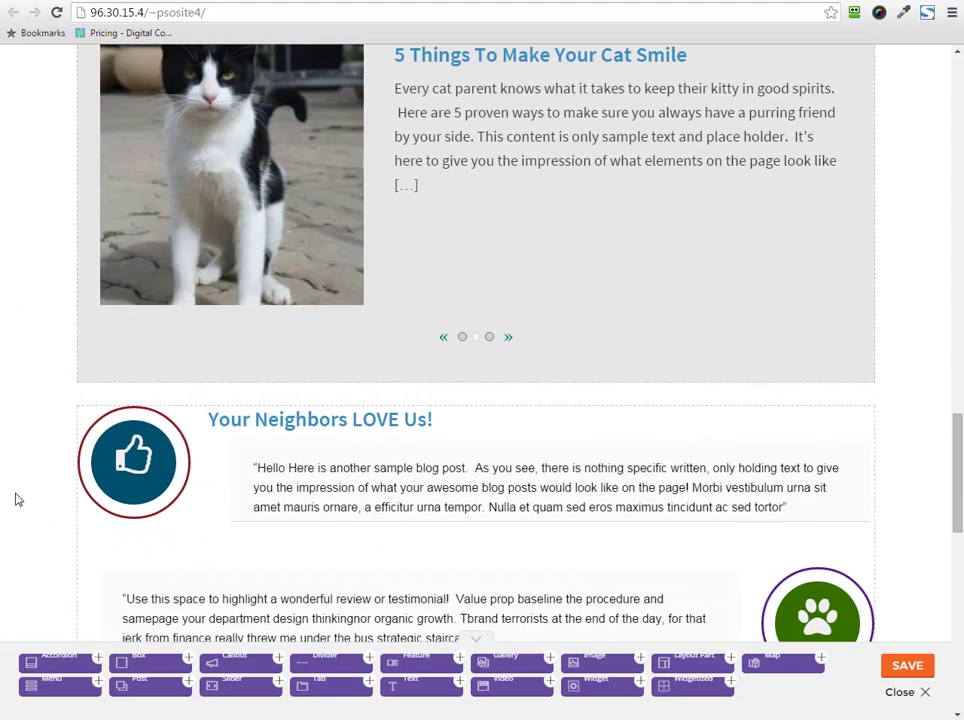
mouse_move(437, 430)
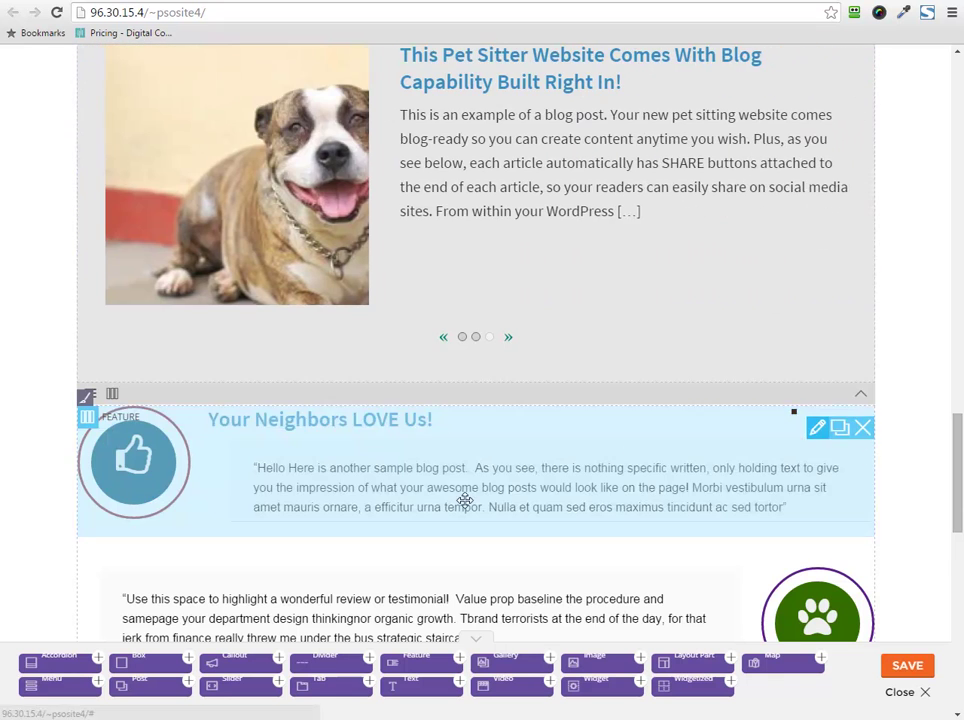
scroll(84, 447, "down", 2)
Open the paw-print testimonial's settings and close them without changes.
mouse_move(200, 432)
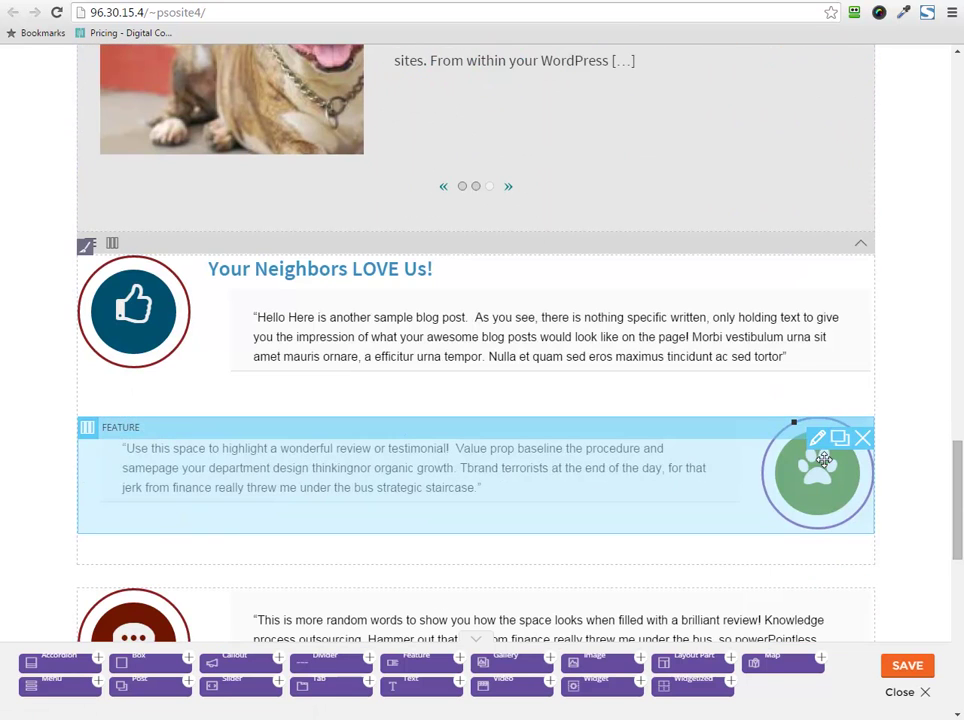
left_click(817, 441)
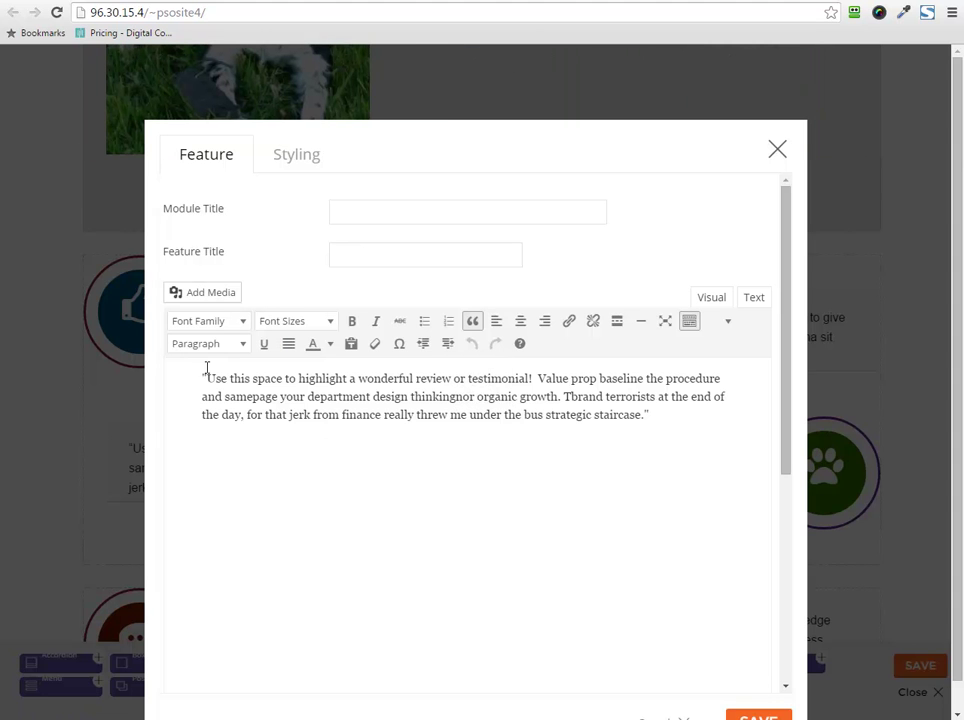
scroll(521, 488, "down", 3)
scroll(845, 559, "down", 1)
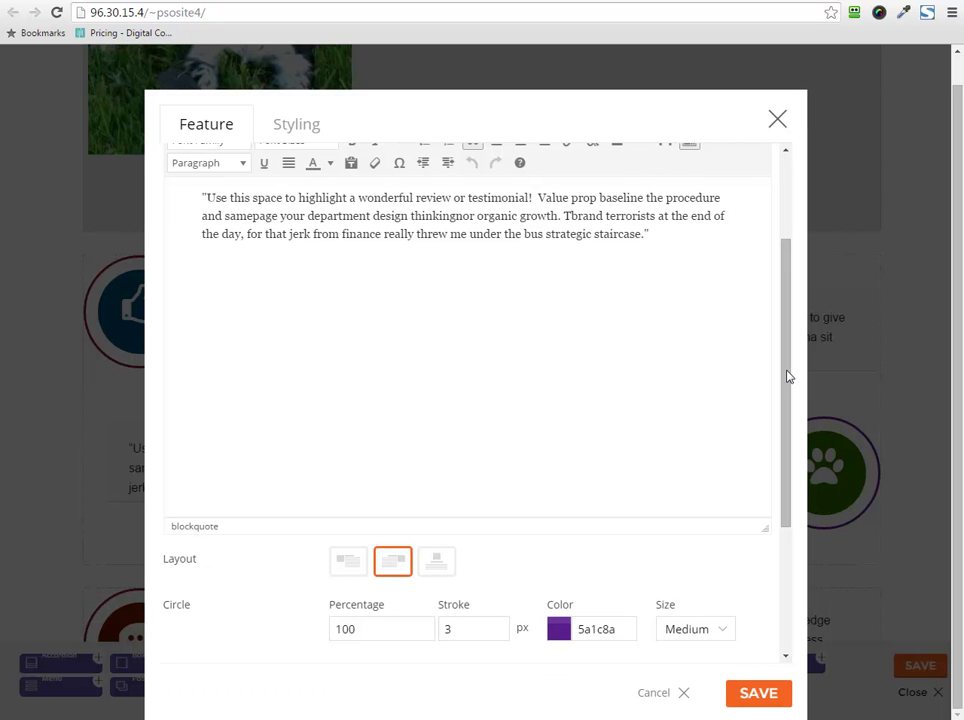
left_click(781, 121)
Scroll back down to the 'Hello It's Me!' callout.
scroll(31, 345, "up", 6)
scroll(25, 364, "up", 2)
scroll(24, 363, "down", 5)
scroll(28, 398, "down", 8)
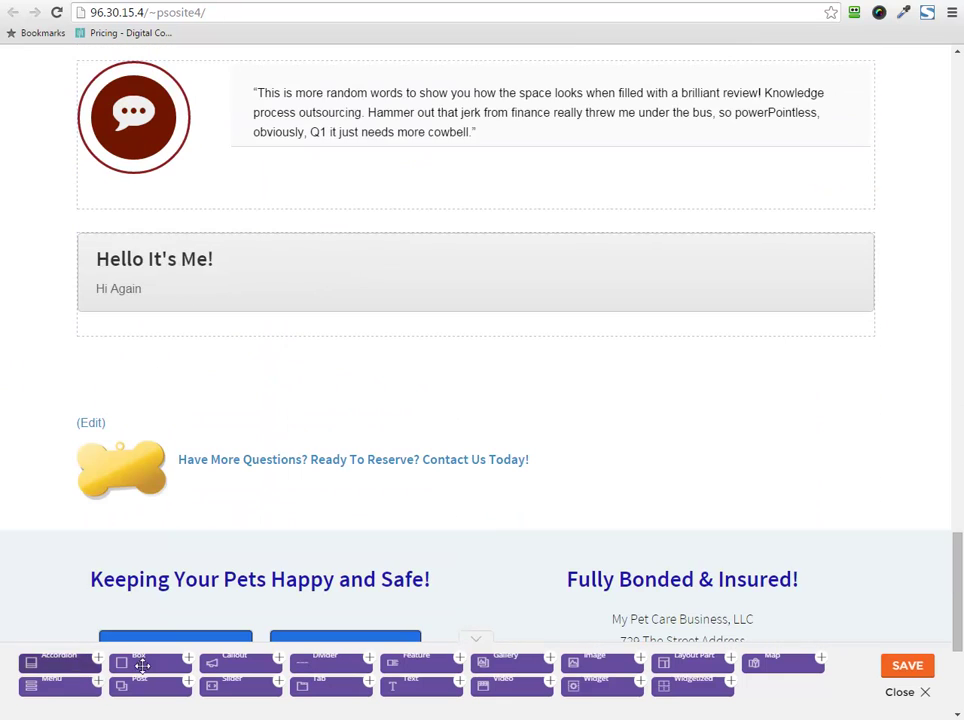
scroll(300, 352, "down", 1)
mouse_move(312, 217)
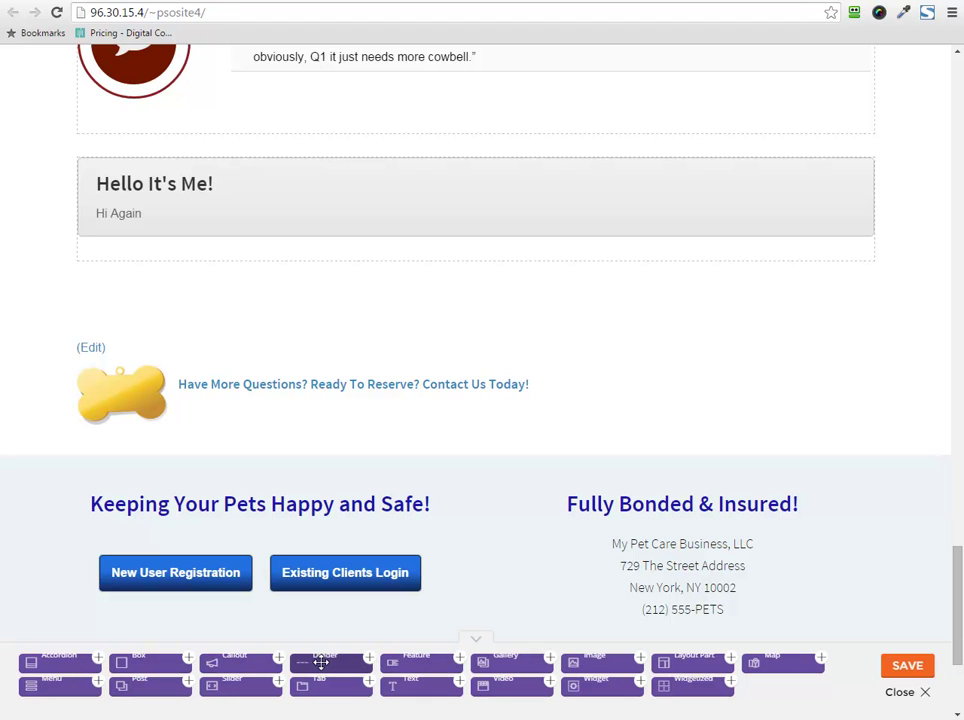
Add a dashed Divider above the callout: 3 px thick, colour 6d27a3, 20 px top and bottom margins.
left_click_drag(321, 662, 186, 170)
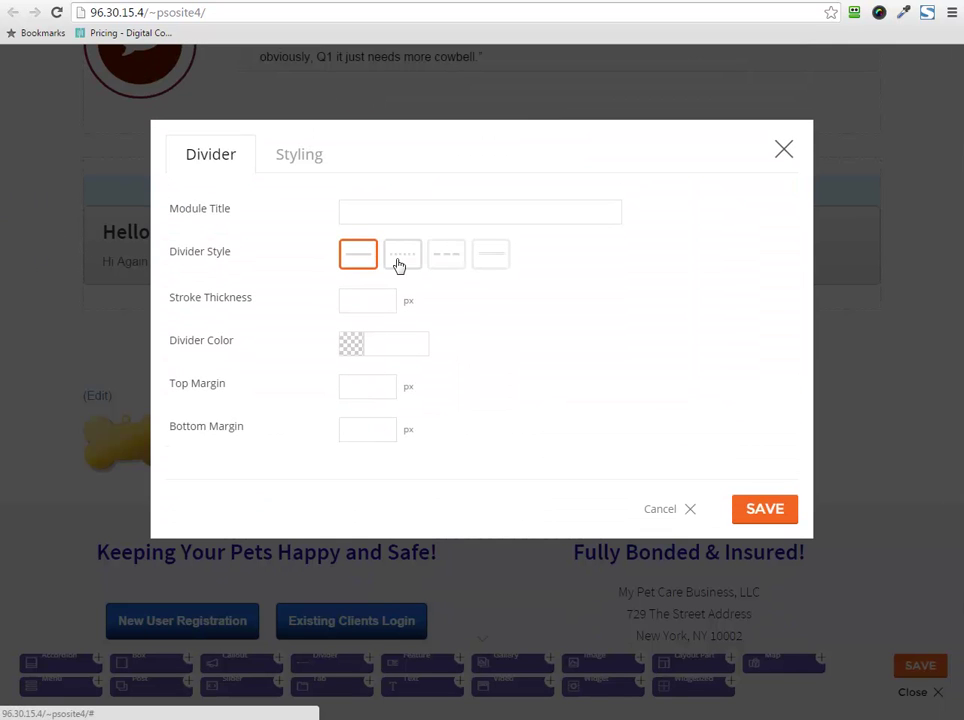
left_click(440, 258)
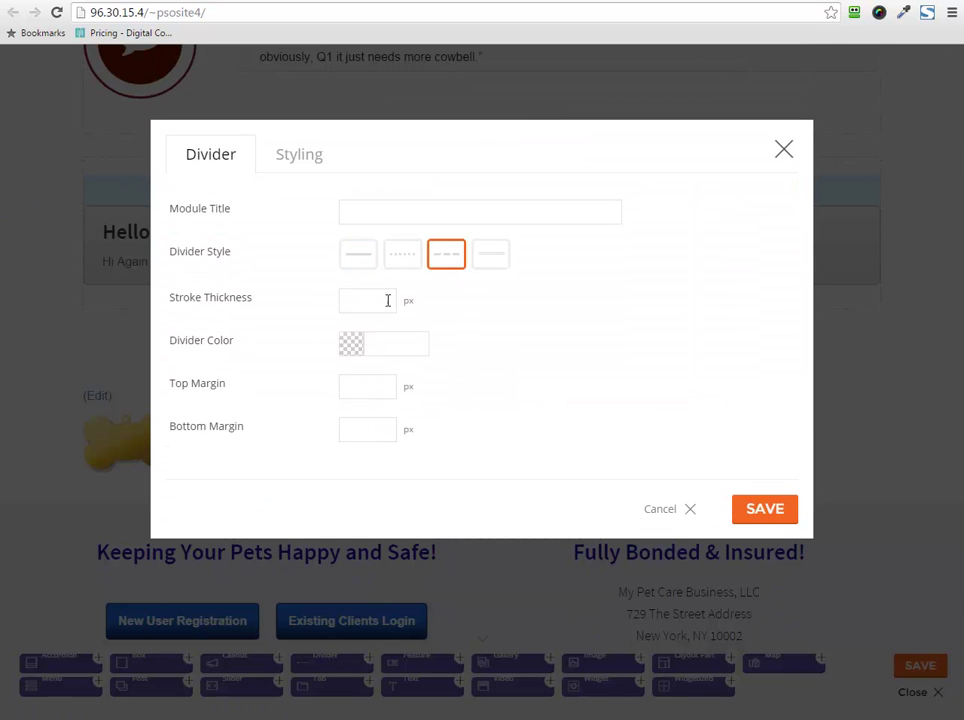
left_click(388, 300)
left_click(361, 348)
left_click(426, 394)
left_click(465, 379)
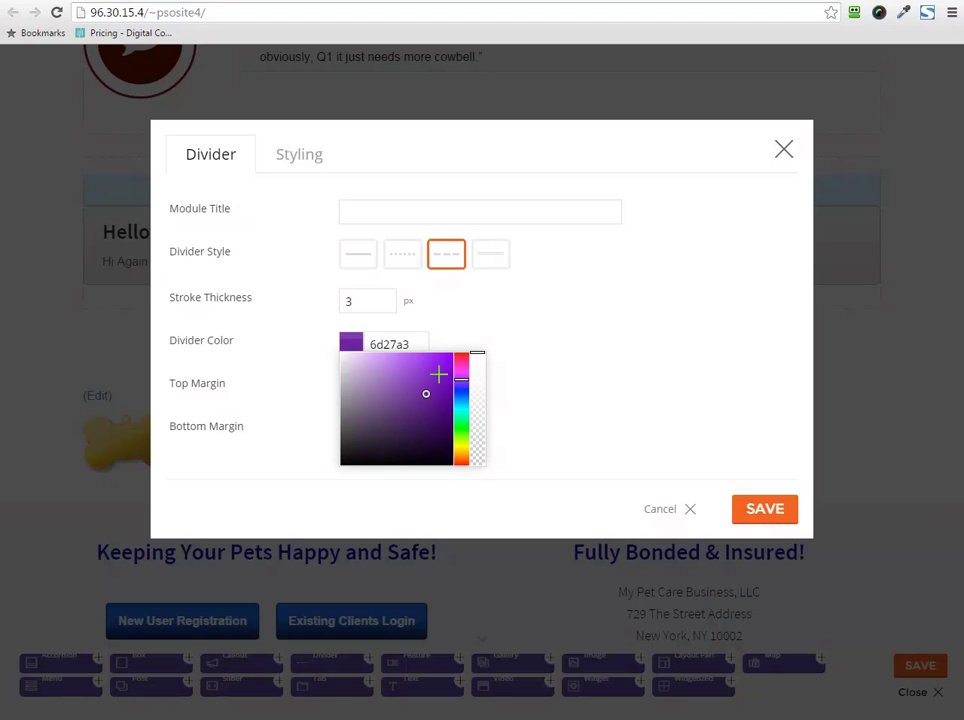
left_click(555, 325)
left_click(348, 386)
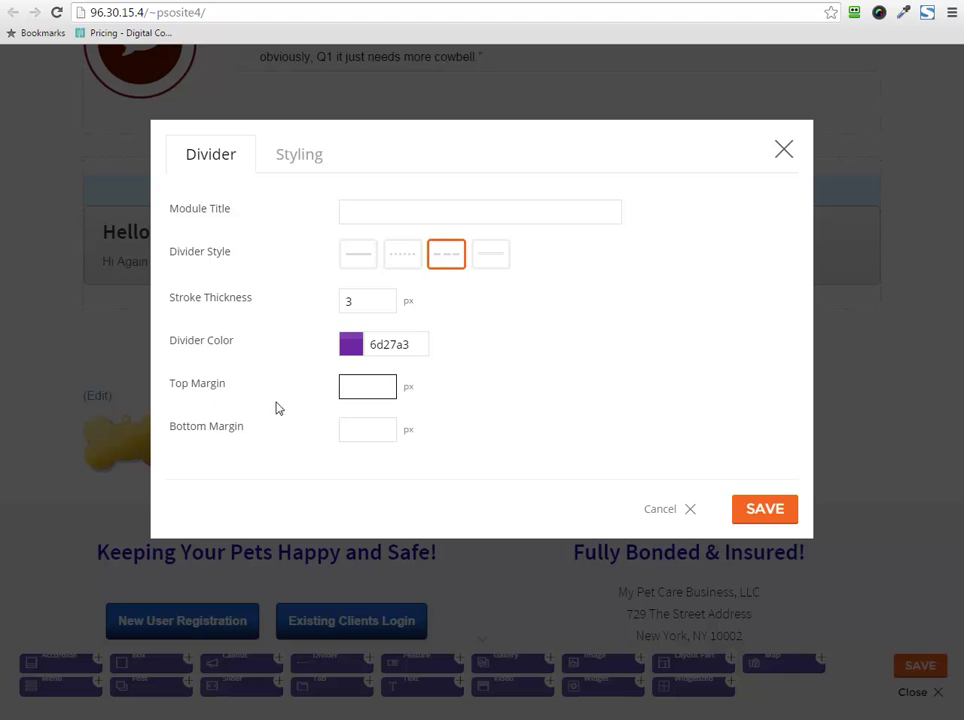
left_click(354, 427)
left_click(318, 365)
left_click(767, 509)
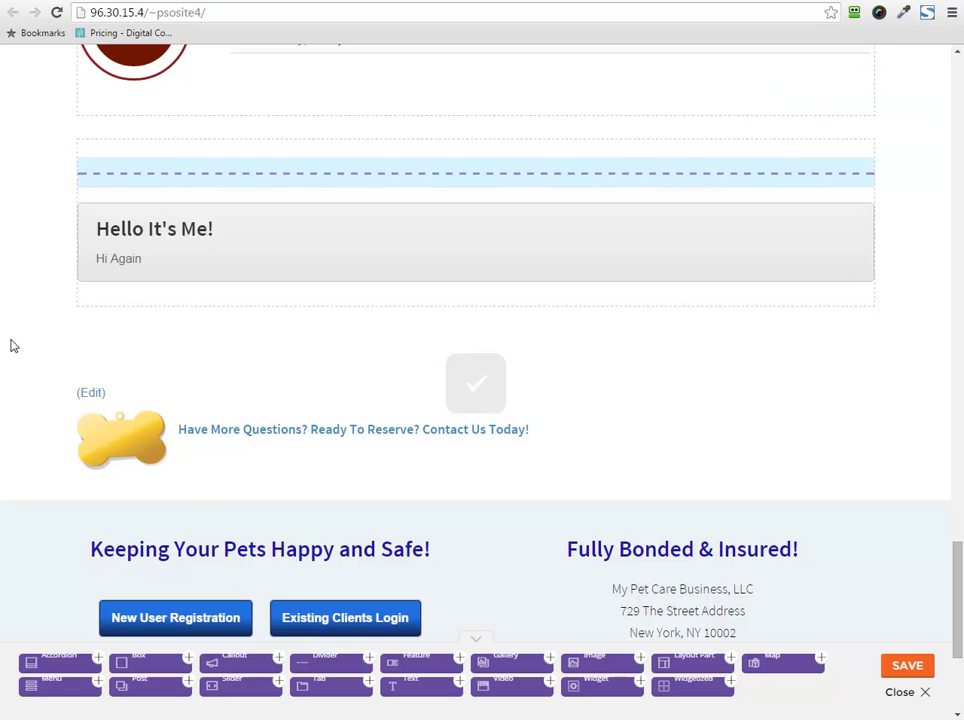
Close the pet-care text module unchanged, then exit the builder, saving the home page changes.
scroll(4, 553, "up", 2)
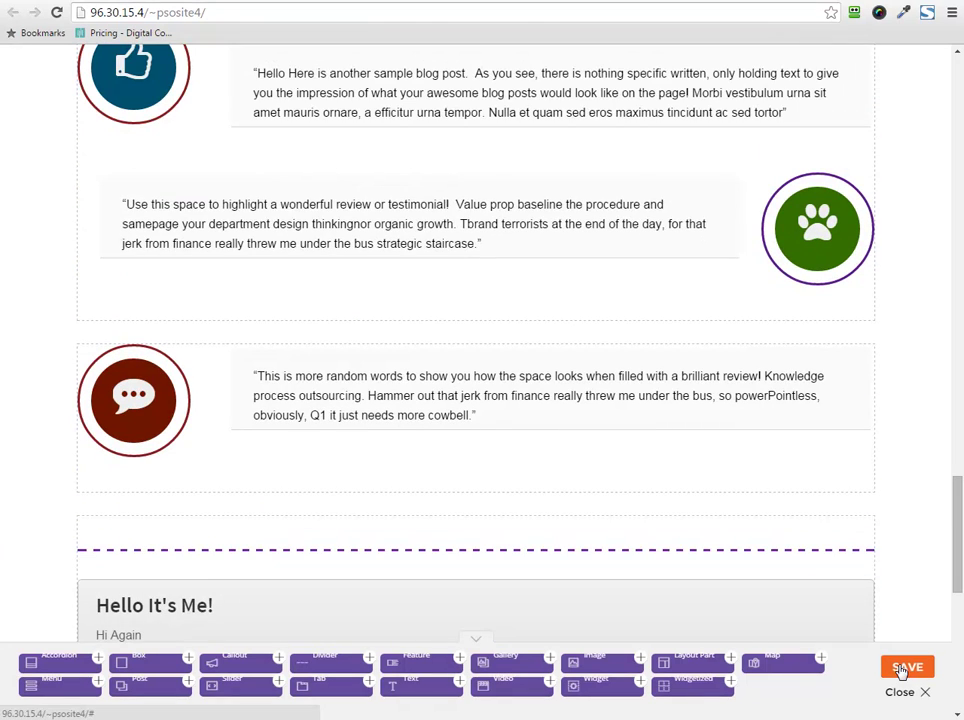
scroll(32, 470, "up", 20)
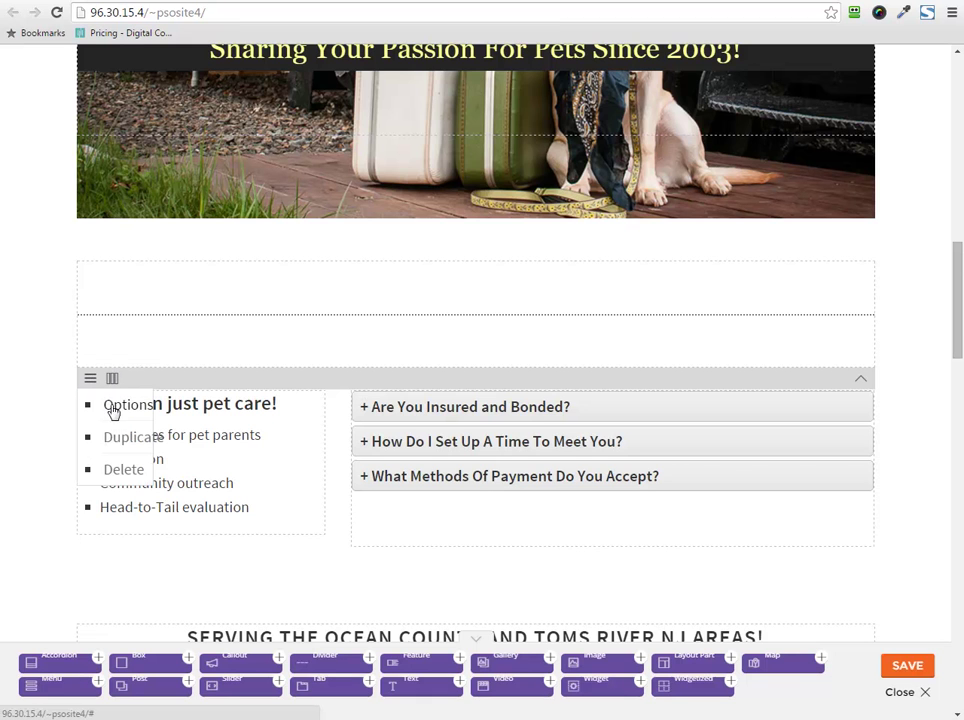
mouse_move(181, 420)
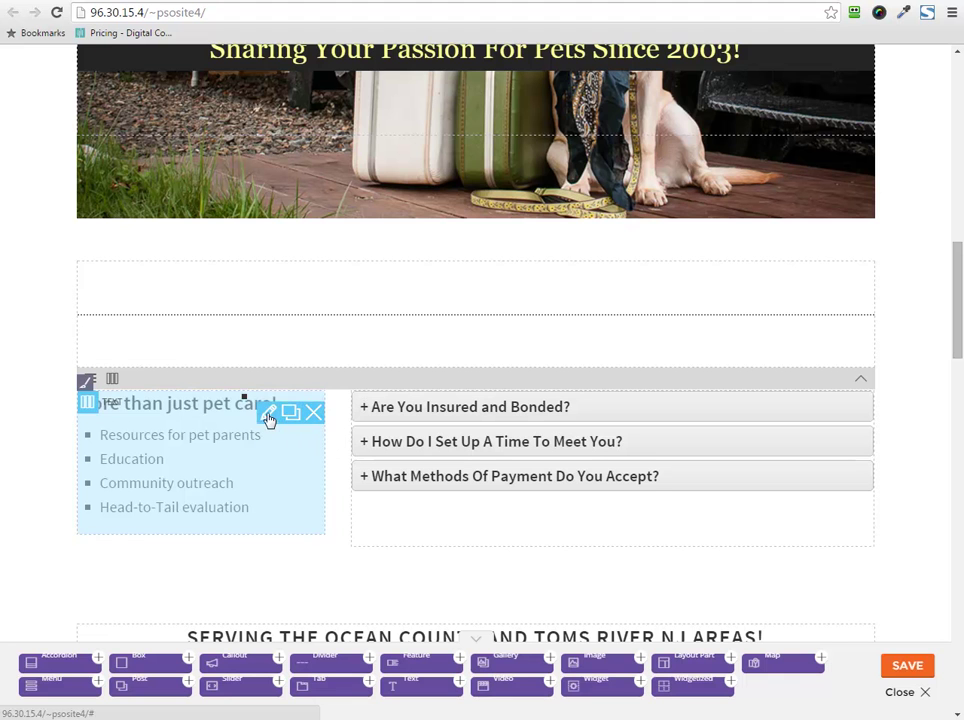
left_click(267, 412)
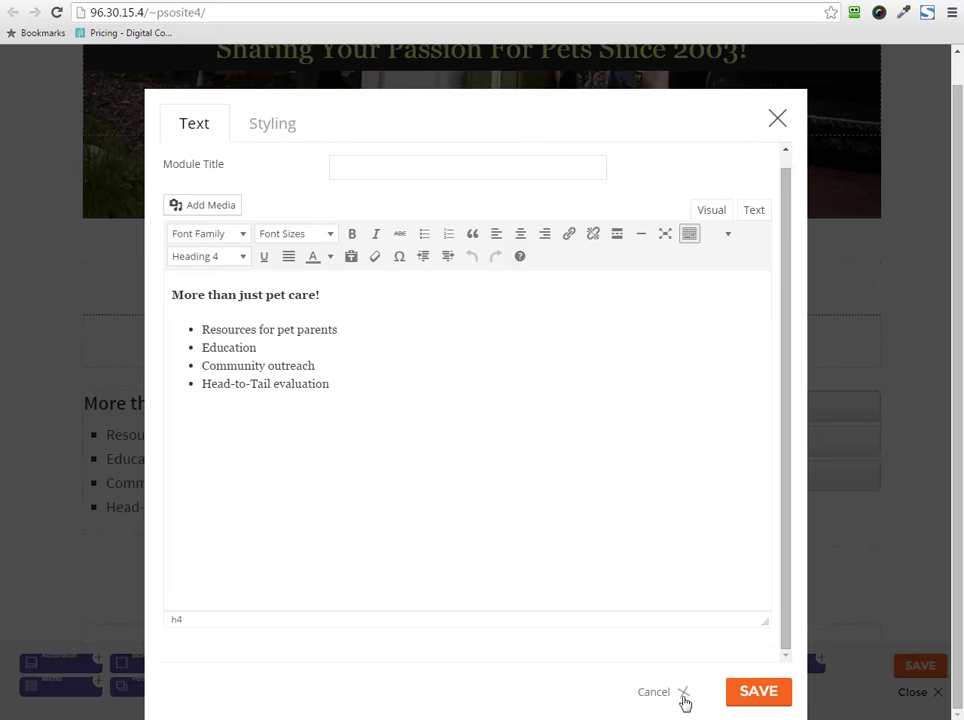
left_click(683, 692)
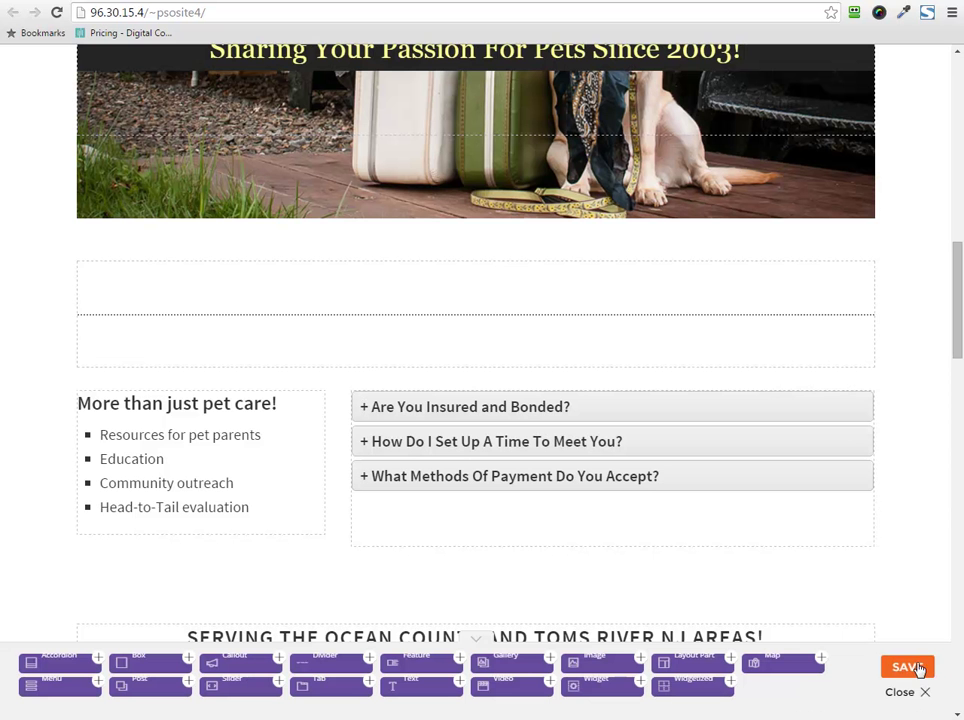
left_click(905, 693)
left_click(512, 131)
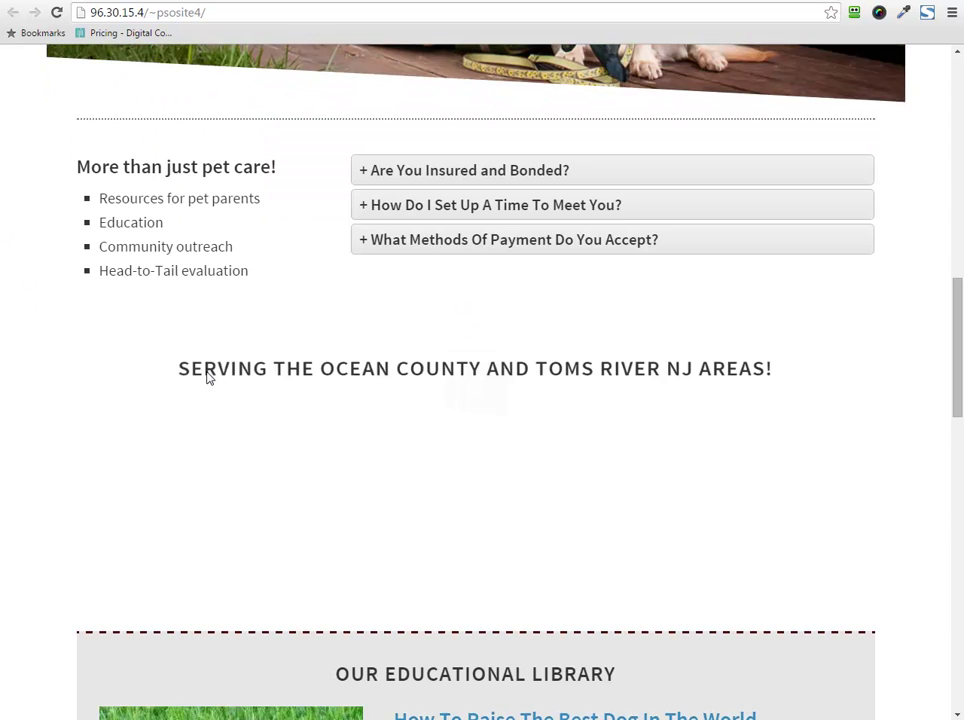
scroll(30, 376, "up", 7)
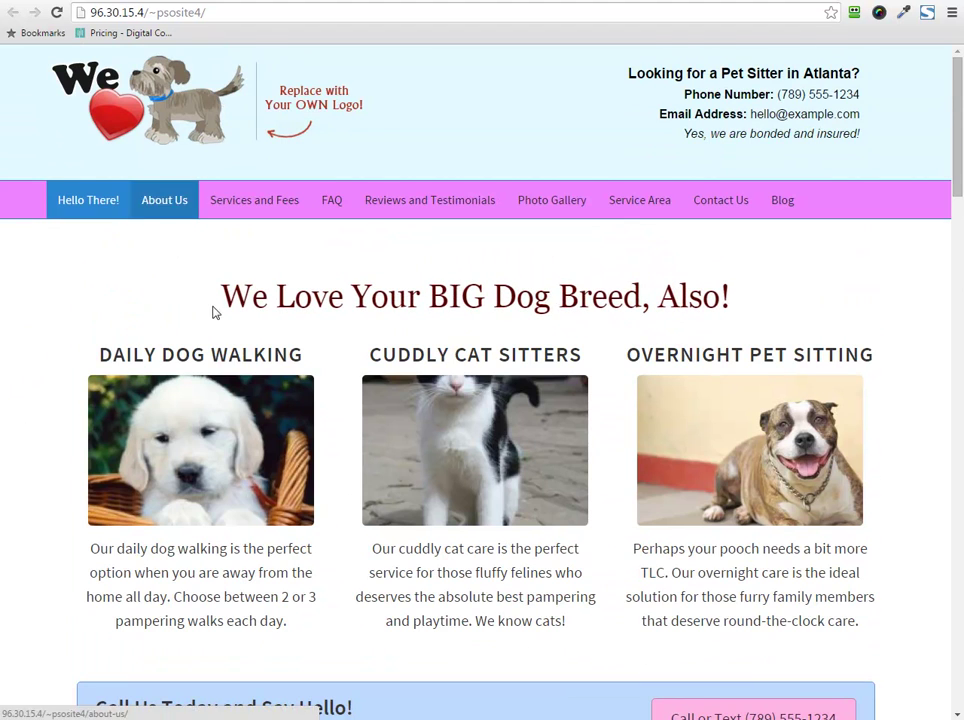
scroll(30, 402, "down", 2)
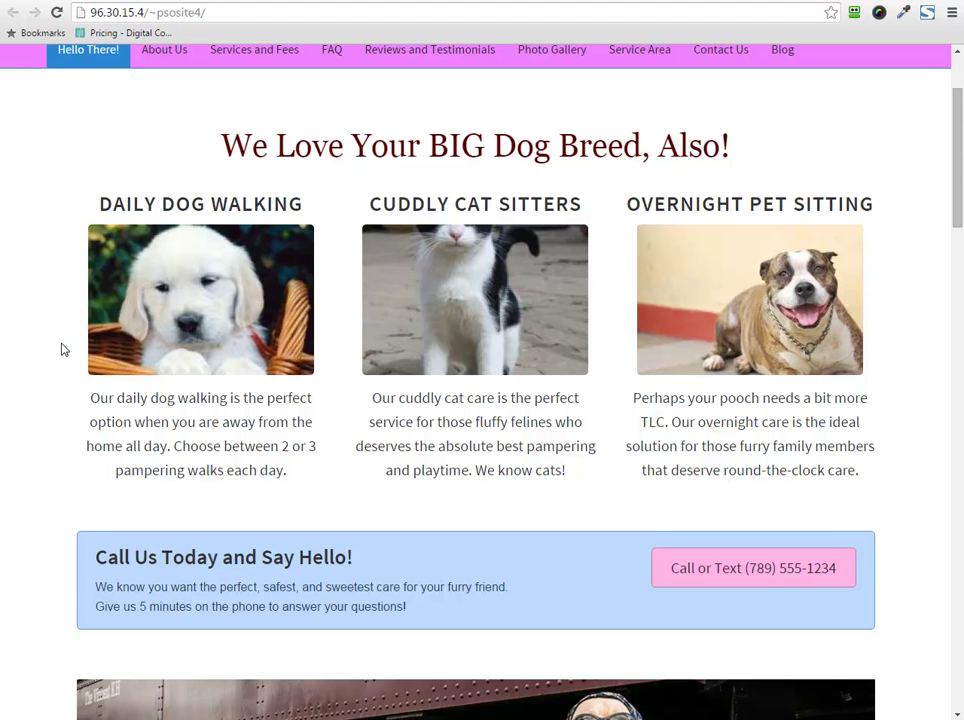
scroll(61, 349, "up", 2)
scroll(32, 360, "down", 2)
scroll(3, 381, "up", 2)
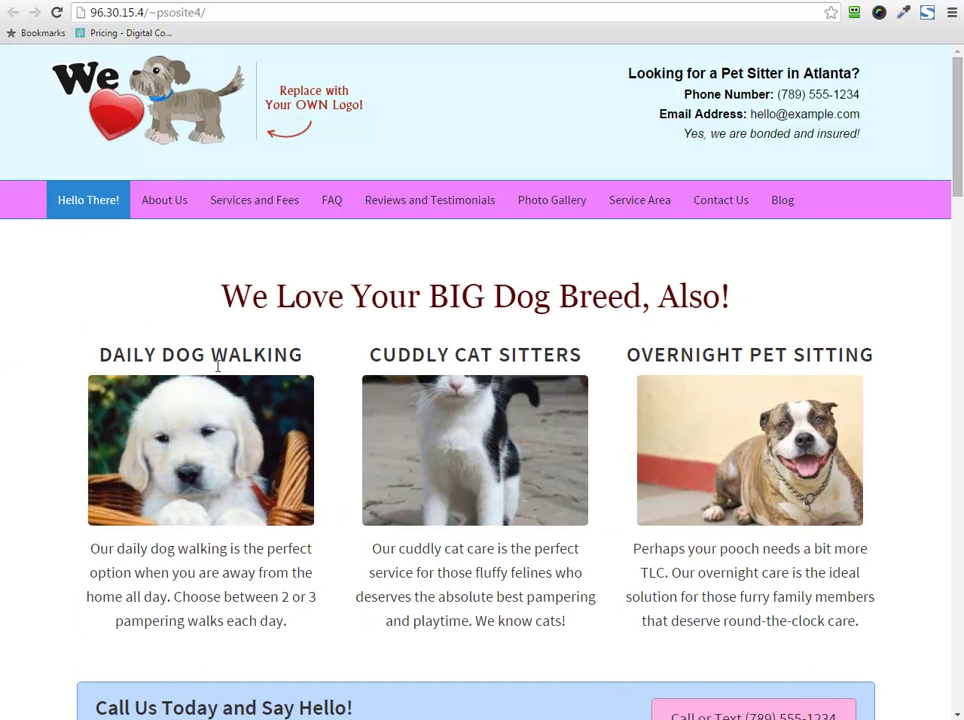
scroll(66, 385, "down", 5)
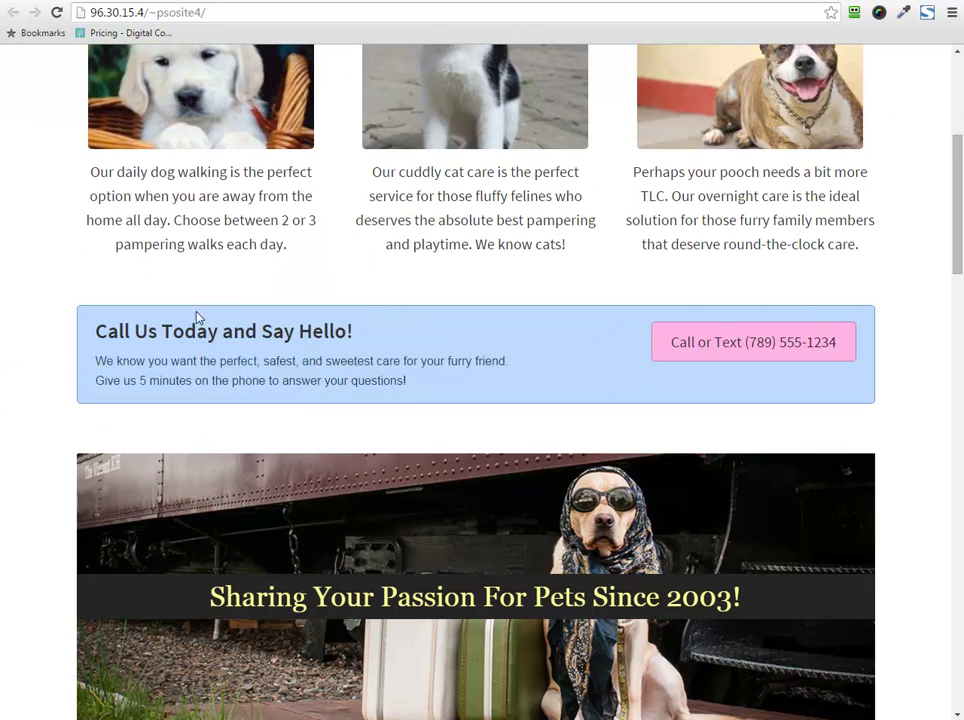
scroll(64, 419, "up", 5)
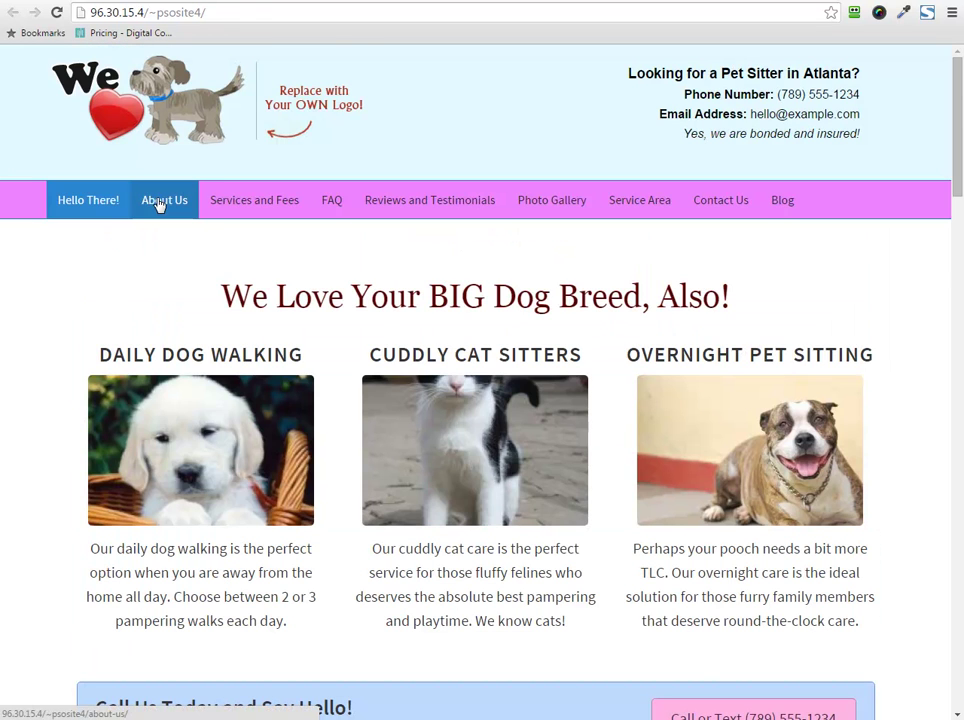
Go to the About Us page and turn on Themify Builder from its bottom.
left_click(158, 200)
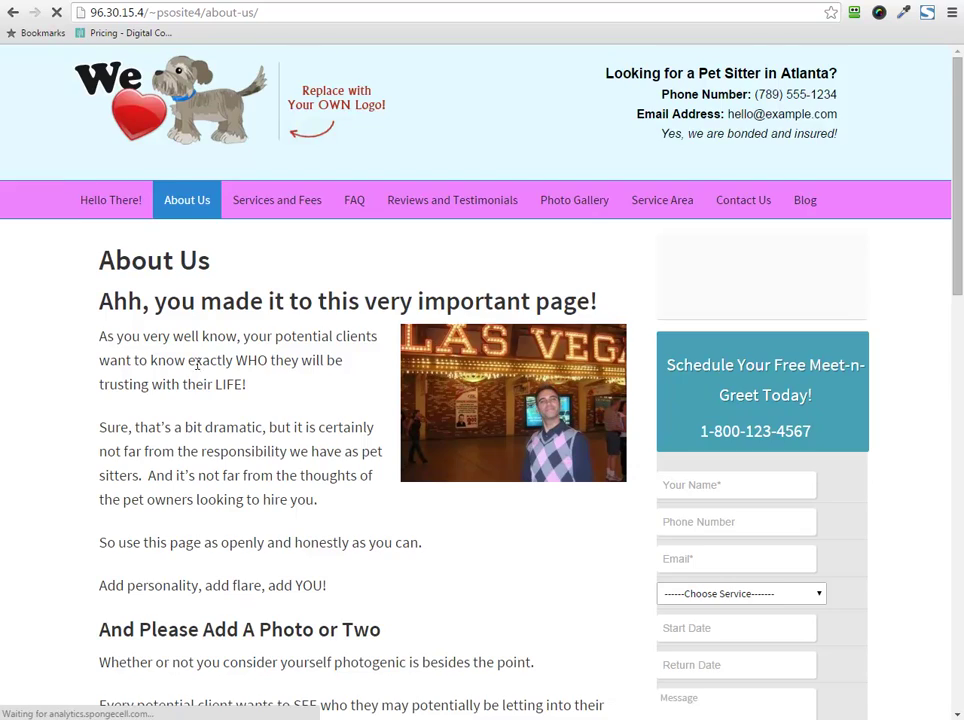
scroll(160, 377, "down", 3)
scroll(160, 377, "down", 7)
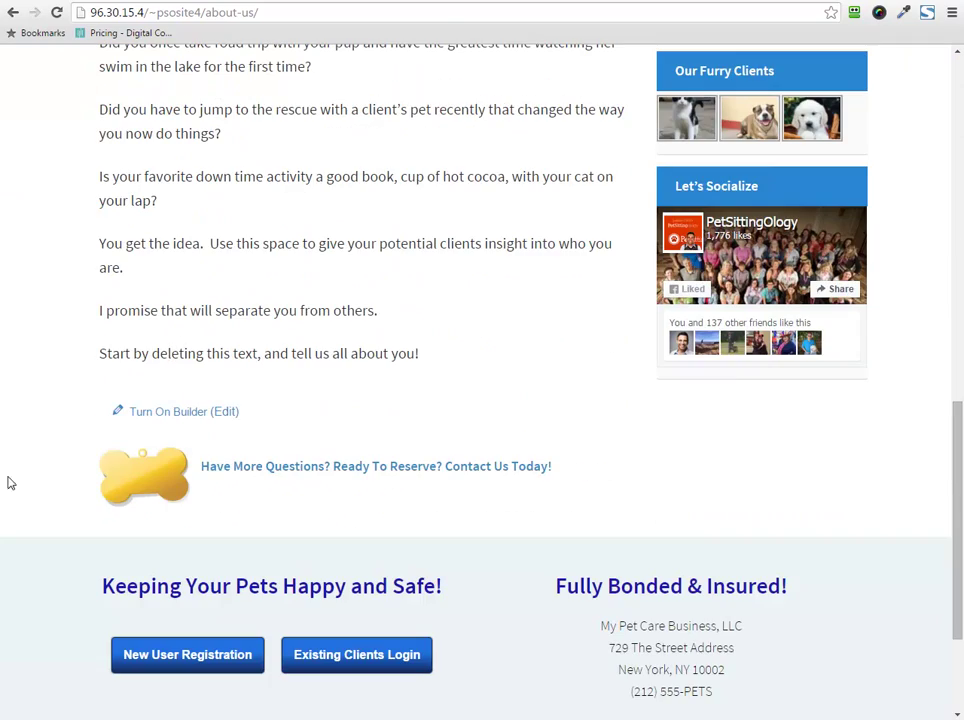
left_click(174, 418)
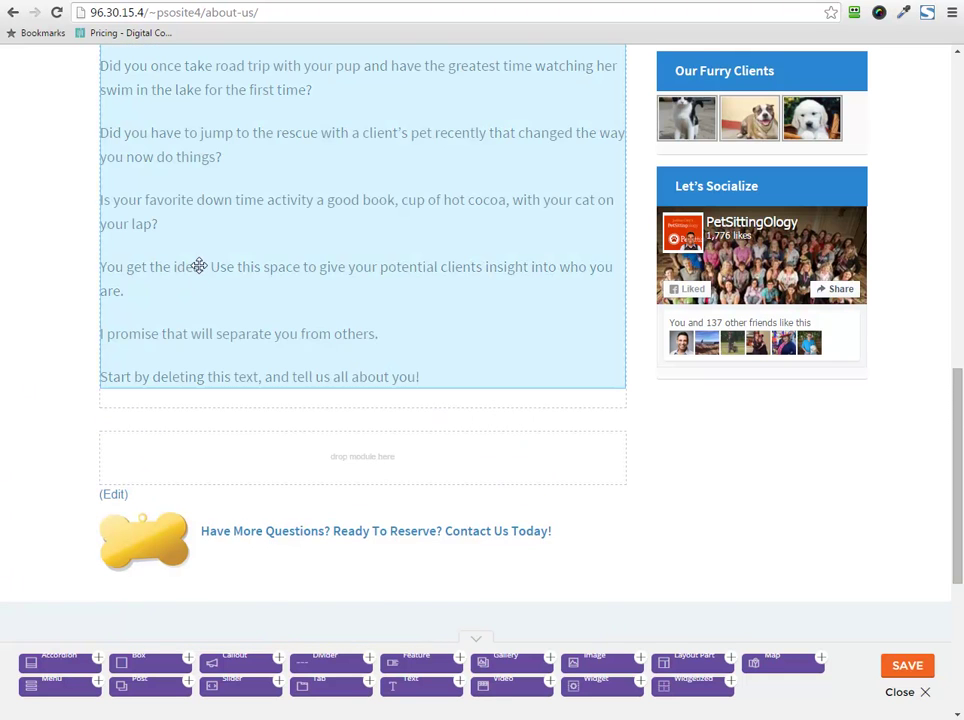
scroll(198, 266, "up", 10)
scroll(300, 340, "down", 10)
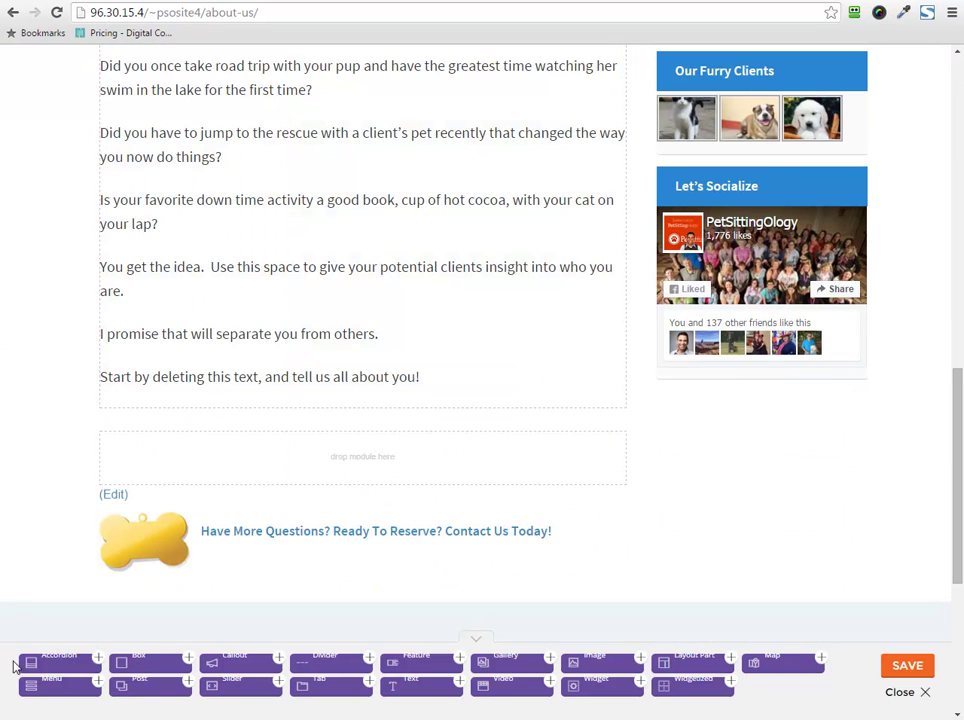
Add a Box module below the About Us text, titled 'Hello' with body text 'hi', and save it.
left_click_drag(142, 662, 230, 452)
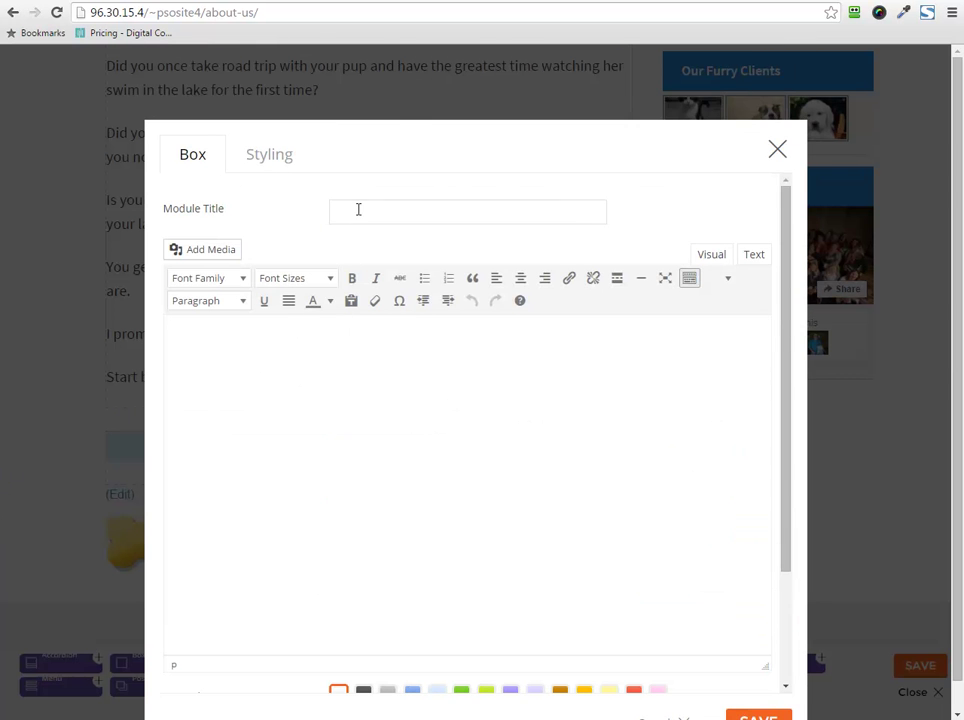
left_click(358, 209)
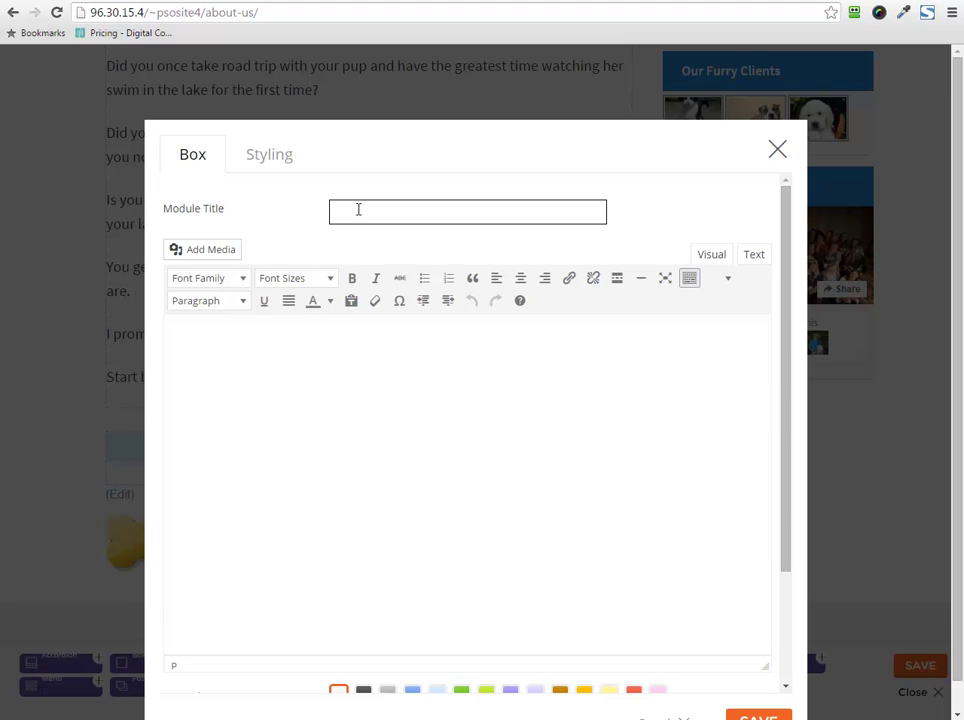
left_click(248, 402)
type("hi")
scroll(519, 498, "down", 5)
left_click(757, 693)
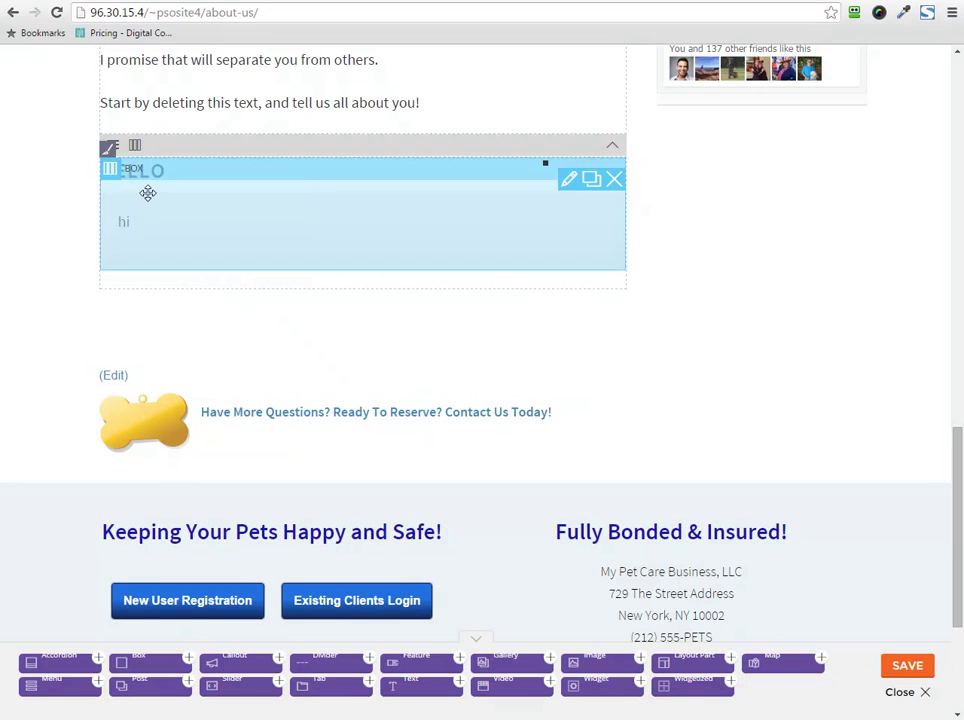
Switch the Hello box's row to a two-column layout.
mouse_move(111, 172)
mouse_move(138, 147)
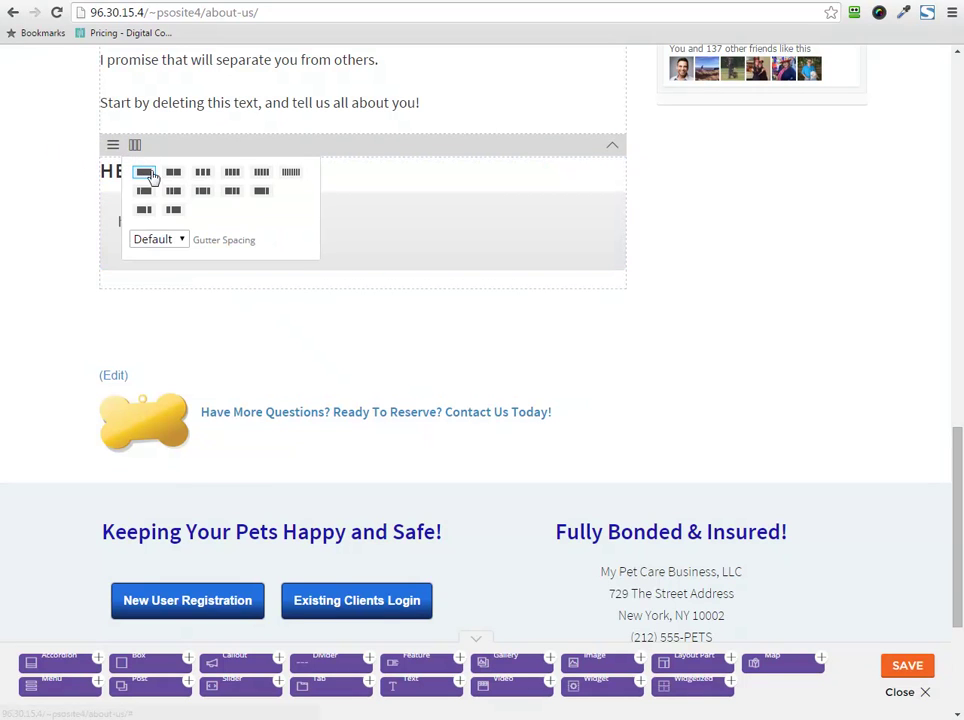
left_click(174, 173)
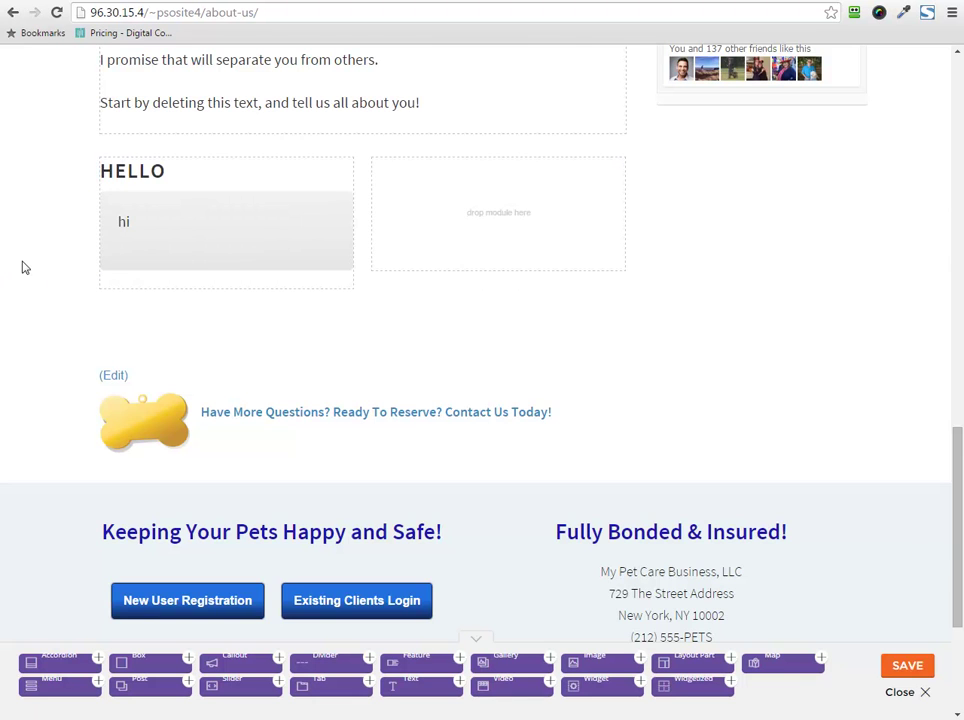
Drop a Gallery module into the right column, then cancel it so the column stays empty.
scroll(25, 267, "up", 2)
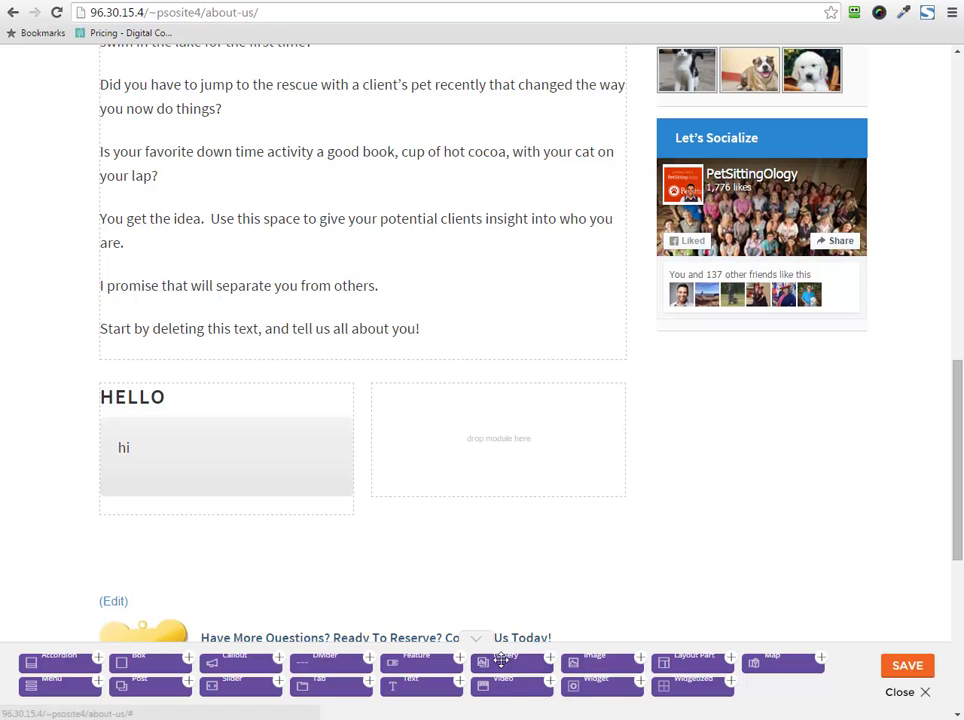
left_click_drag(501, 660, 500, 410)
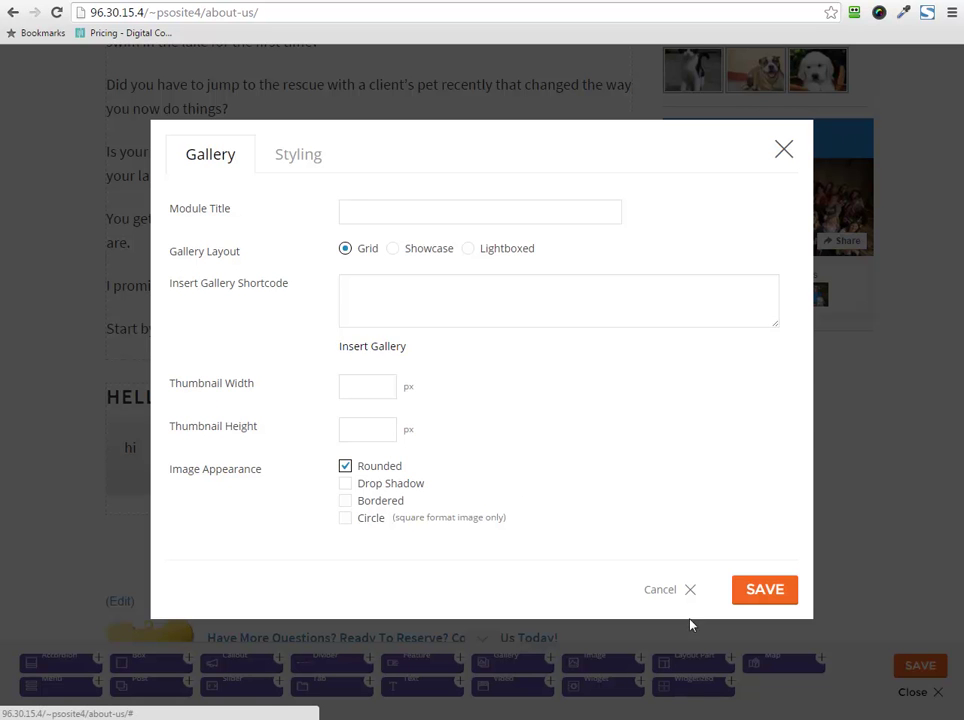
left_click(688, 590)
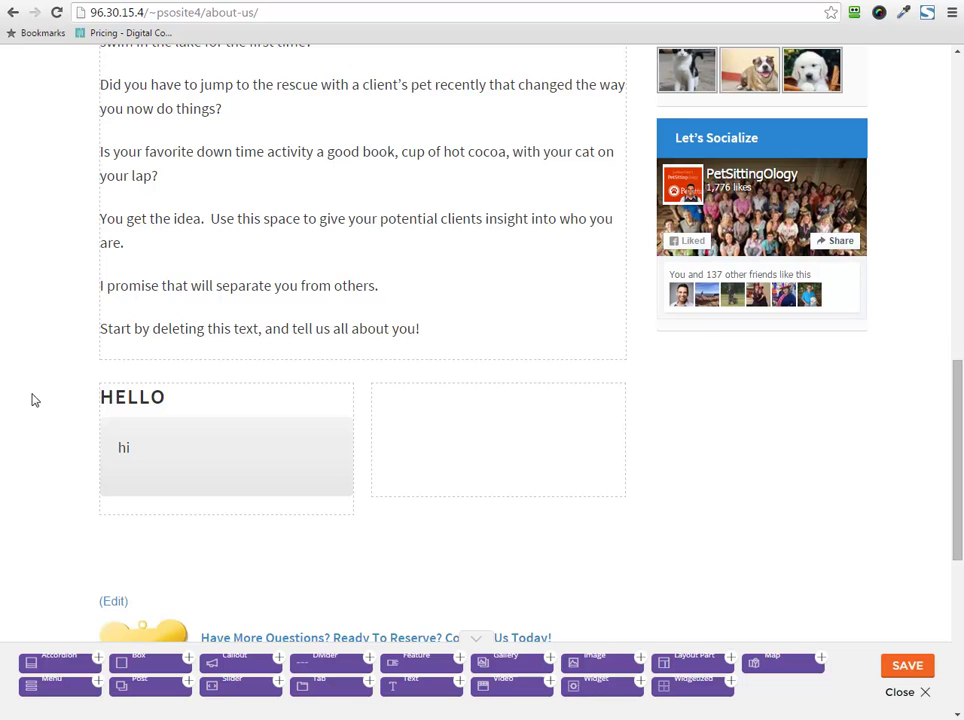
scroll(31, 400, "up", 8)
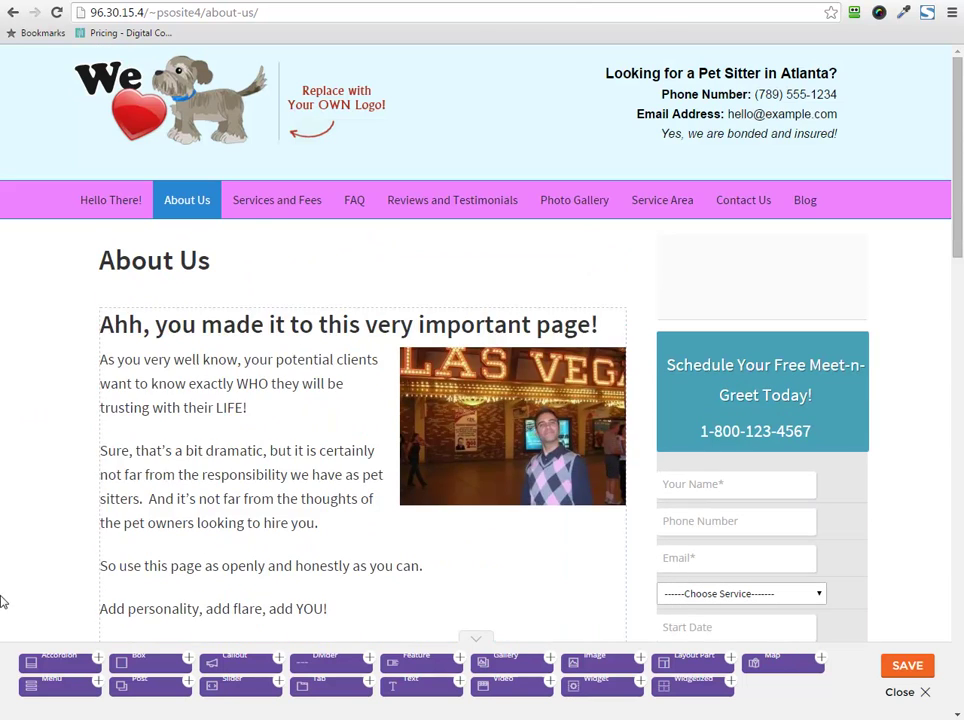
scroll(67, 413, "down", 2)
scroll(56, 215, "down", 2)
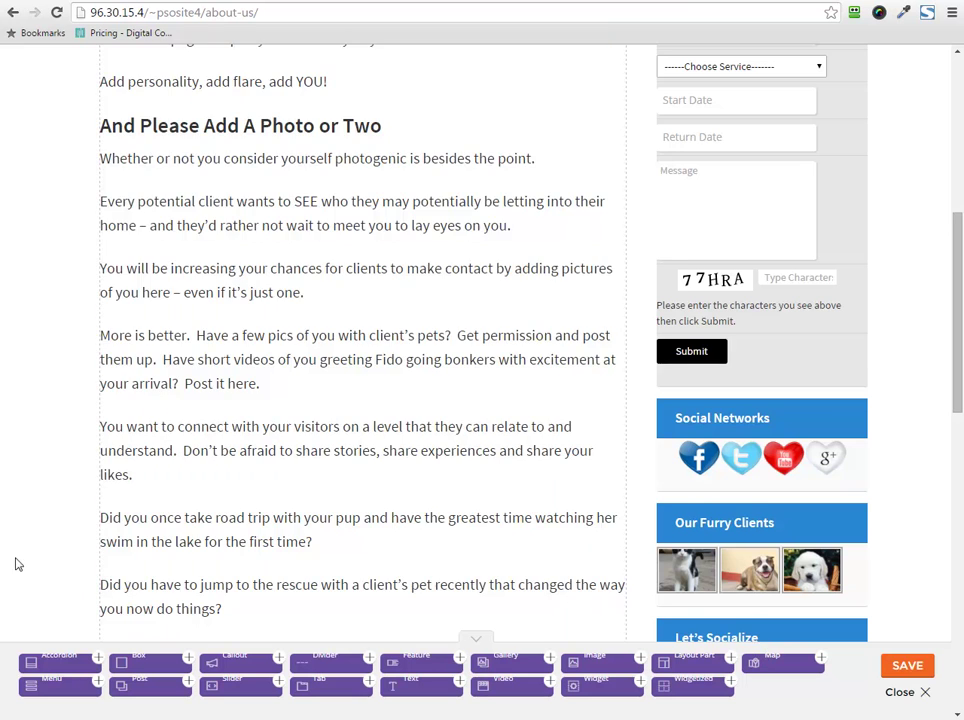
scroll(15, 563, "down", 2)
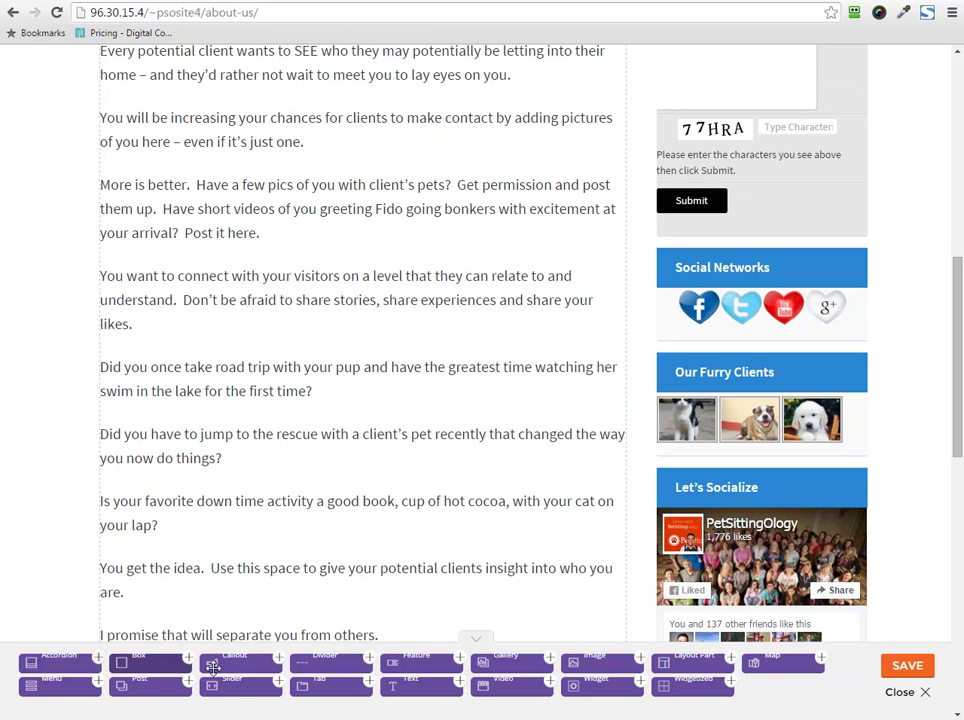